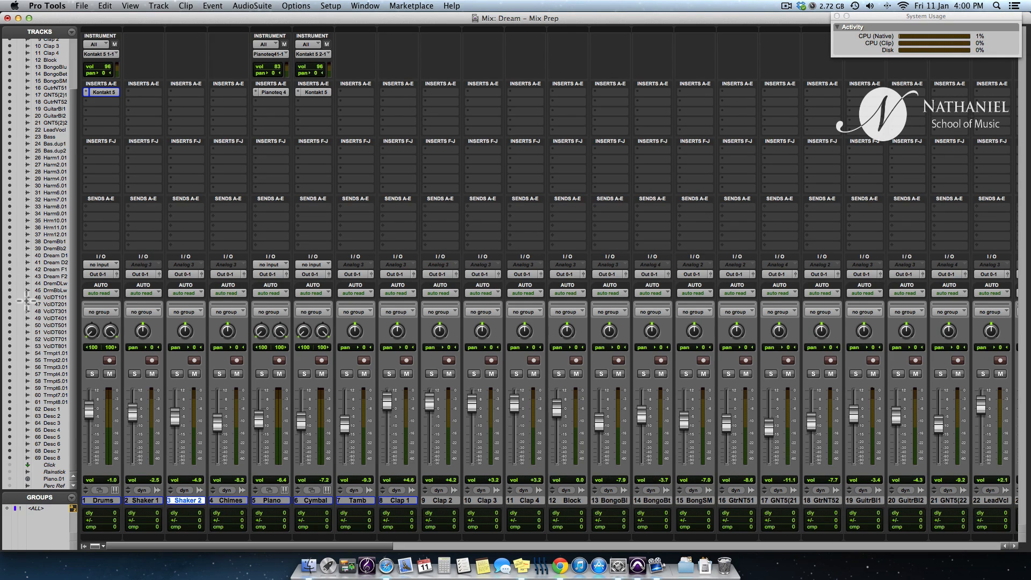
scroll(26, 301, "up", 3)
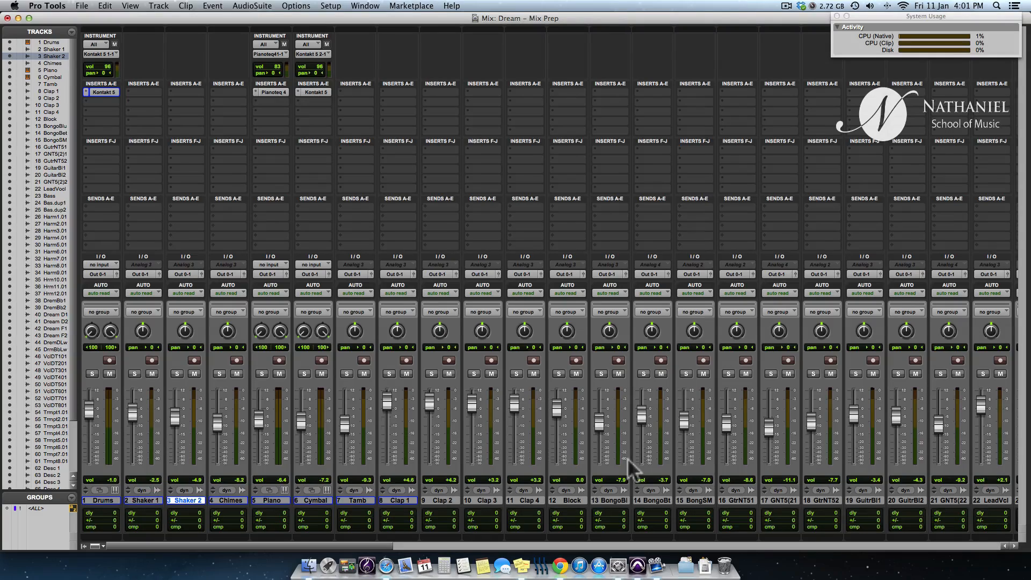
left_click(399, 500)
left_click(447, 498)
left_click(486, 501)
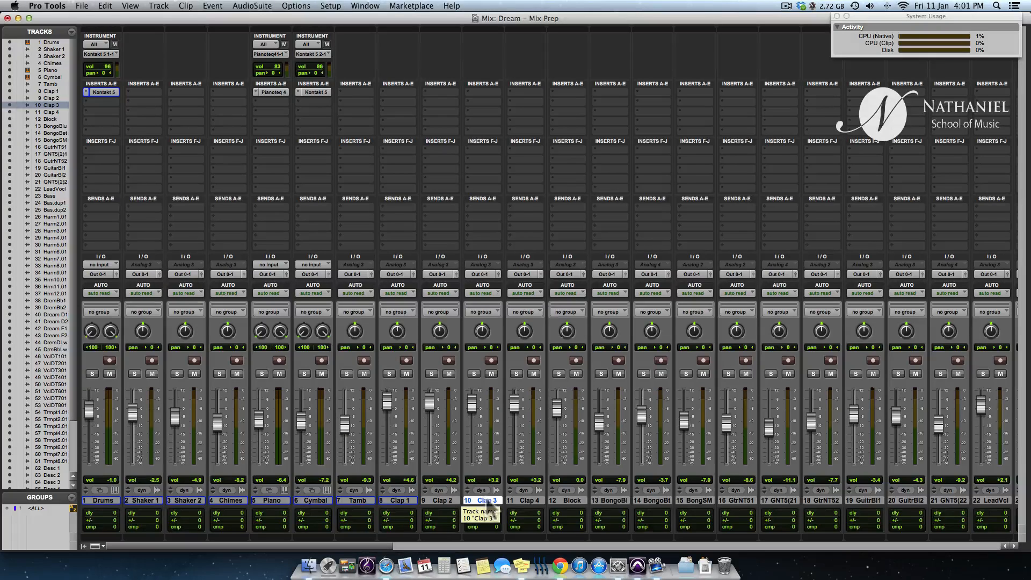
left_click(537, 500)
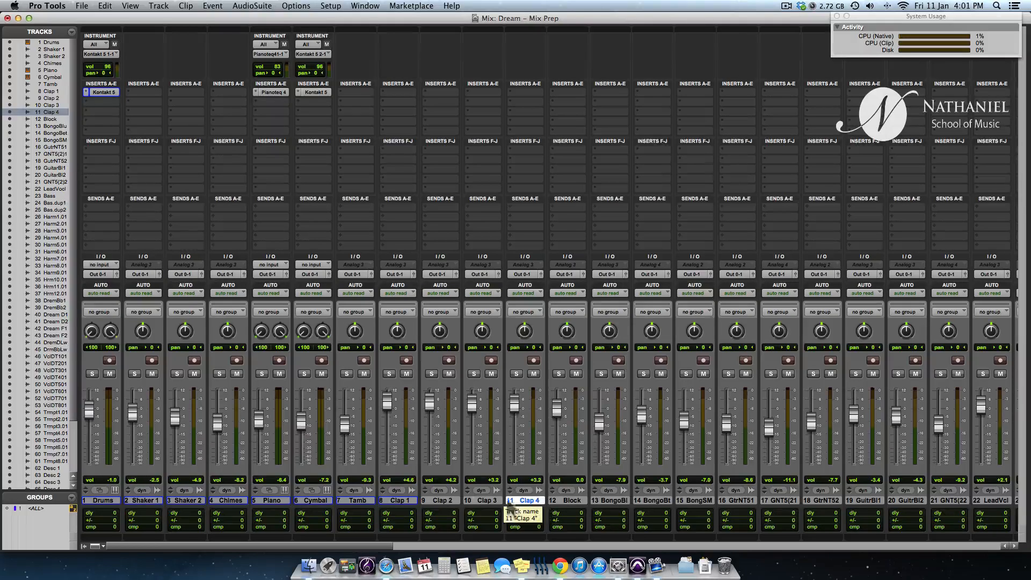
left_click(113, 500)
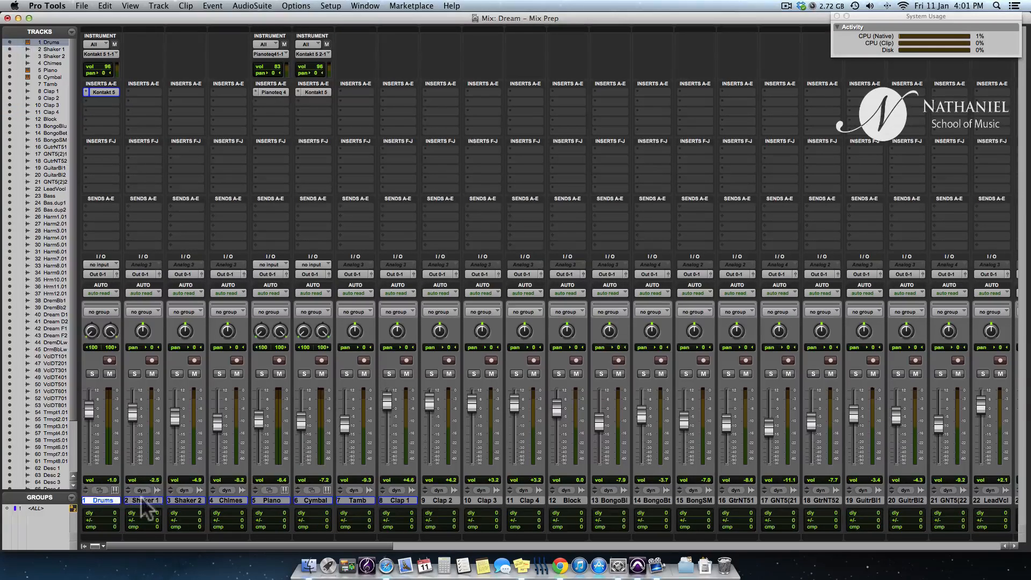
left_click(142, 501)
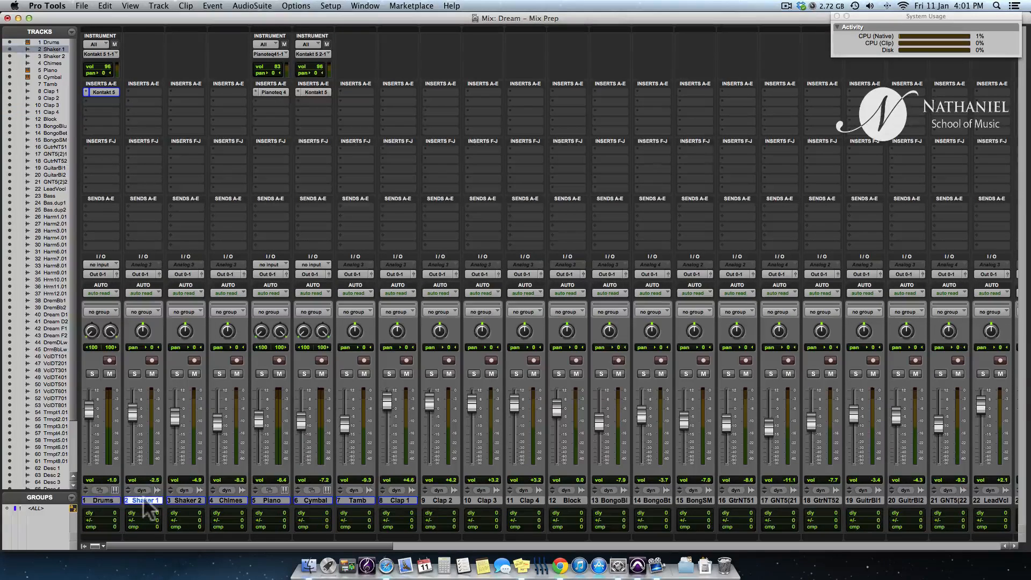
Step: Color the Drums track dark red using the track color palette, then close the palette
left_click(103, 535)
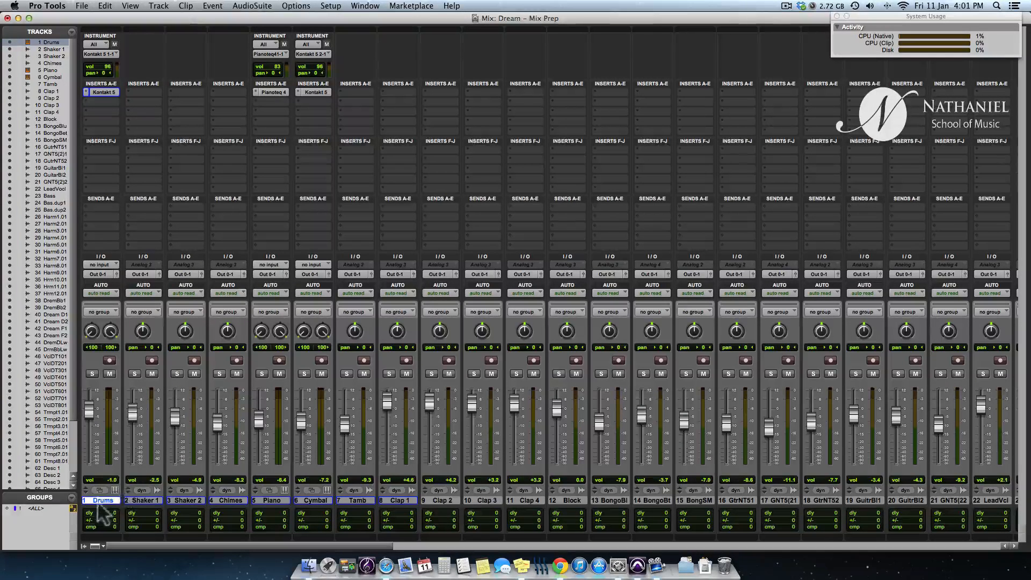
double_click(109, 537)
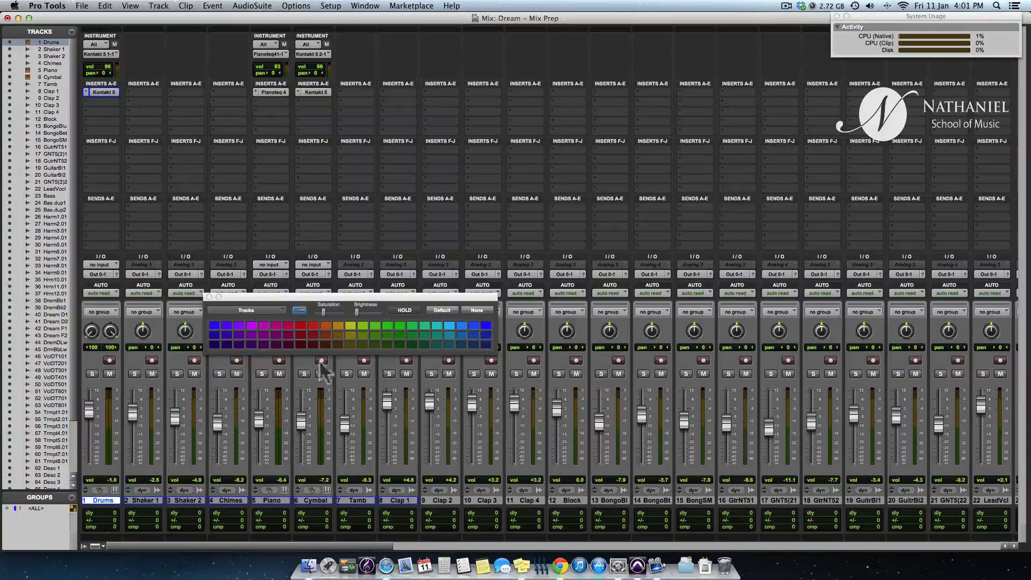
left_click(313, 345)
left_click(300, 345)
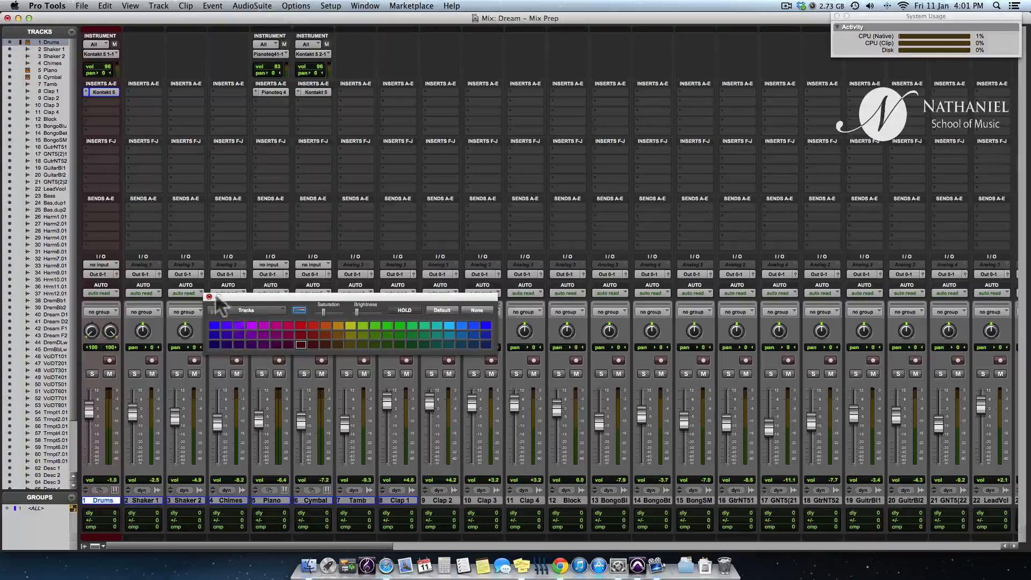
left_click(208, 296)
Step: Color the four clap tracks, Clap 1 through Clap 4, orange with the color palette
left_click(144, 500)
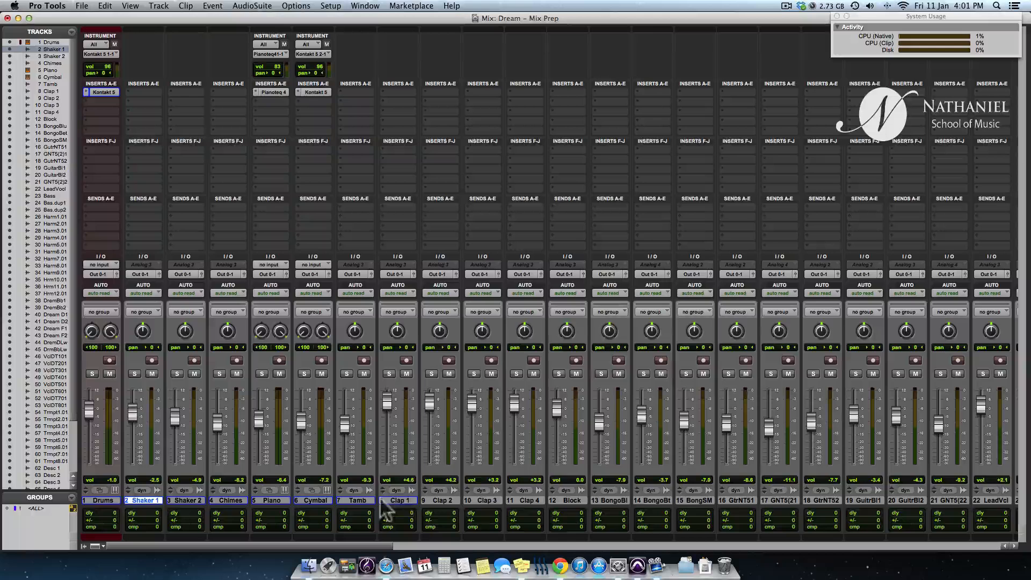
left_click(403, 500)
left_click(523, 502, "shift")
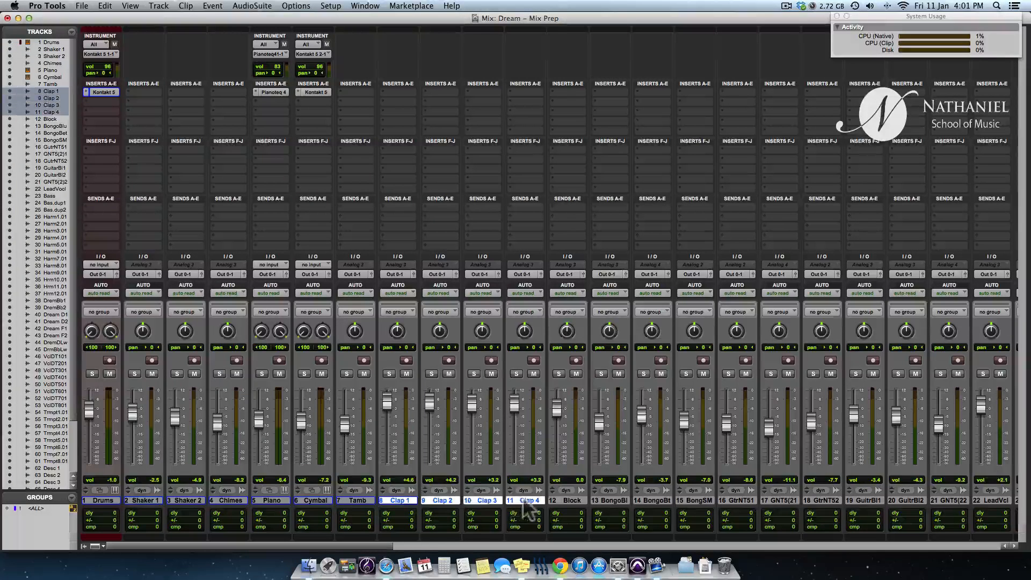
double_click(400, 538)
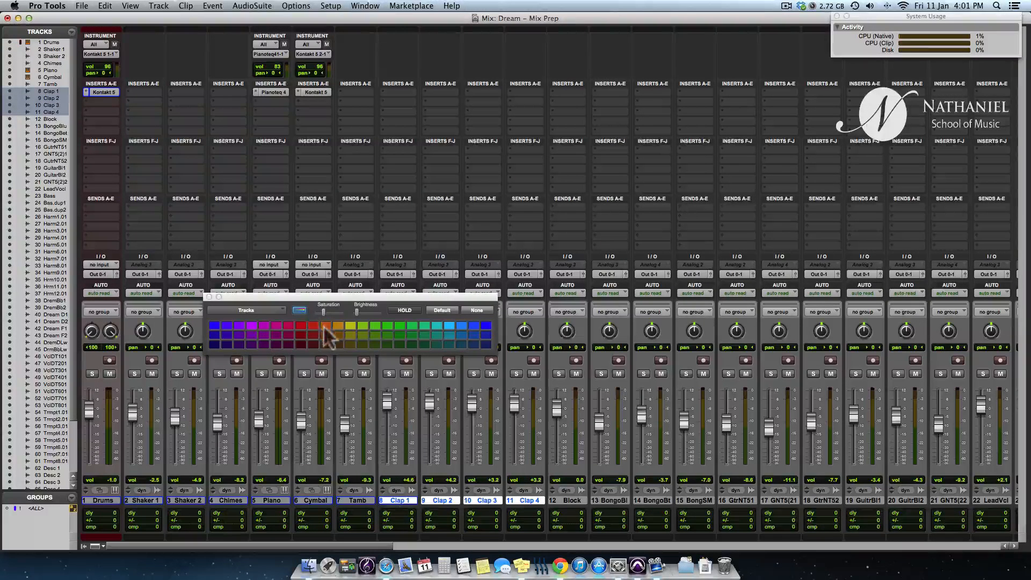
left_click(326, 326)
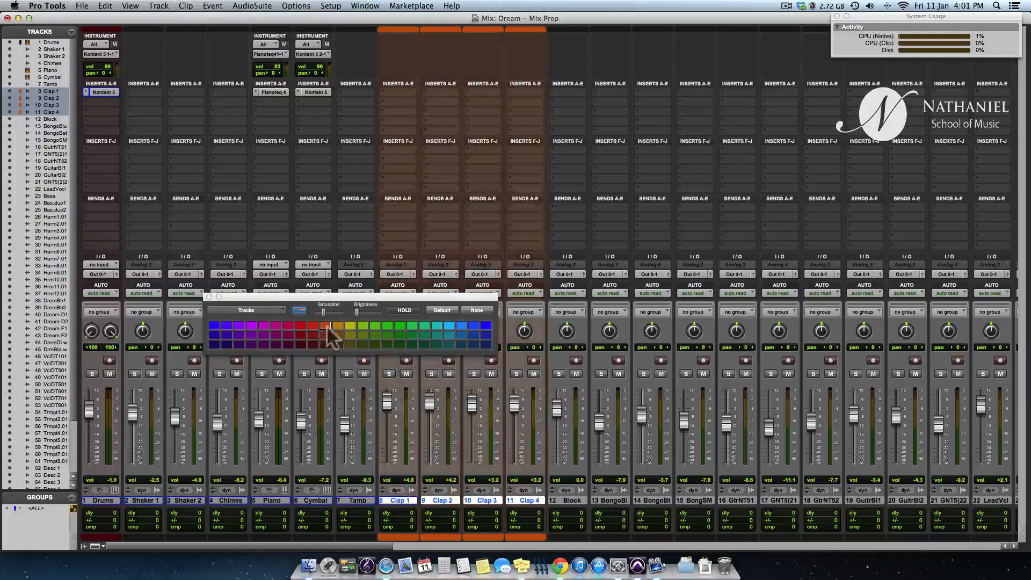
Step: Color the three bongo tracks (13 to 15) teal green and the Block track dark olive green
left_click(612, 503)
left_click(696, 501, "shift")
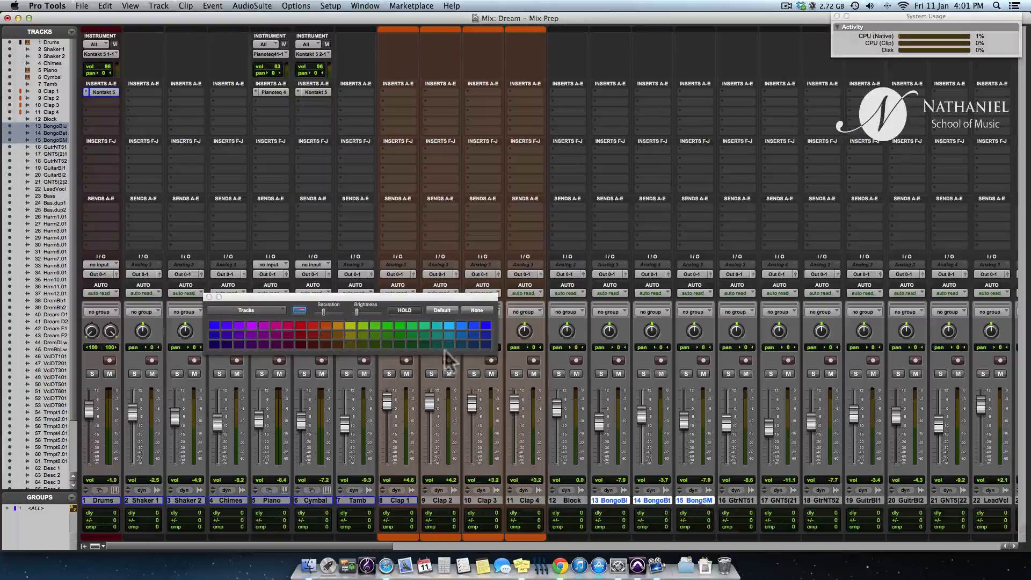
left_click(423, 336)
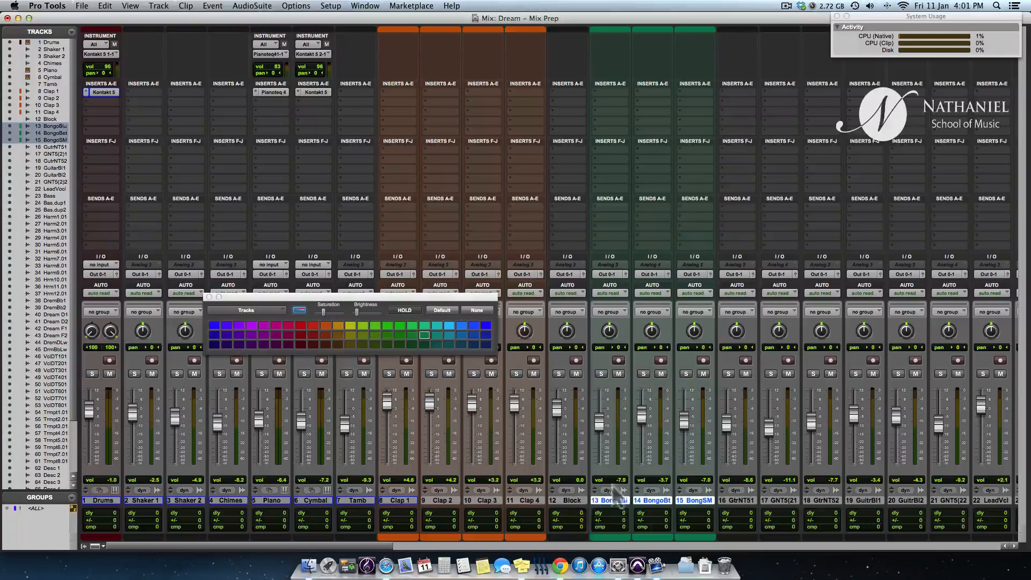
left_click(569, 500)
left_click(449, 345)
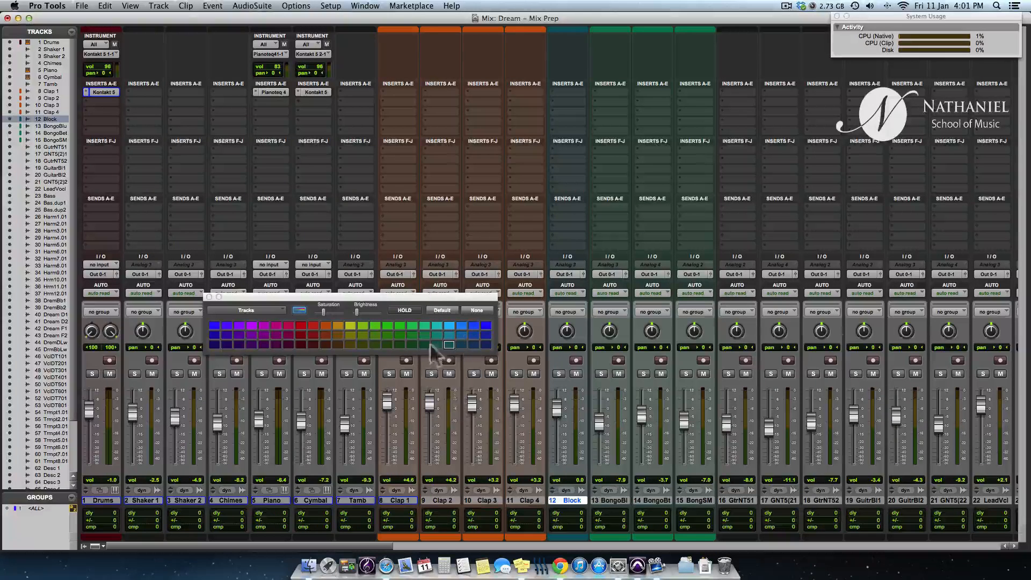
left_click(377, 346)
Step: Color the six guitar tracks (16 to 21) purple and the lead vocal track bright red
left_click(737, 500)
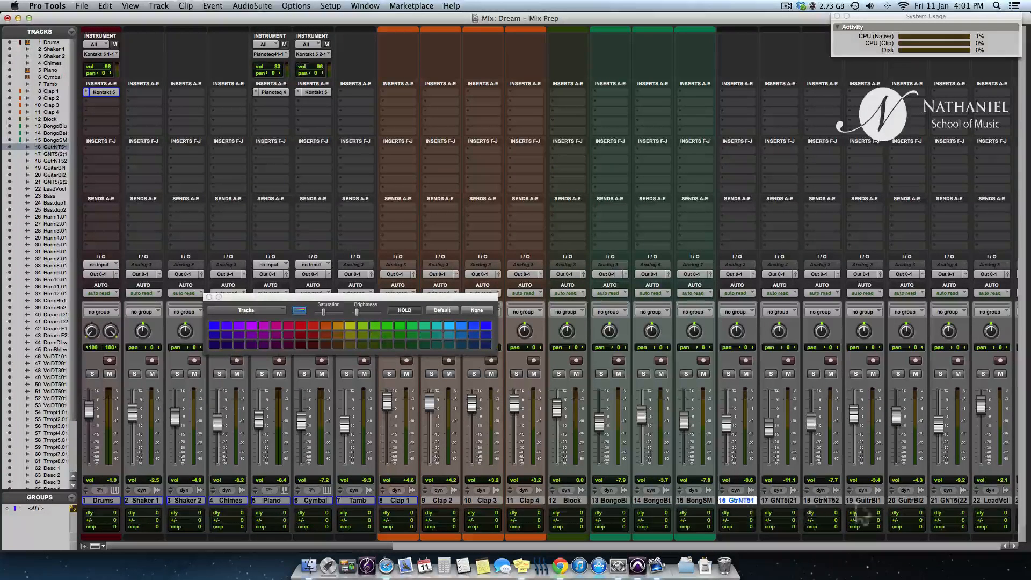
left_click(949, 500, "shift")
left_click(264, 335)
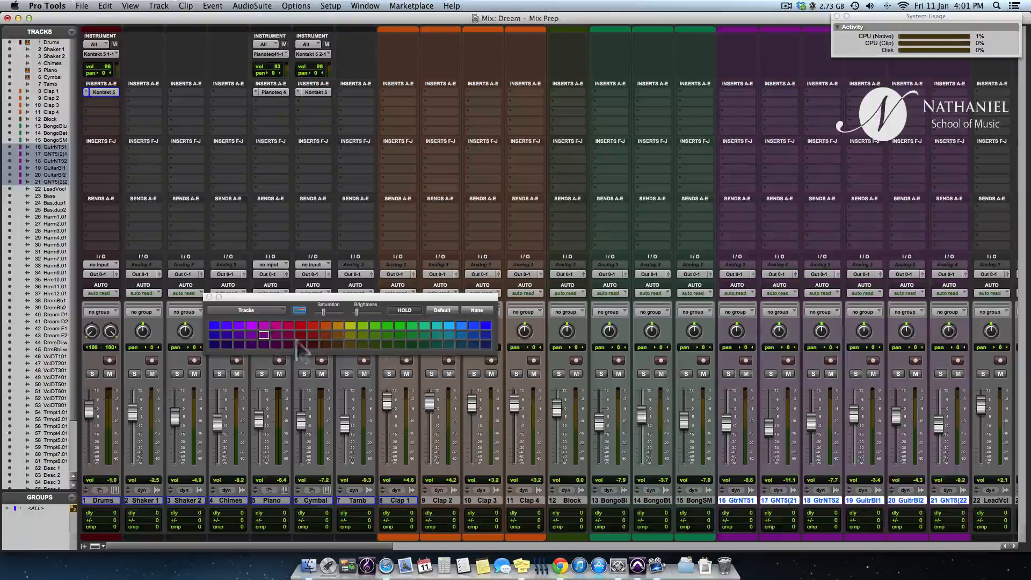
scroll(843, 462, "right", 3)
scroll(843, 462, "right", 3)
left_click(768, 500)
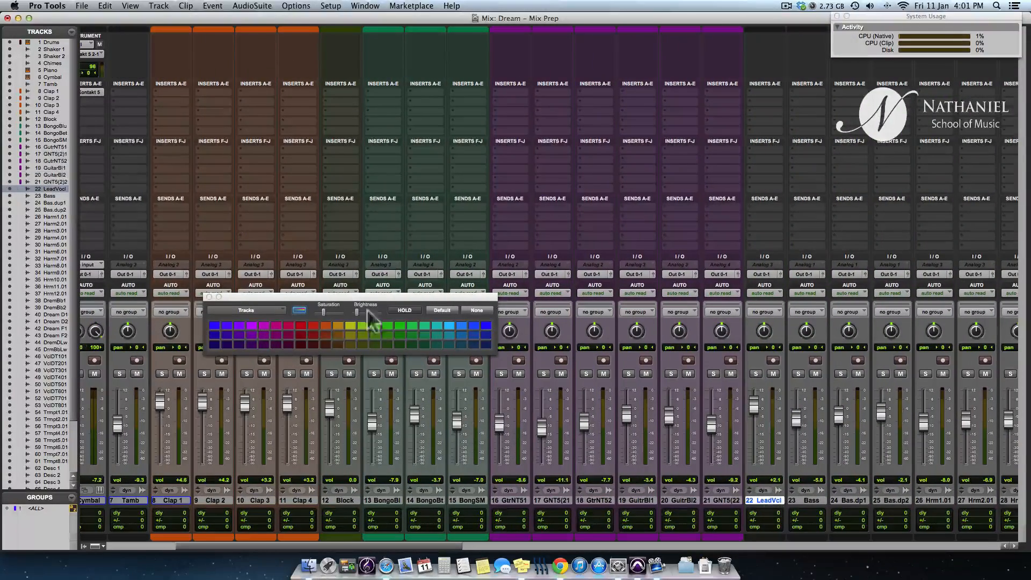
left_click(300, 327)
Step: Color the Bass track and its two duplicates (23 to 25) dark brown
scroll(723, 461, "right", 3)
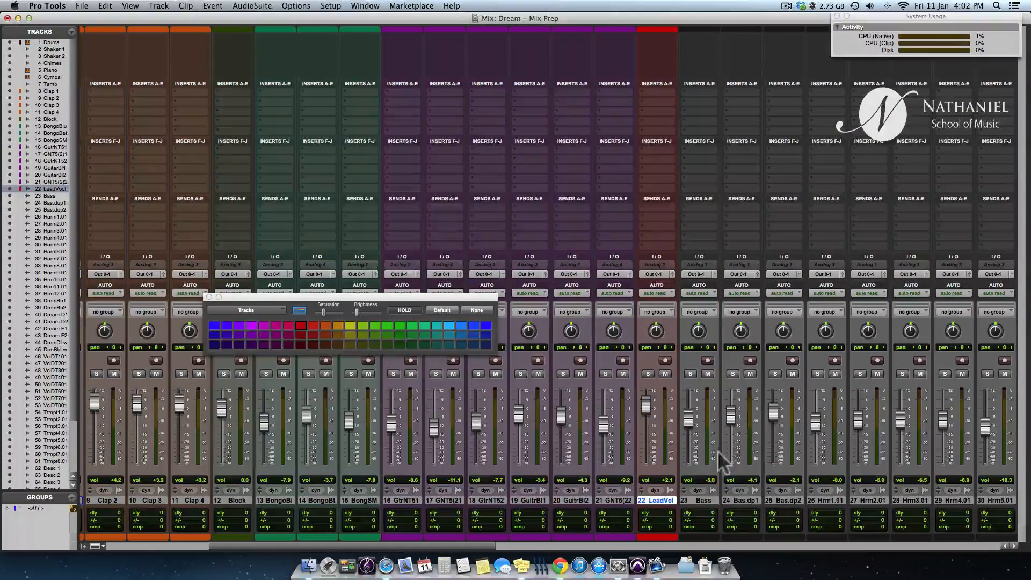
left_click(709, 502)
left_click(787, 500, "shift")
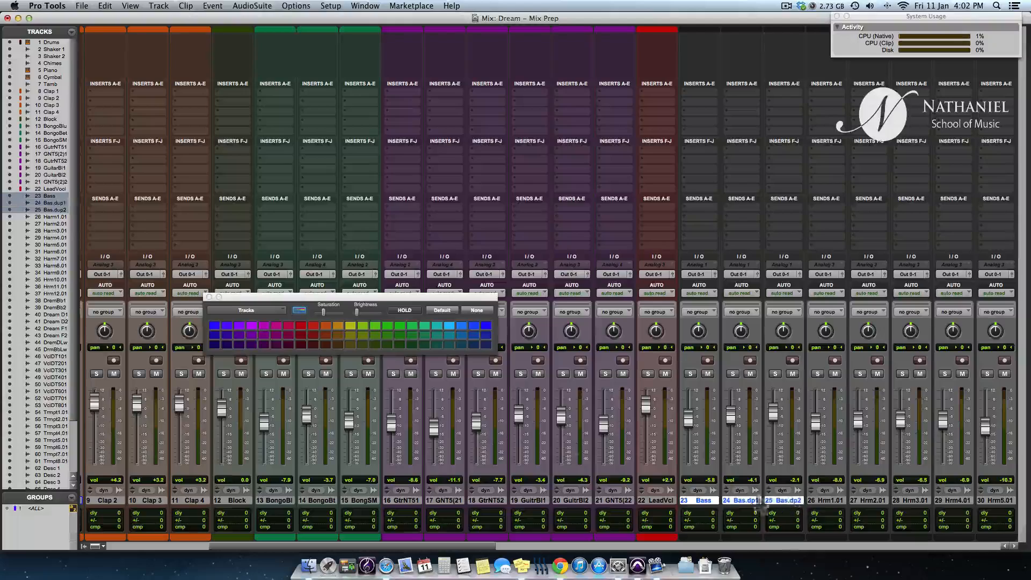
left_click(326, 345)
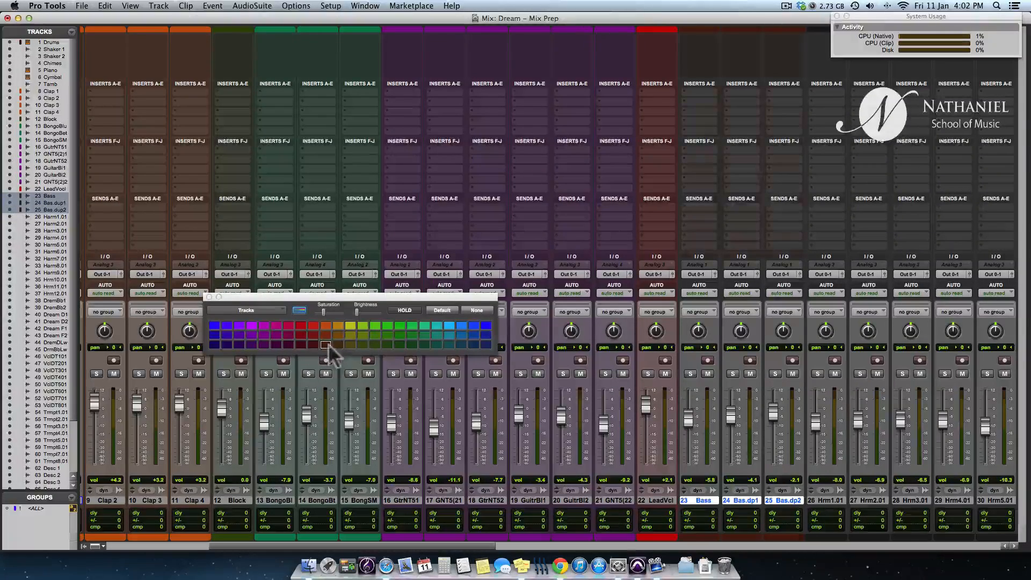
Step: Color the twelve harmony tracks (26 to 37) teal green
scroll(698, 473, "right", 3)
left_click(537, 500)
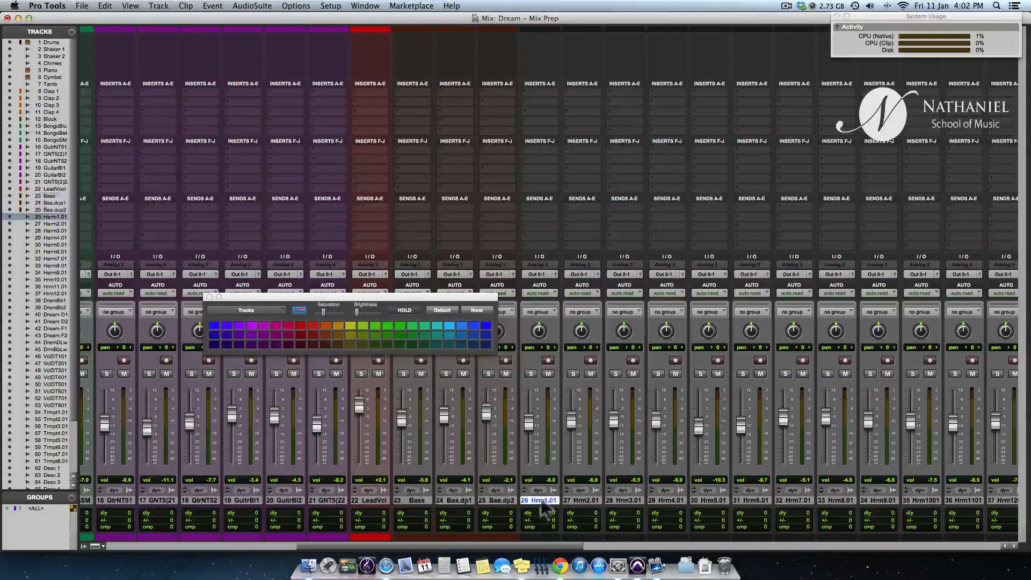
scroll(754, 513, "right", 3)
scroll(749, 498, "right", 1)
left_click(658, 500, "shift")
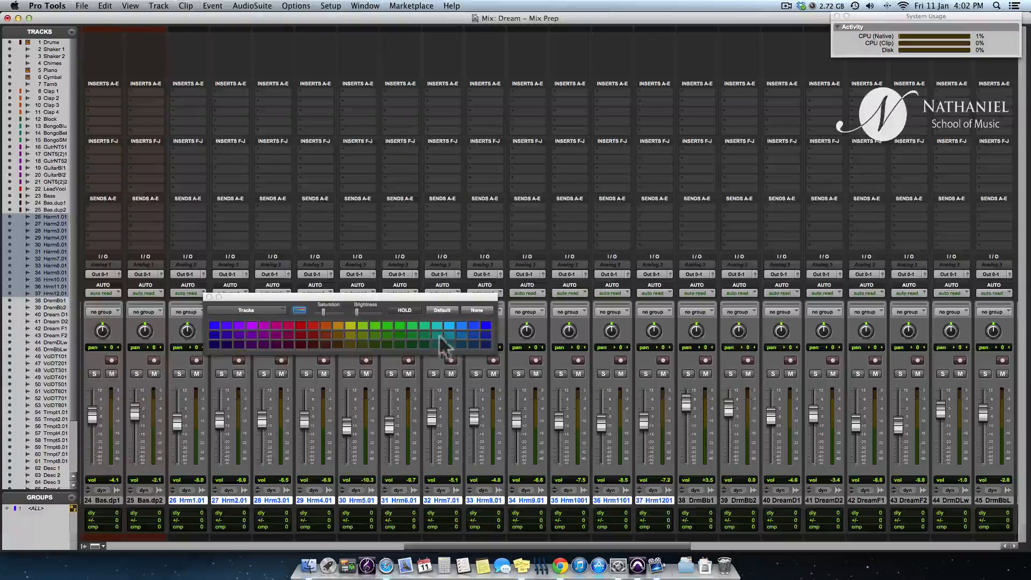
left_click(425, 336)
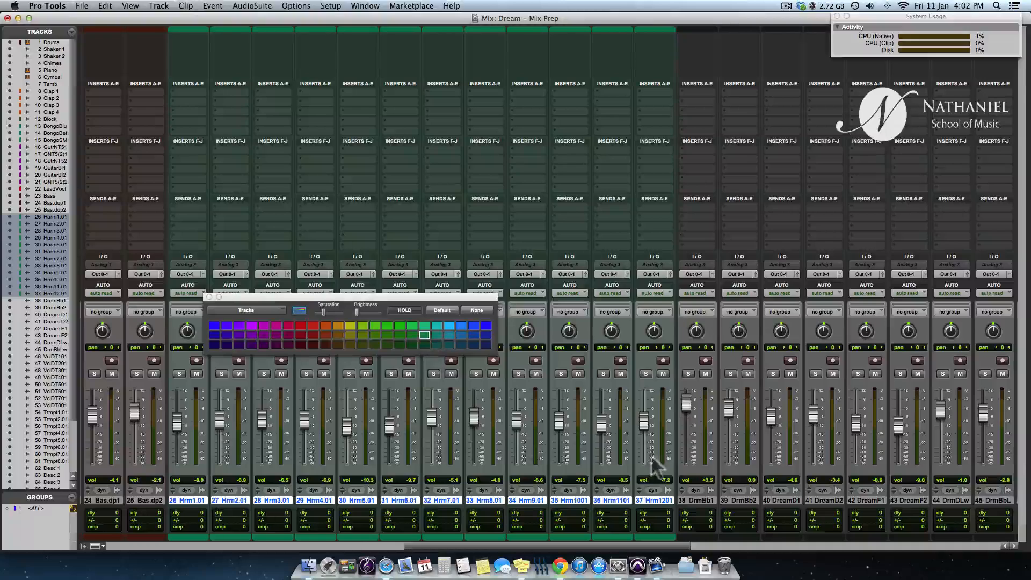
Step: Color the eight Dream vocal tracks, DrmBb1 through DrmBbL (38 to 45), lime green
left_click(683, 501)
scroll(693, 500, "right", 7)
left_click(701, 501, "shift")
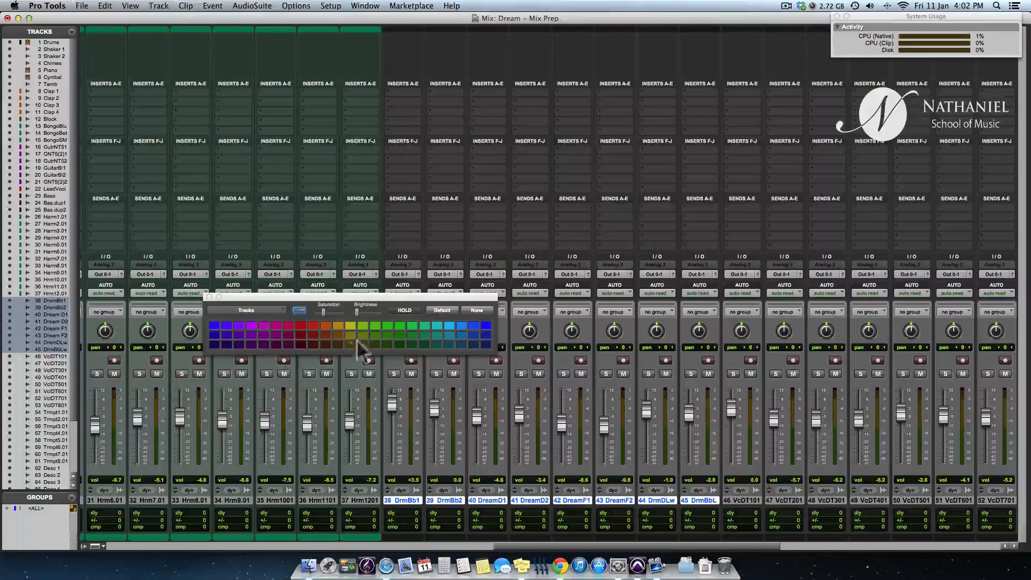
left_click(338, 344)
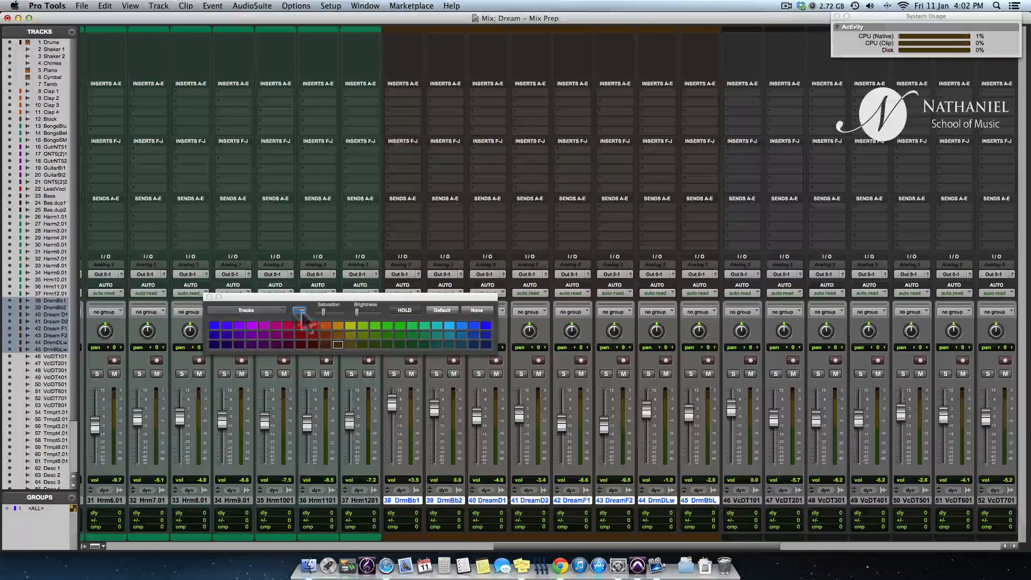
left_click(362, 325)
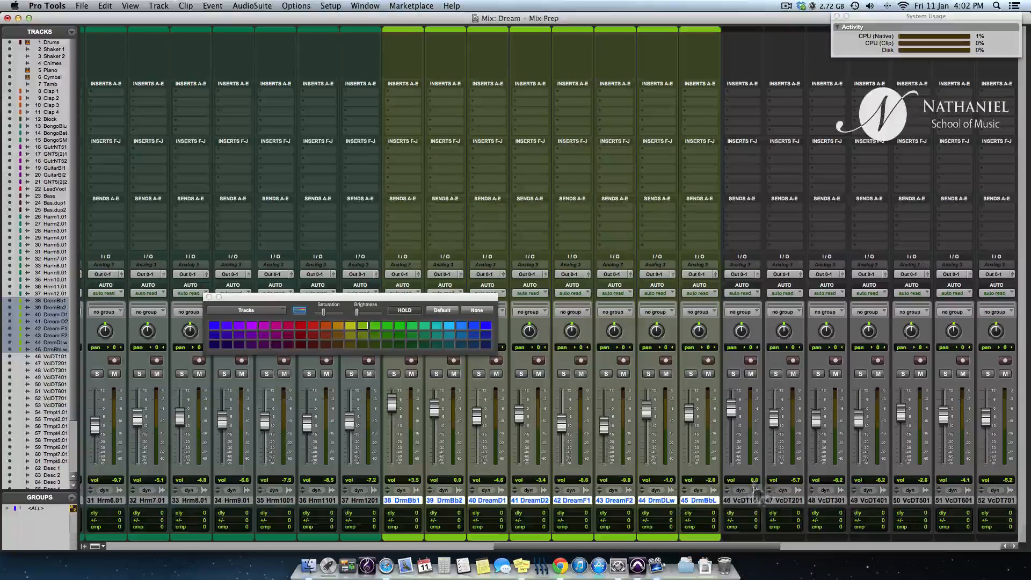
Step: Color the eight VcDT tracks (46 to 53) medium blue
left_click(742, 500)
scroll(571, 507, "right", 10)
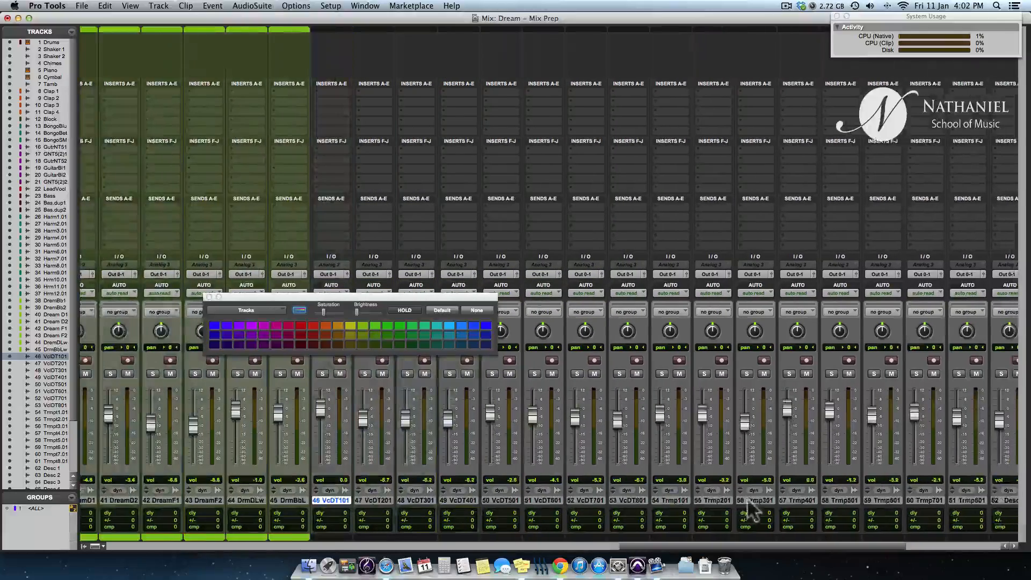
left_click(542, 503, "shift")
left_click(624, 500, "shift")
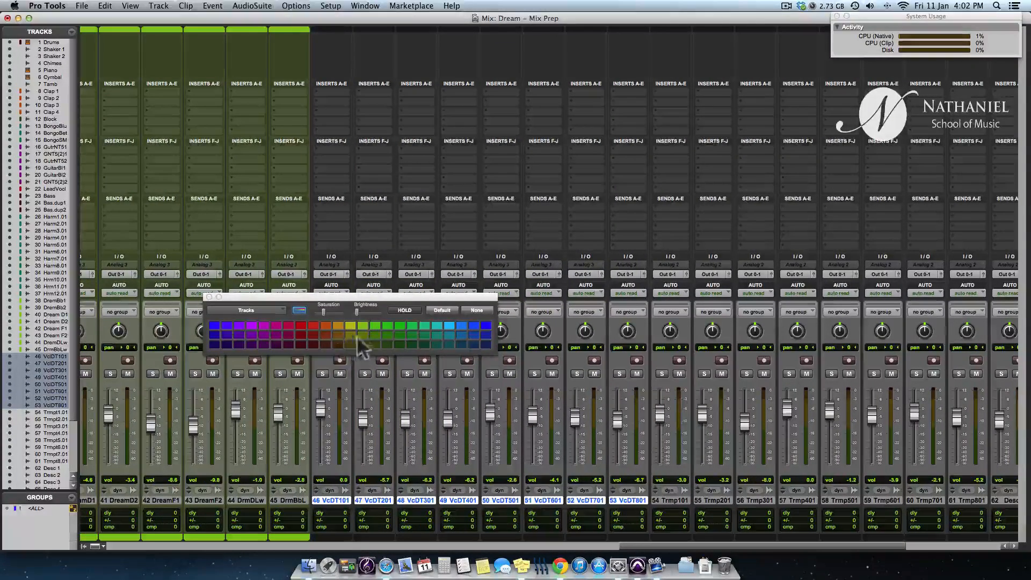
left_click(463, 347)
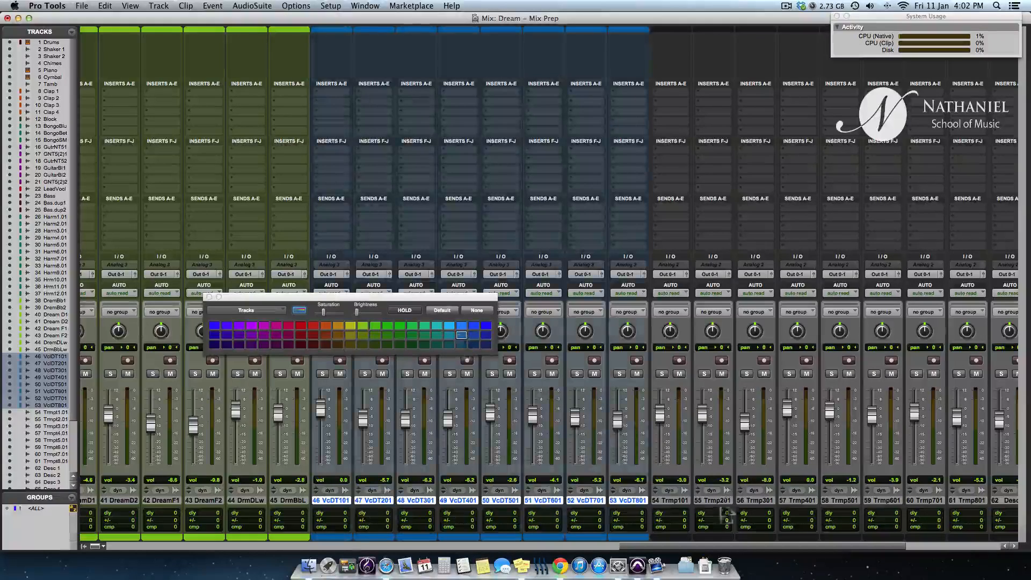
Step: Color all the Trmp and Desc tracks (54 to 69) deep indigo blue
left_click(671, 500)
scroll(678, 513, "right", 7)
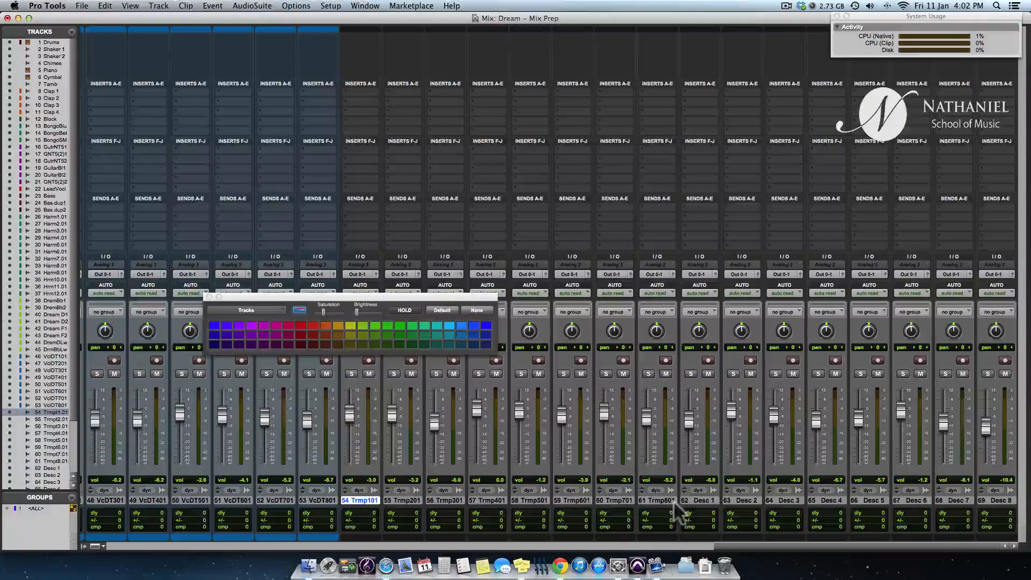
left_click(995, 502, "shift")
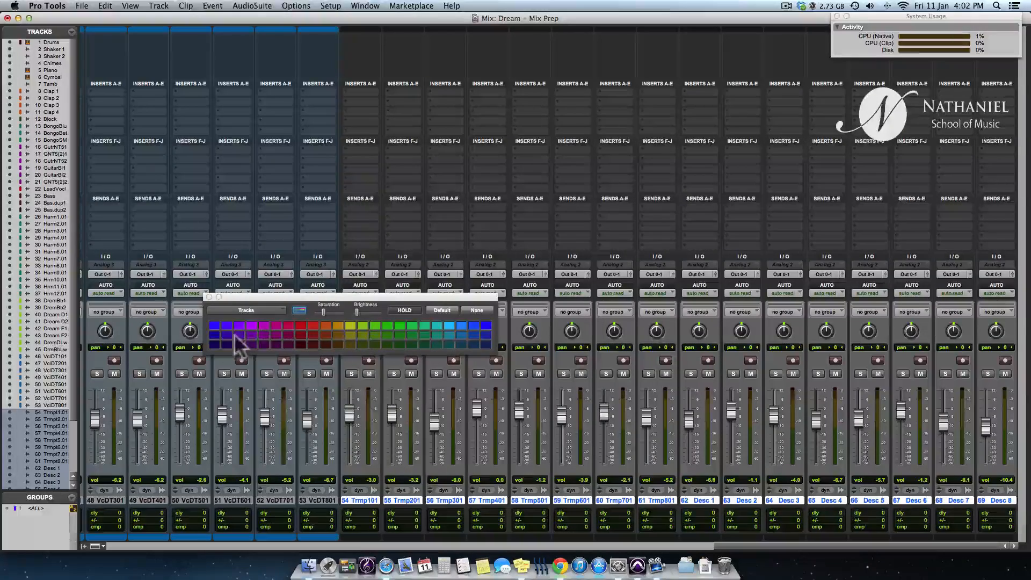
left_click(227, 335)
Step: Color tracks 2 to 7, Shaker 1 through Tamb, dark purple
scroll(523, 492, "left", 10)
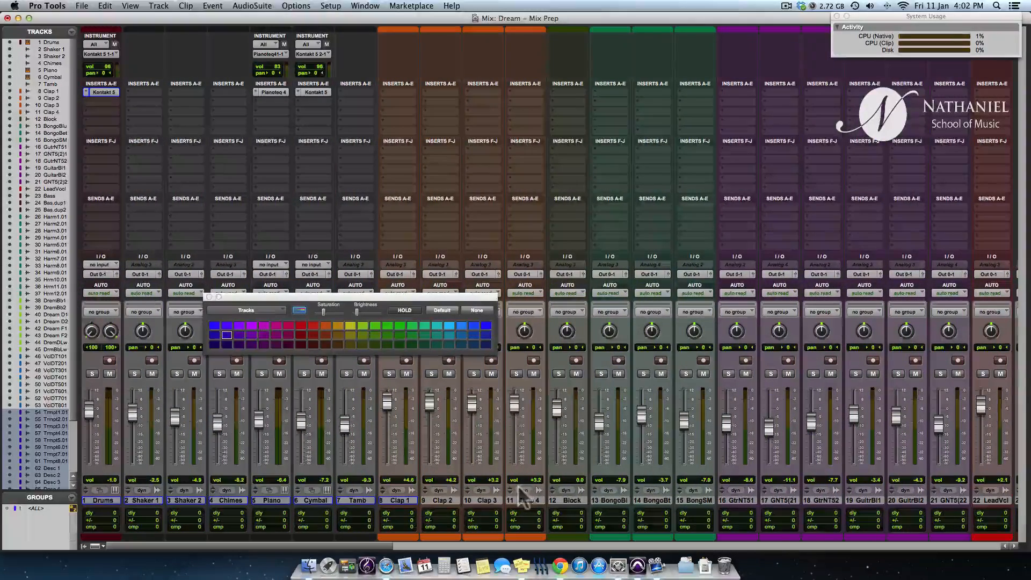
left_click(143, 500)
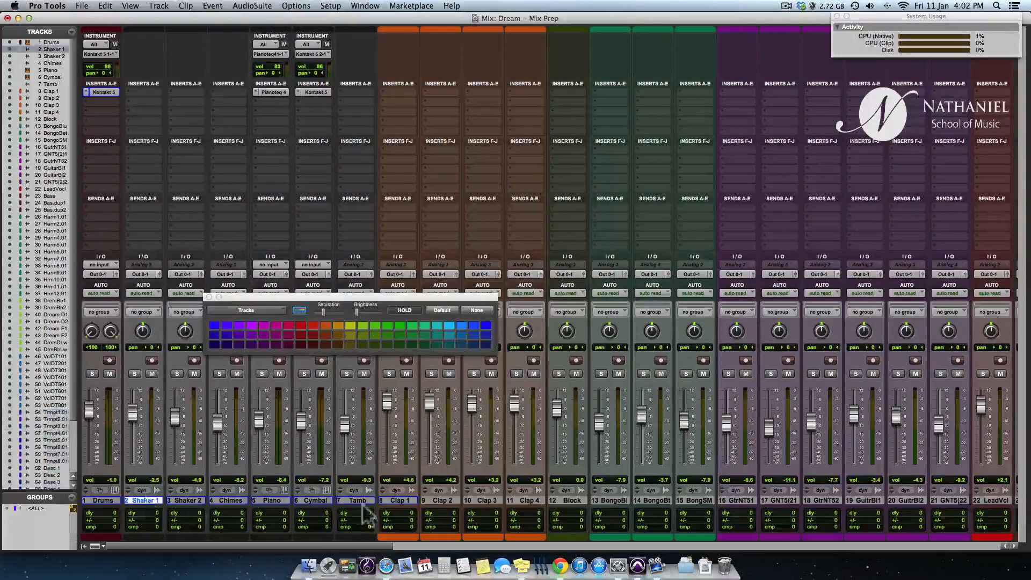
left_click(358, 500, "shift")
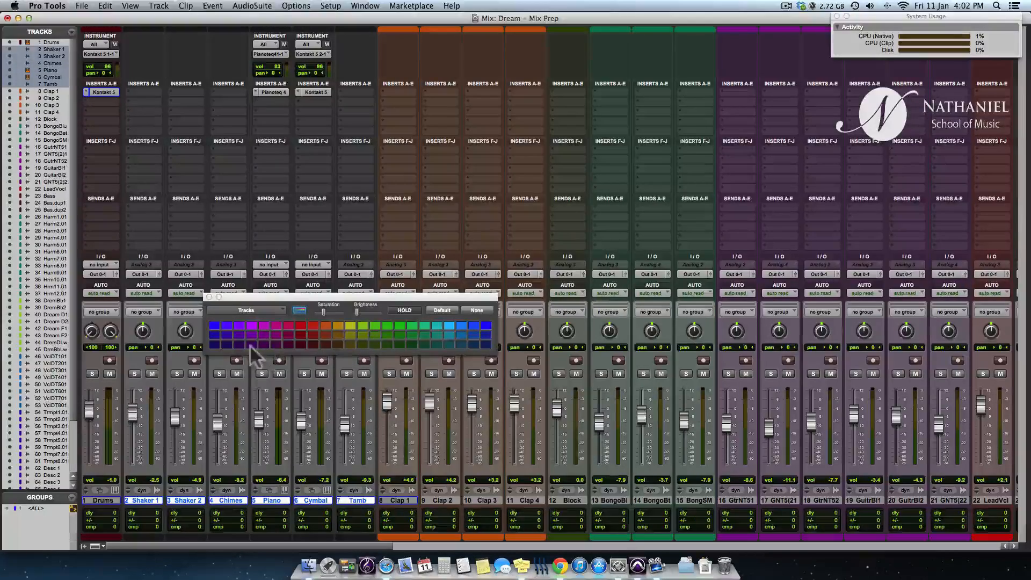
left_click(252, 345)
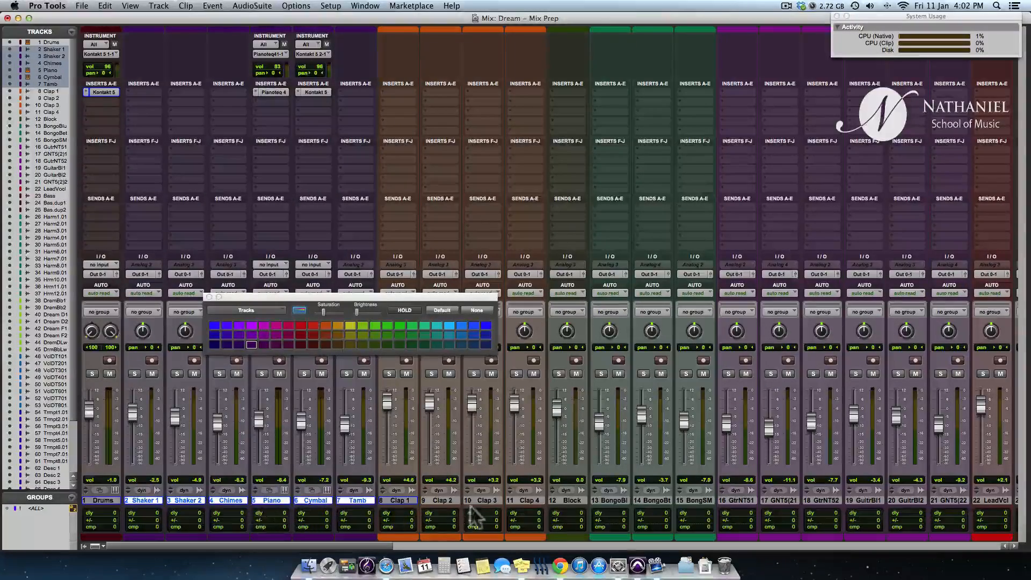
Step: Move the Bass track and its two duplicates directly after the Drums track
scroll(473, 515, "right", 6)
scroll(472, 517, "left", 6)
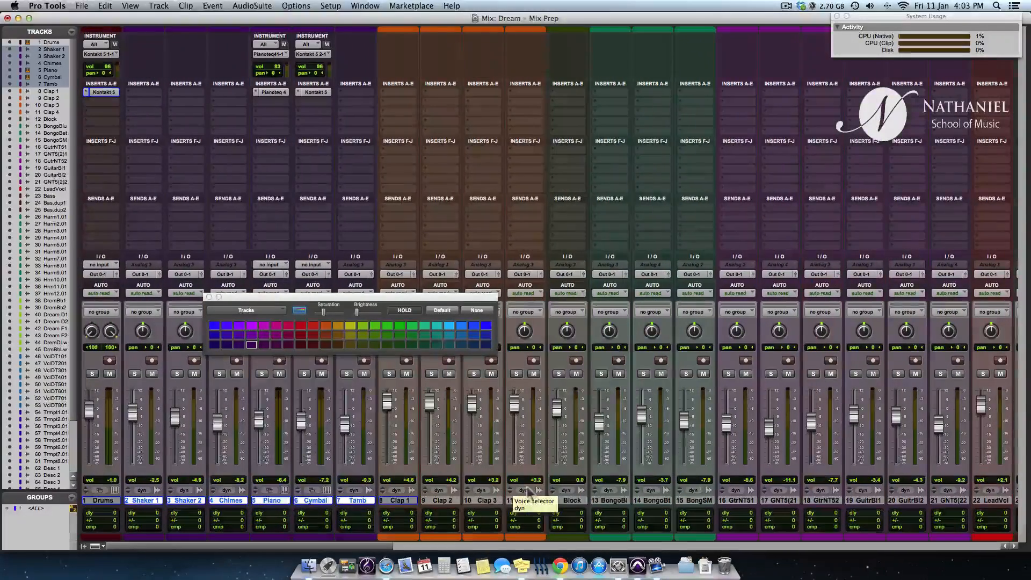
scroll(671, 489, "right", 6)
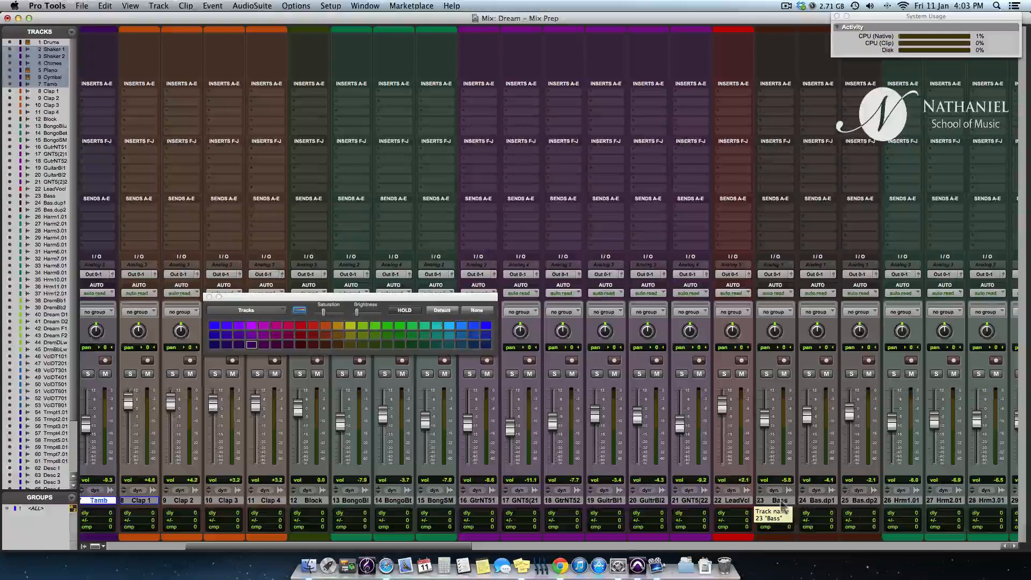
left_click(781, 501)
left_click(852, 507, "shift")
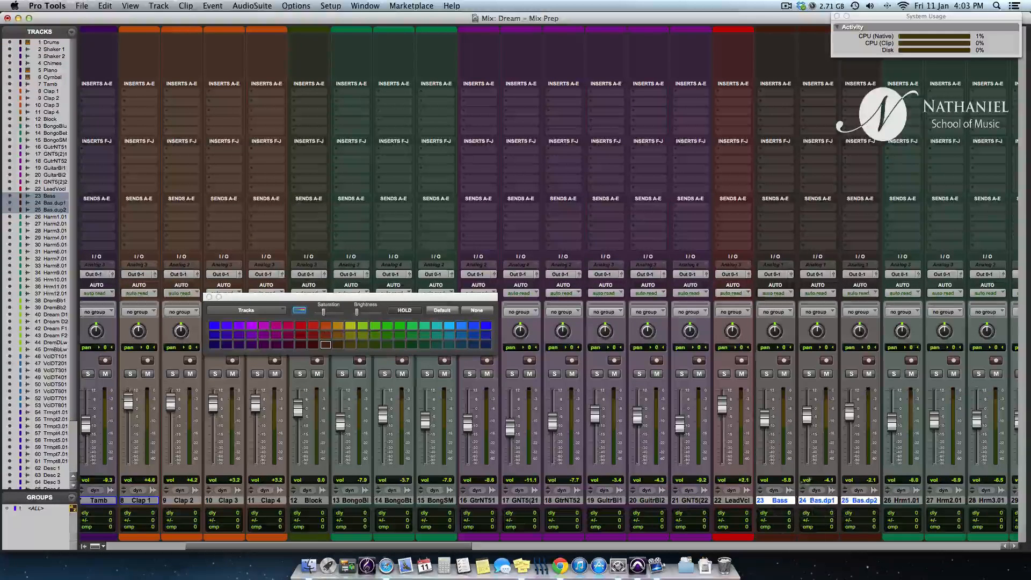
left_click_drag(778, 502, 102, 509)
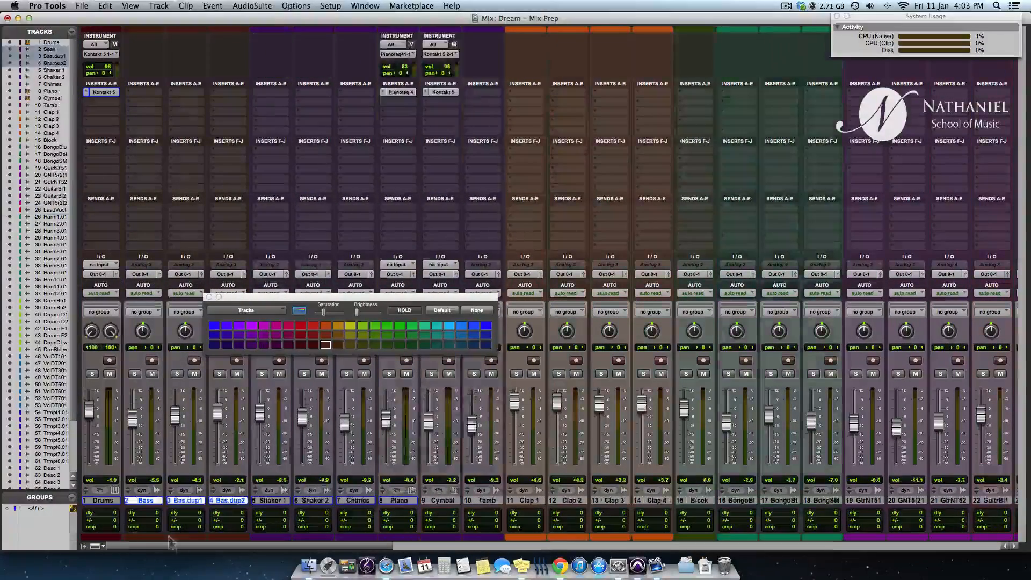
Step: Move the four Clap tracks directly after Shaker 2, ahead of Chimes
left_click(101, 501)
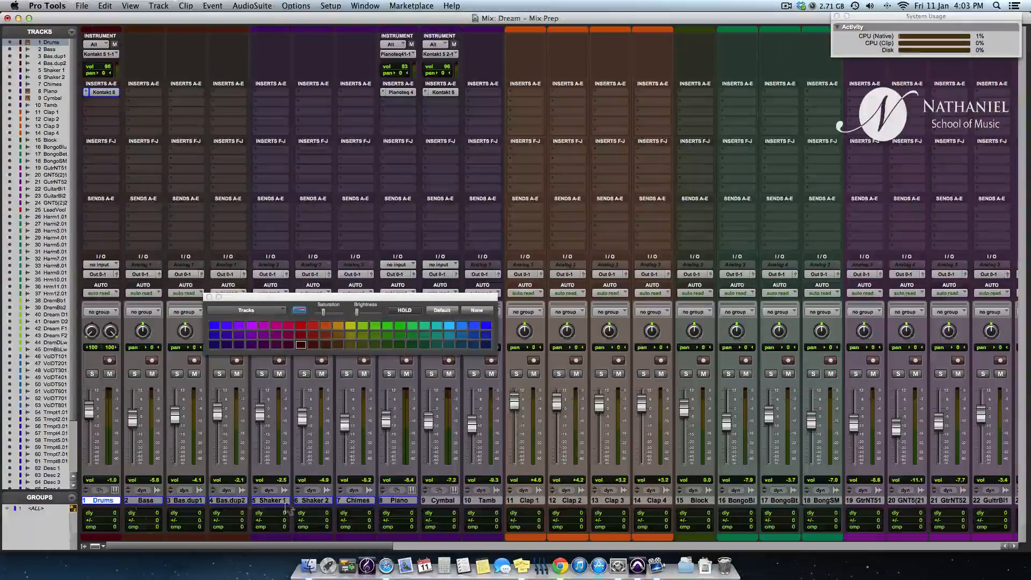
left_click(266, 501)
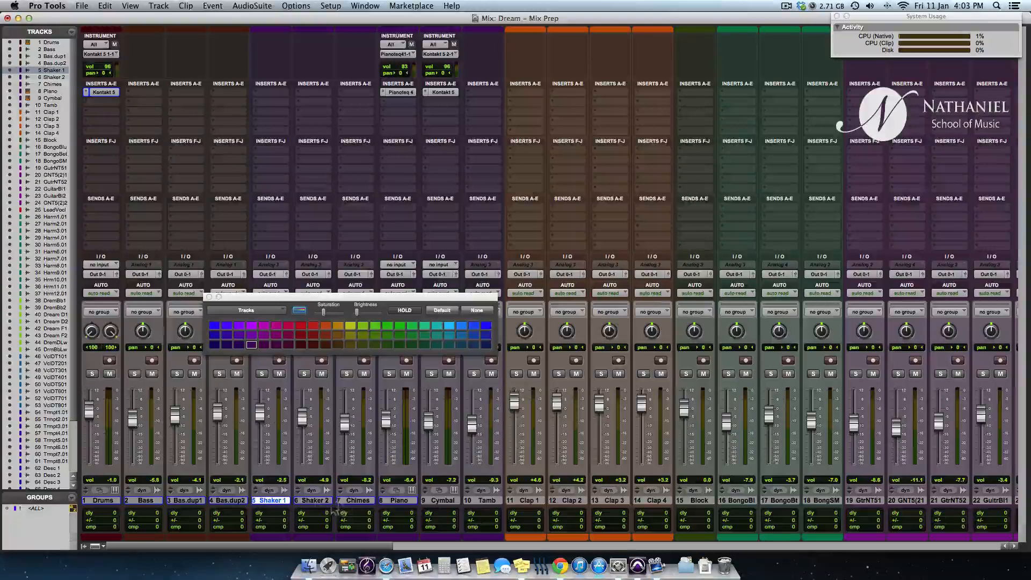
left_click(316, 502, "shift")
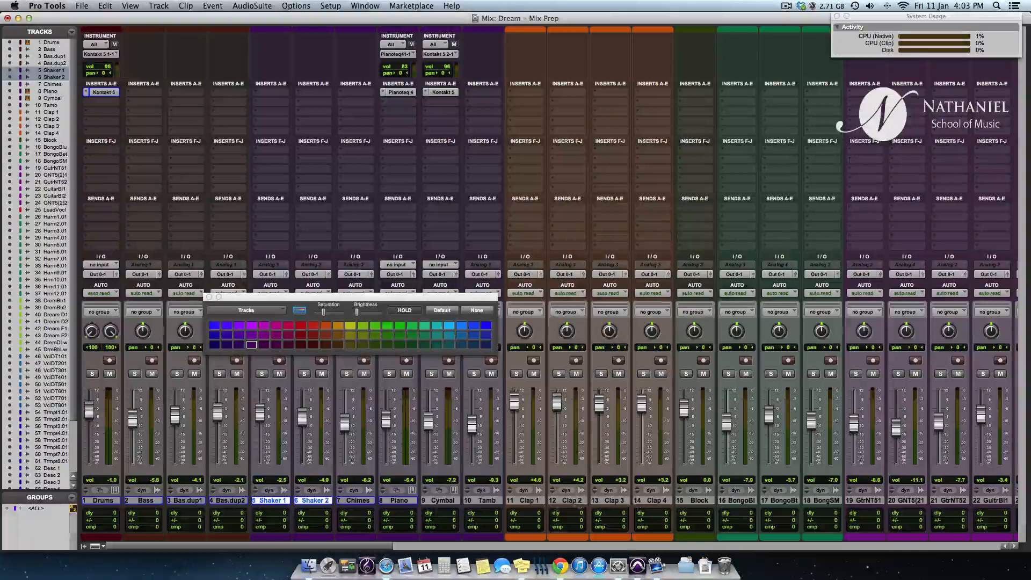
left_click(529, 501, "shift")
left_click(532, 500)
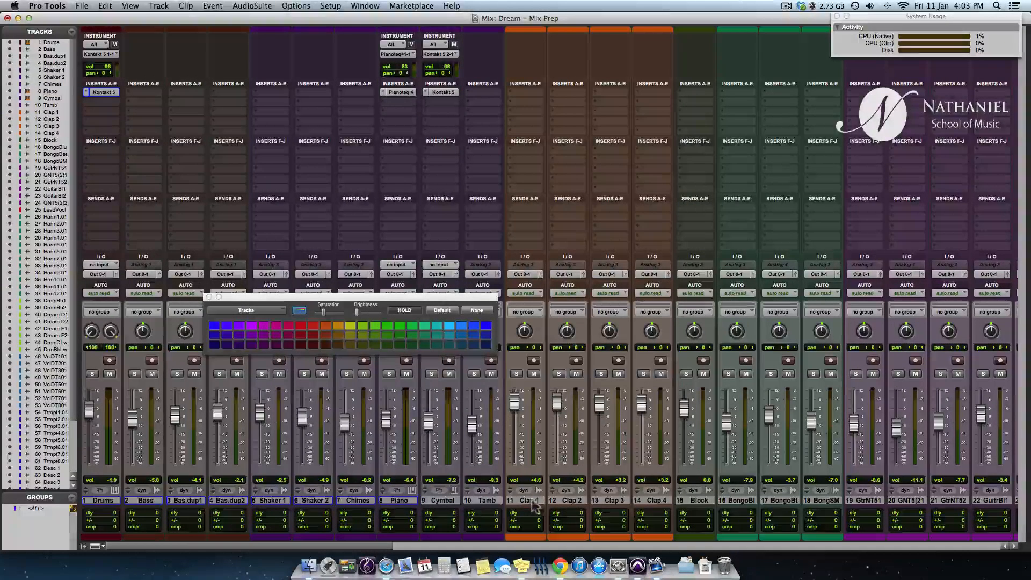
left_click(653, 501, "shift")
left_click_drag(539, 508, 344, 513)
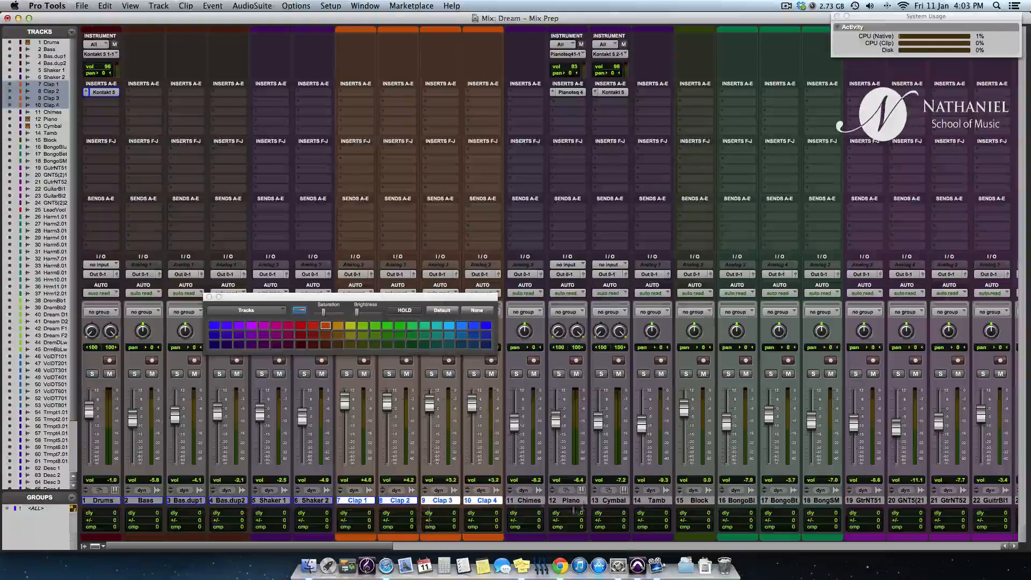
Step: Color the Piano track golden brown and move it after the bongo tracks, just before the guitars
left_click(574, 502)
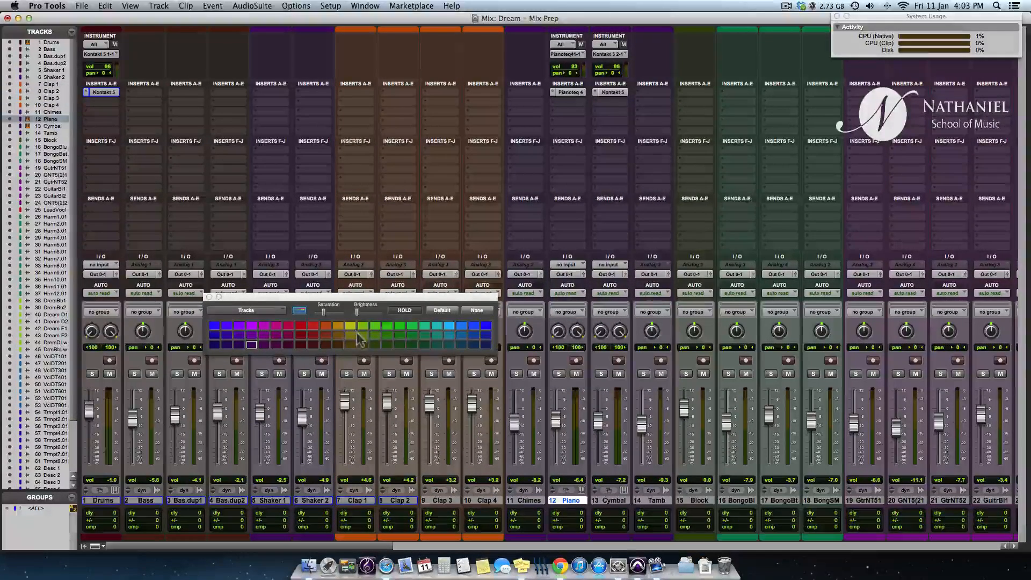
left_click(338, 335)
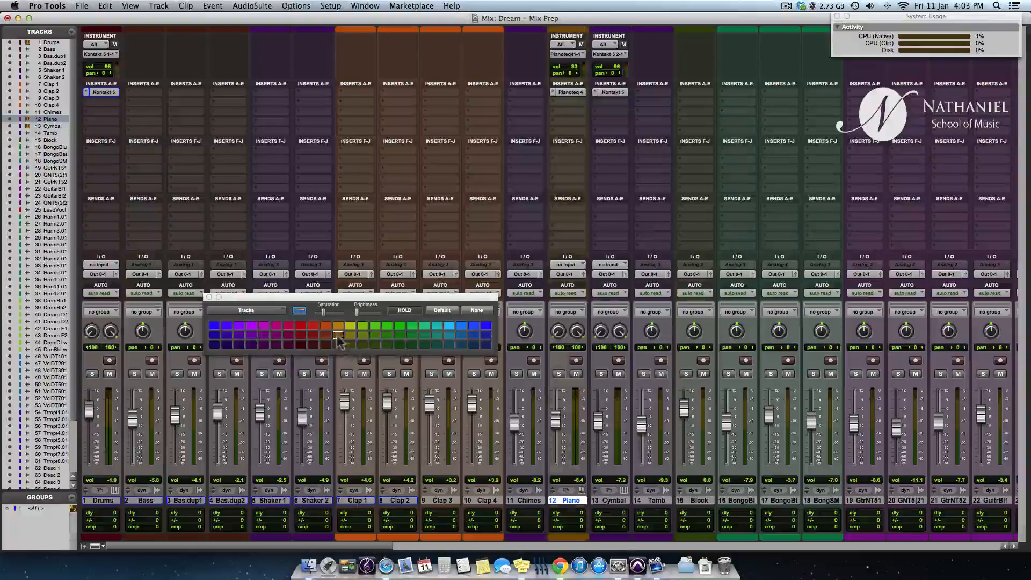
left_click_drag(570, 501, 827, 505)
Step: Move the three bongo tracks directly after the second bass duplicate, ahead of Shaker 1
left_click(784, 501)
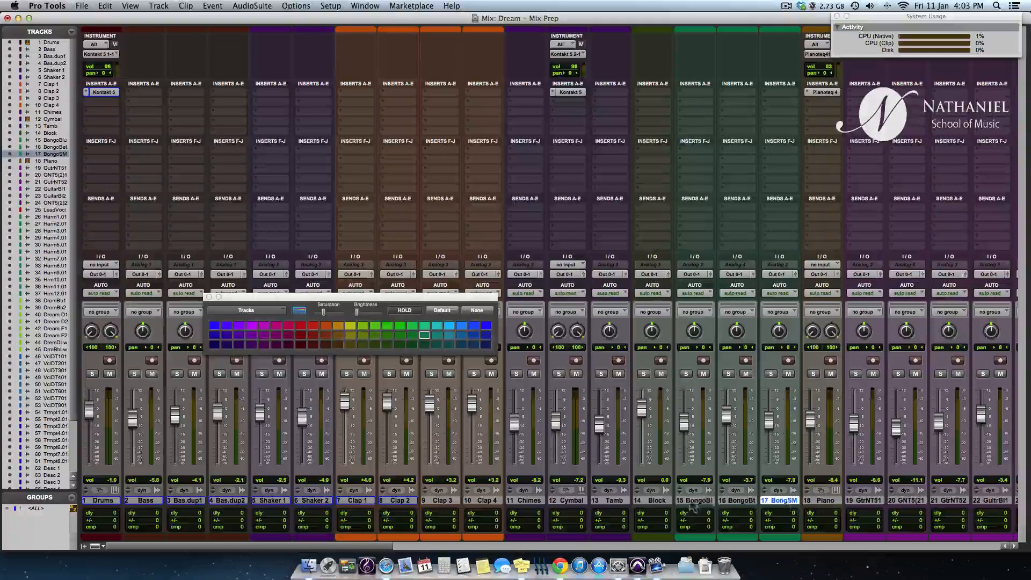
left_click(695, 501, "shift")
left_click_drag(696, 501, 258, 515)
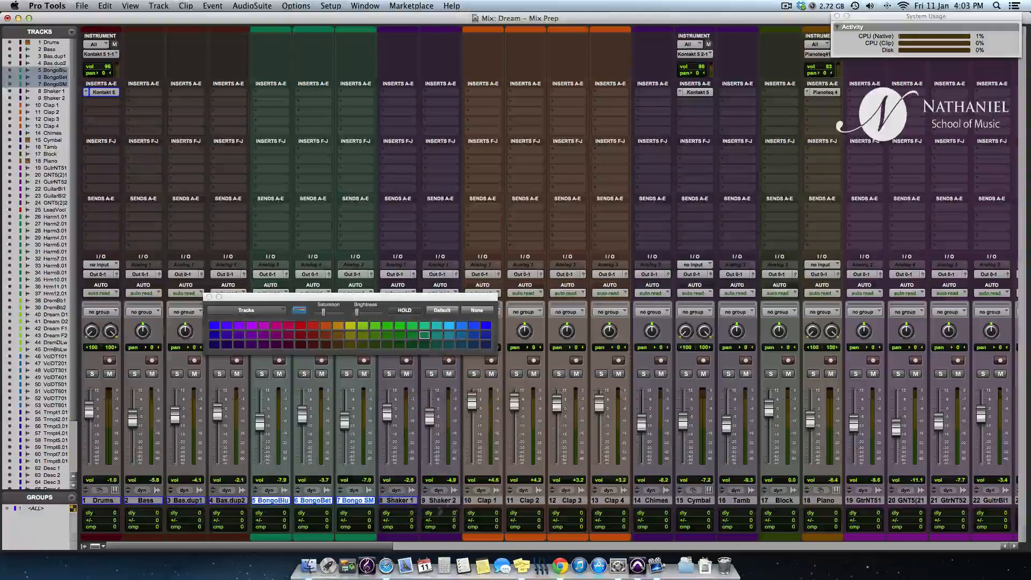
Step: Move the Chimes track after Tamb, just before Block
left_click(446, 501)
left_click(658, 501)
left_click_drag(701, 508, 760, 513)
Step: Move the lead vocal track in between the Block and Piano tracks
scroll(758, 513, "right", 10)
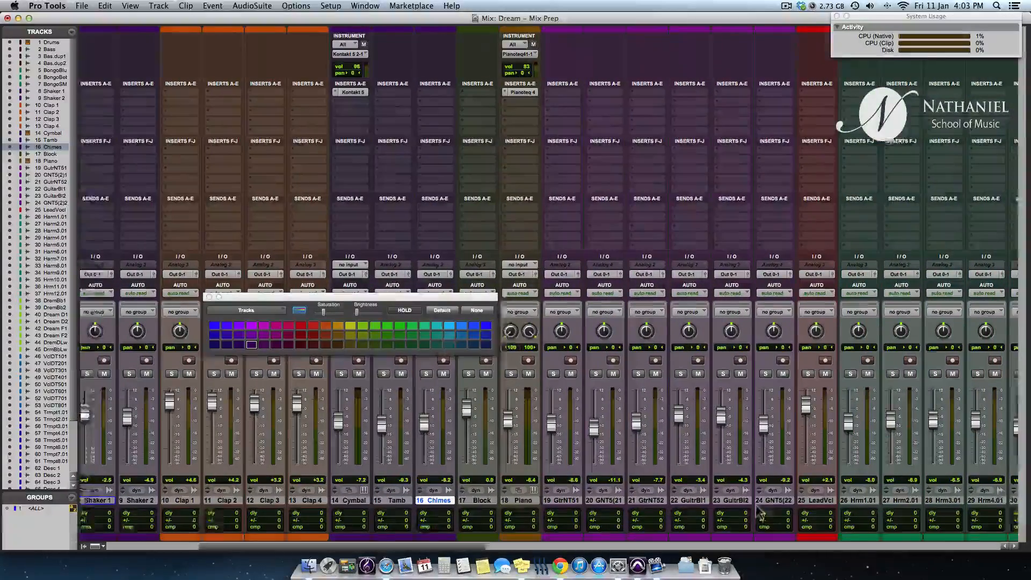
left_click(466, 508)
left_click(511, 508)
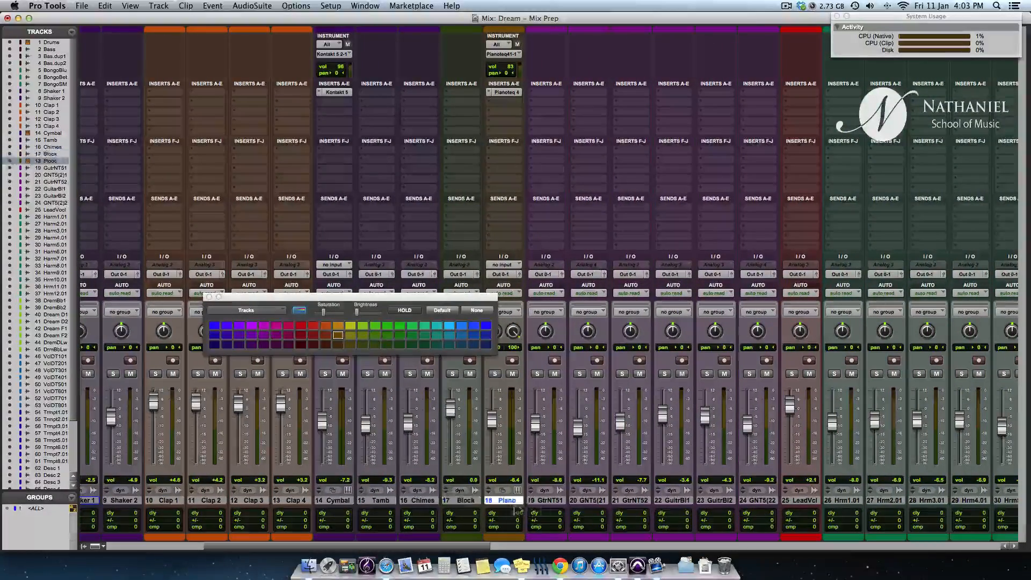
scroll(708, 503, "right", 9)
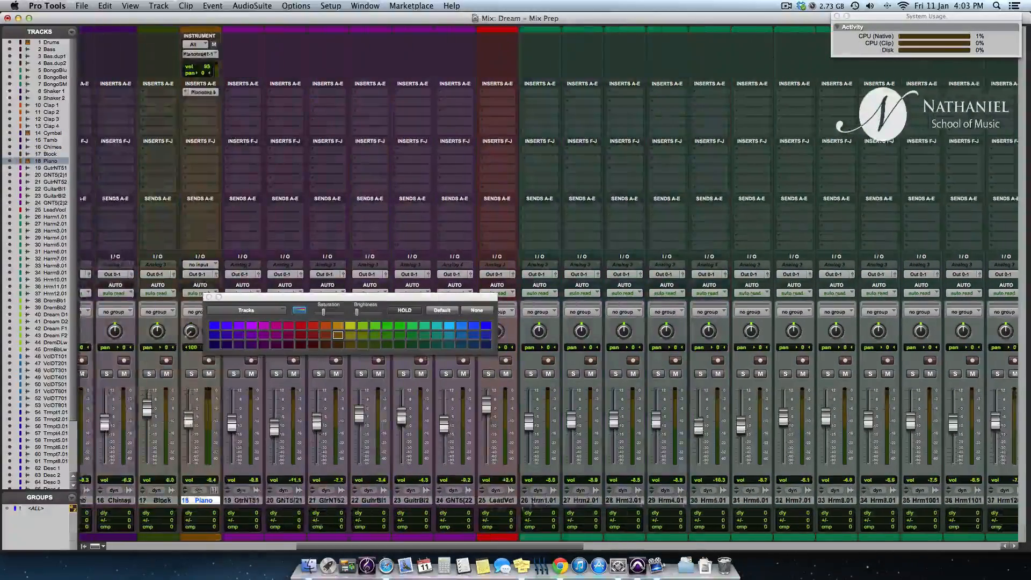
left_click(499, 501)
scroll(501, 506, "left", 9)
scroll(499, 505, "right", 3)
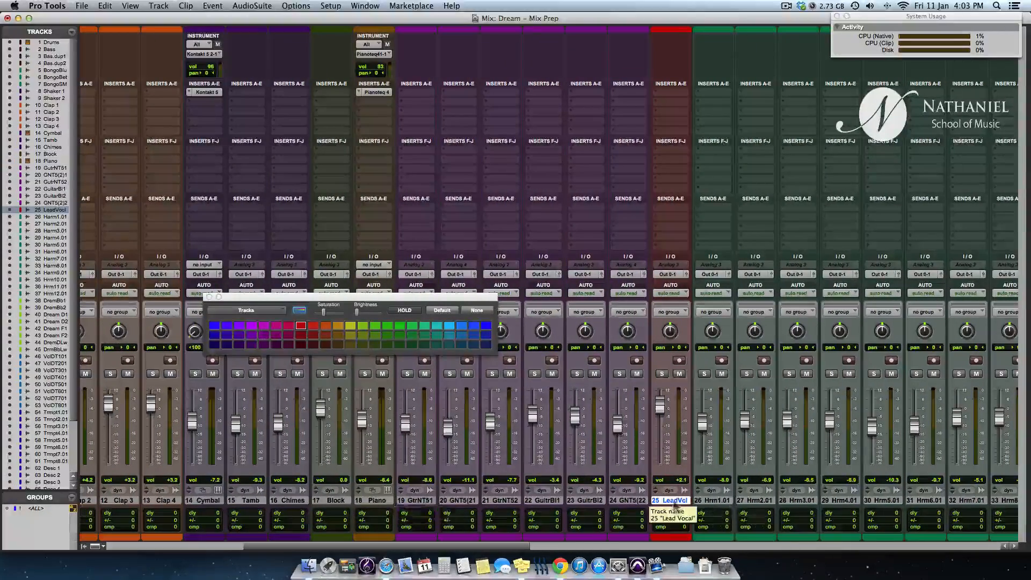
left_click_drag(675, 504, 390, 517)
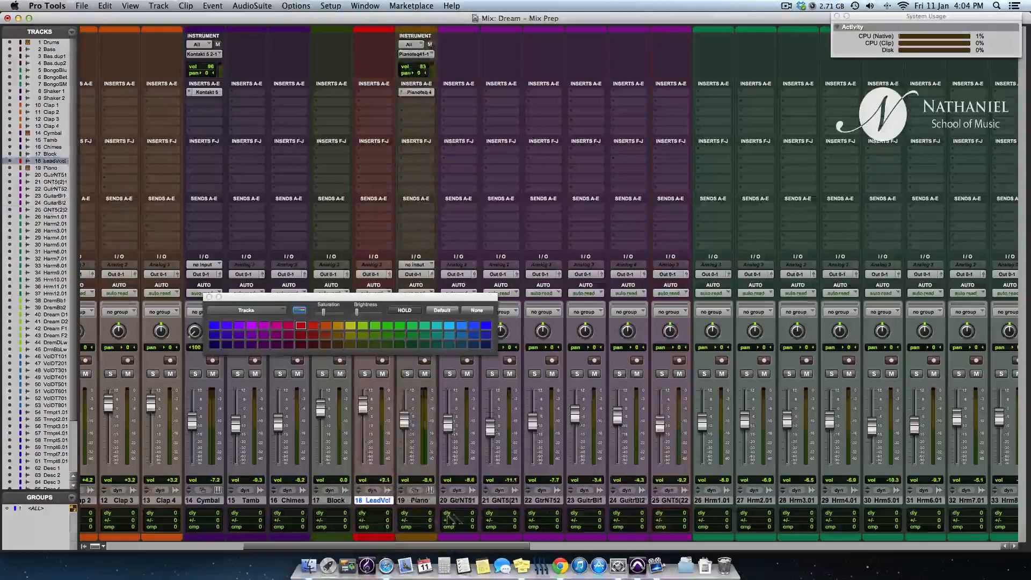
Step: Review the new track order and colors across the mixer and in the Edit window
scroll(453, 509, "right", 20)
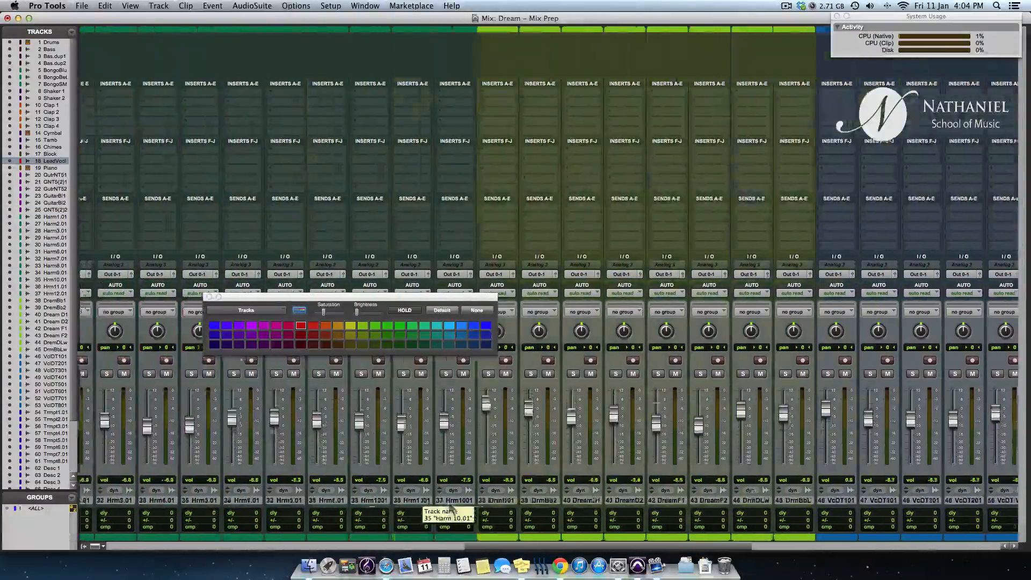
scroll(450, 507, "left", 20)
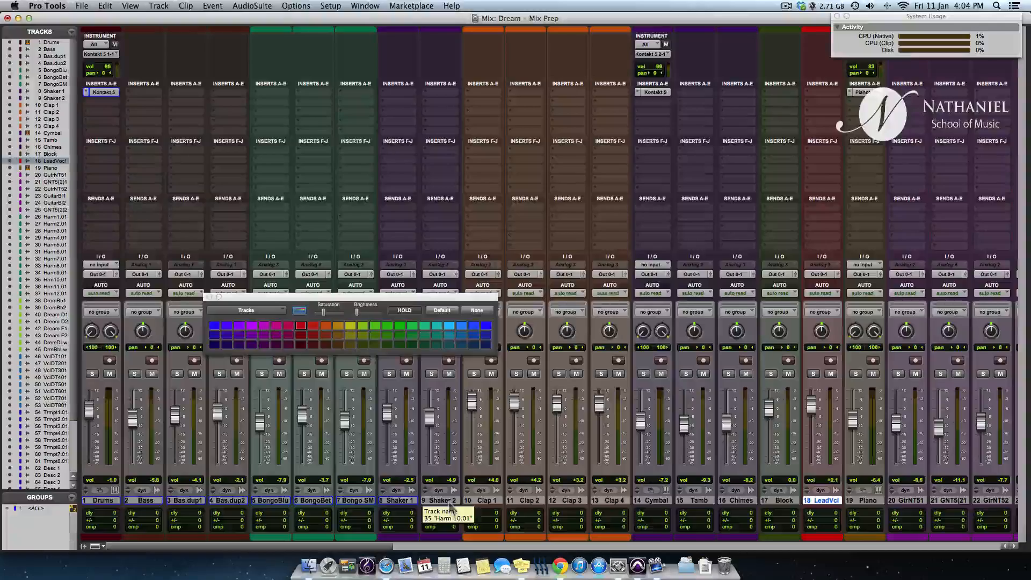
scroll(450, 507, "right", 20)
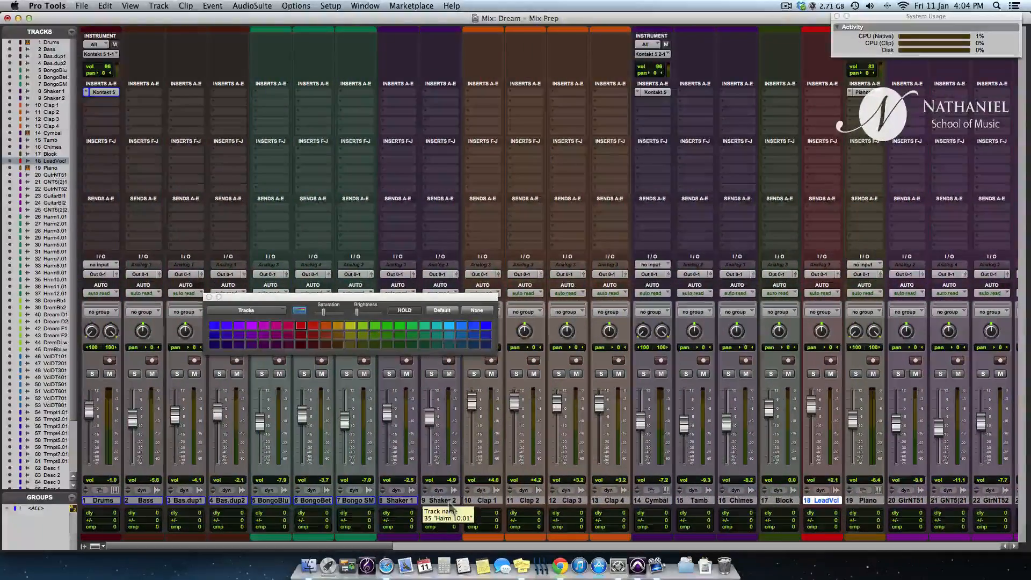
key("super+equal")
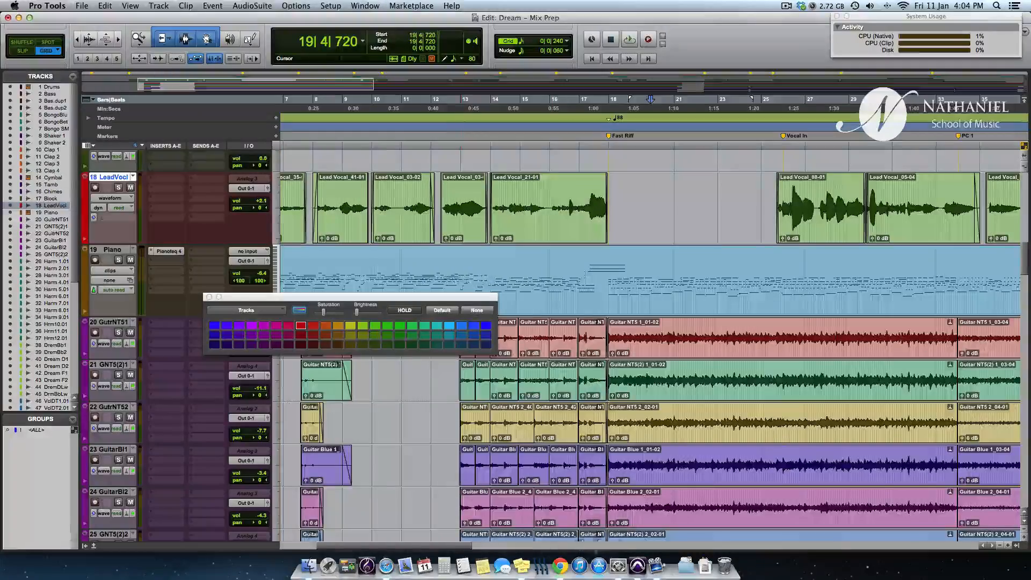
scroll(467, 405, "down", 10)
scroll(467, 405, "up", 20)
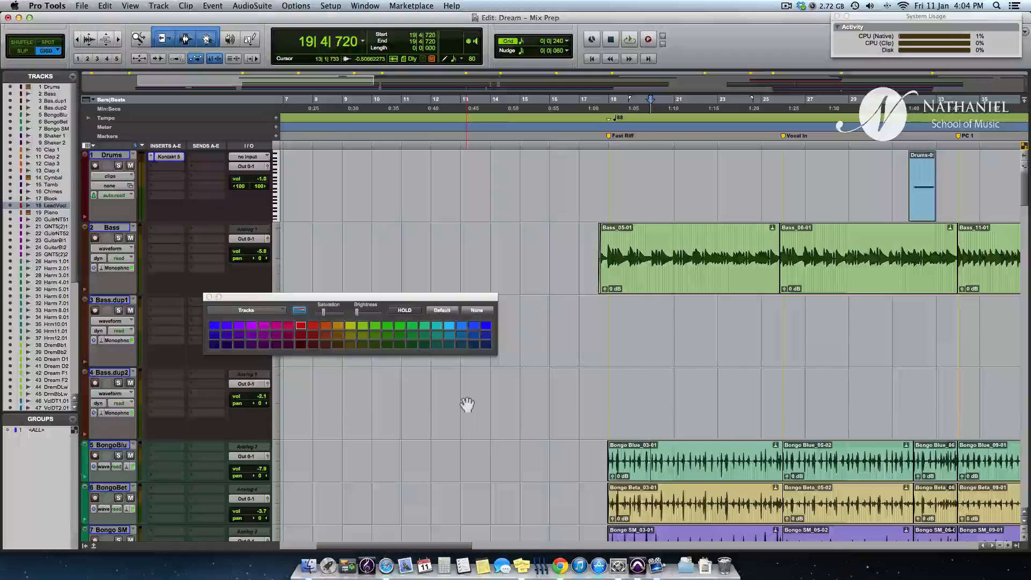
Step: Return to the Mix window and move the color palette up over the insert slots, clear of the faders
key("super+equal")
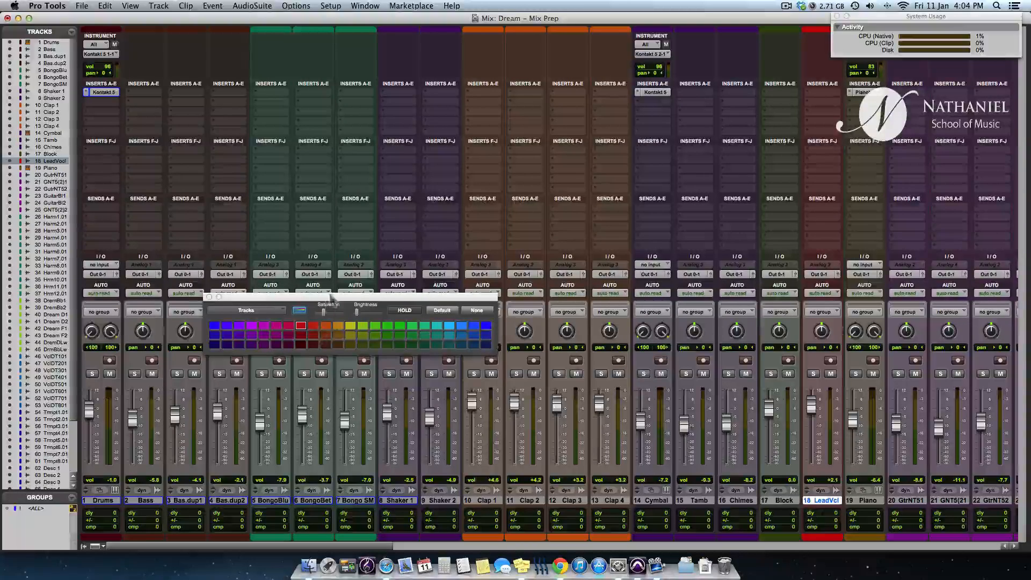
left_click_drag(330, 296, 528, 122)
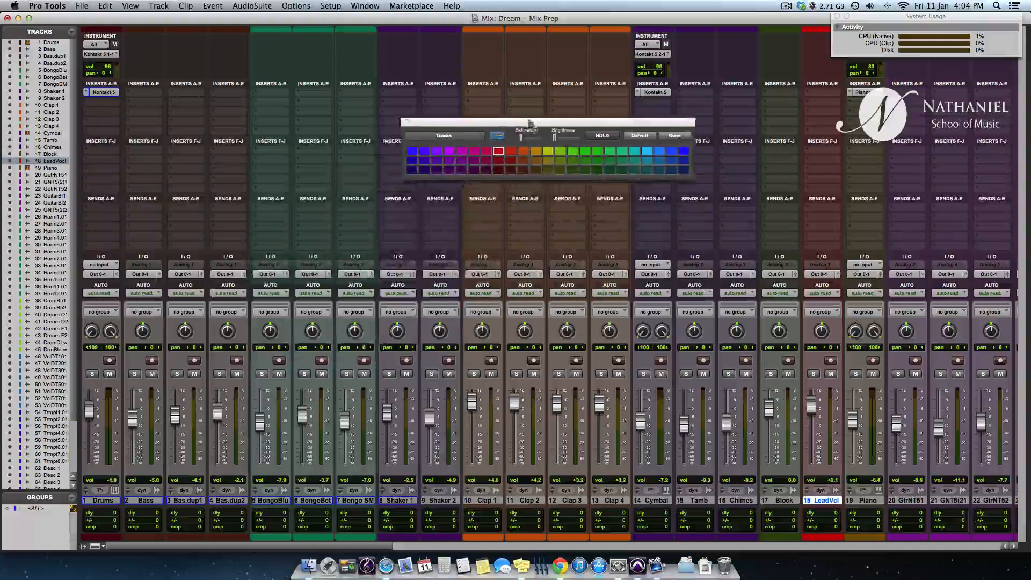
left_click(287, 502)
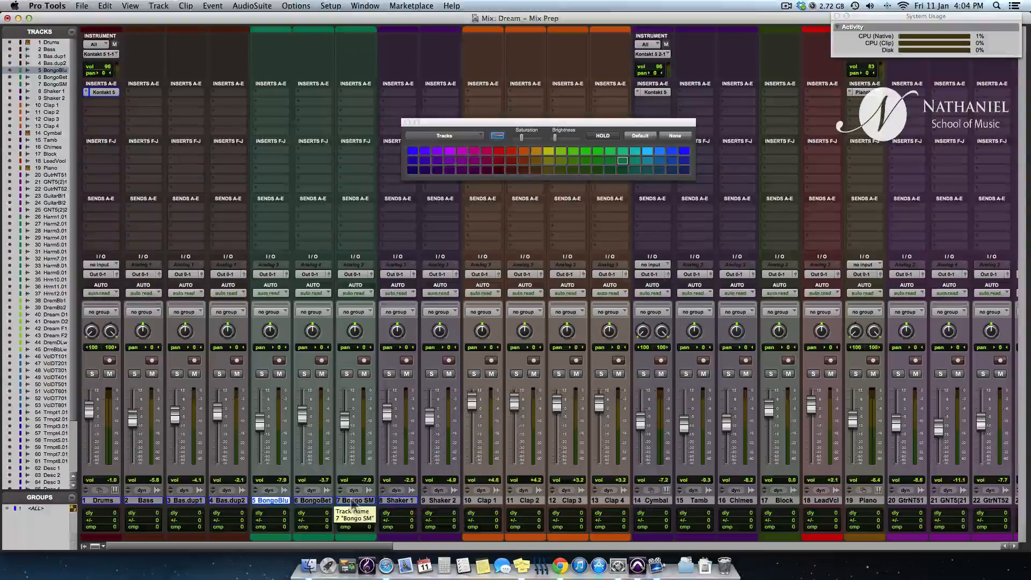
Step: Group the six guitar tracks (20 to 25) as Guitar and raise their linked faders, bringing GtrNT52 to -5.2 dB
scroll(352, 503, "right", 8)
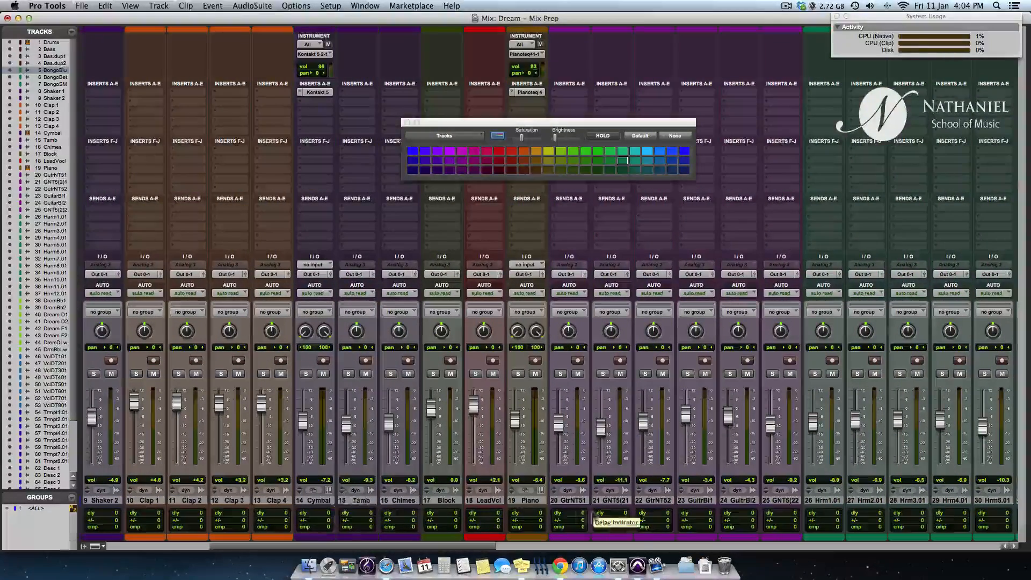
left_click(569, 501)
left_click(774, 500, "shift")
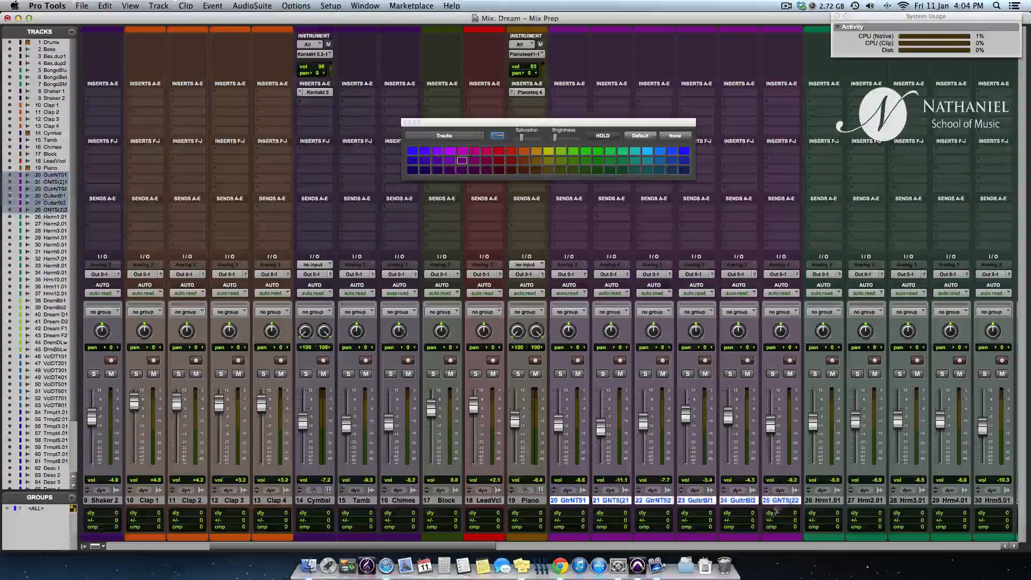
left_click(652, 501)
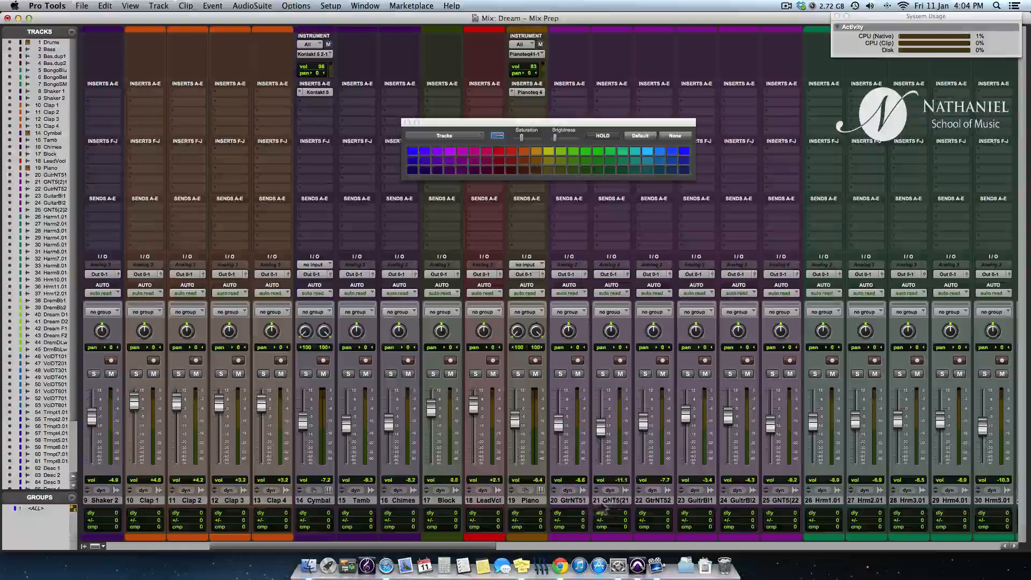
left_click(570, 501)
left_click(779, 501, "shift")
key("super+g")
type("Guitar")
key("Return")
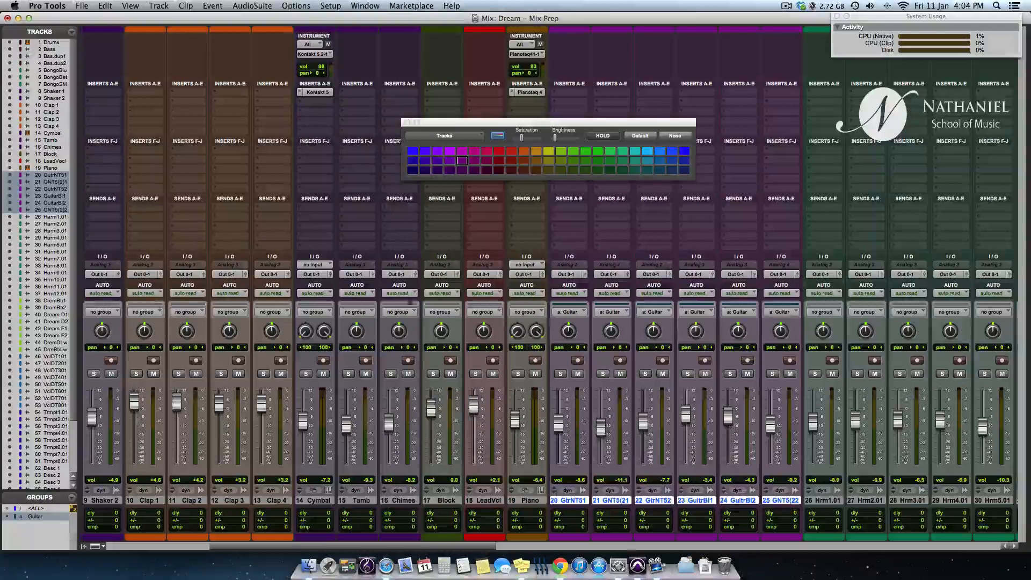
mouse_move(644, 425)
left_mouse_down()
mouse_move(645, 439)
mouse_move(645, 414)
mouse_move(646, 438)
mouse_move(648, 427)
left_mouse_up()
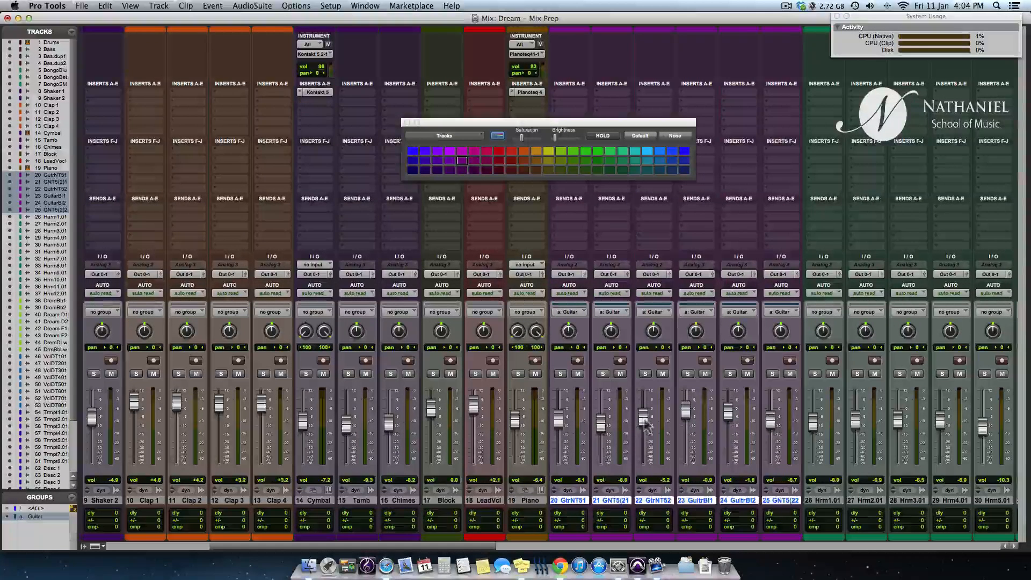
Step: Lower the linked guitar faders, bringing GtrNT52 to -7.7 dB, and delete the Guitar group
left_click_drag(648, 425, 647, 435)
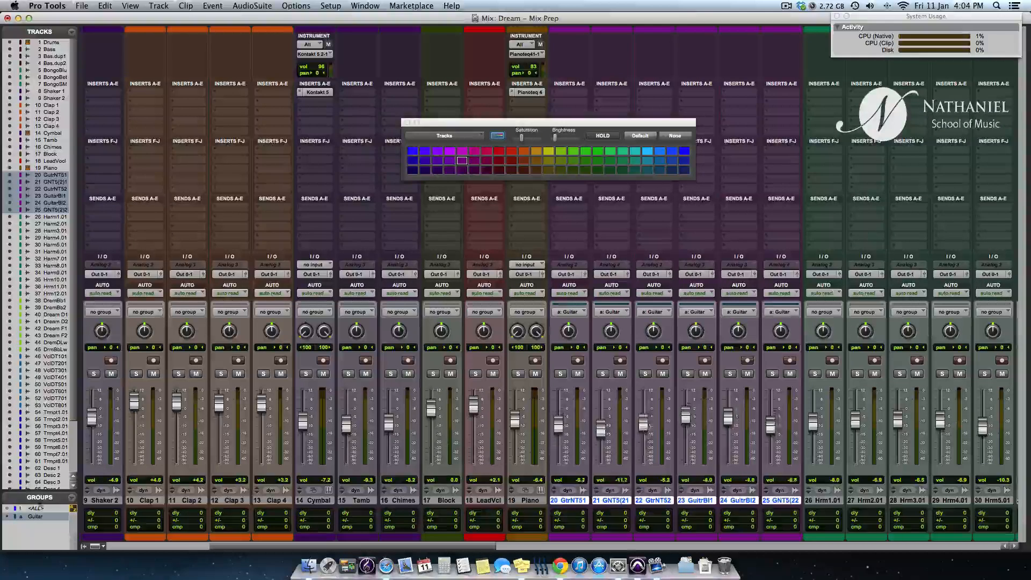
right_click(35, 516)
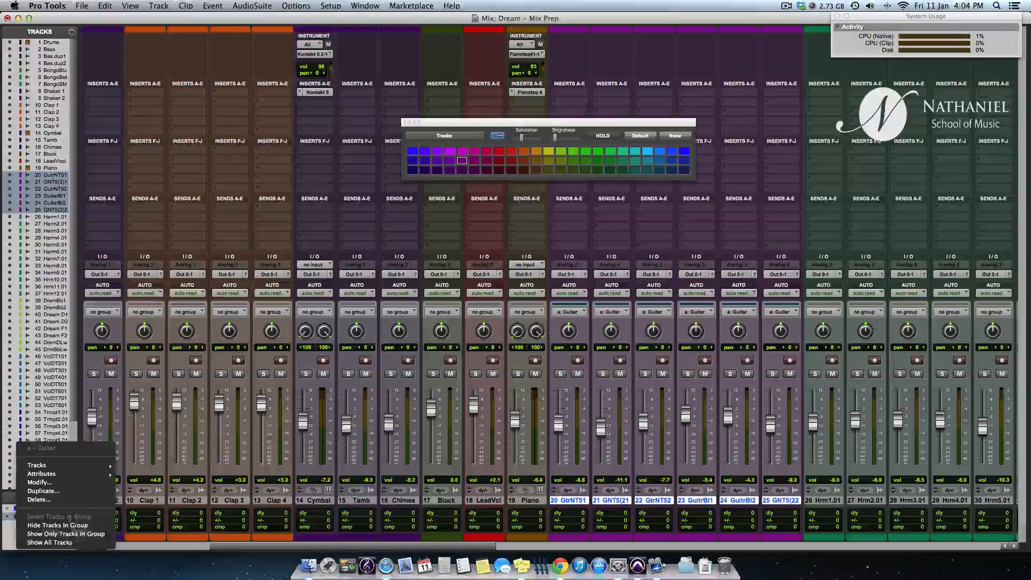
left_click(37, 514)
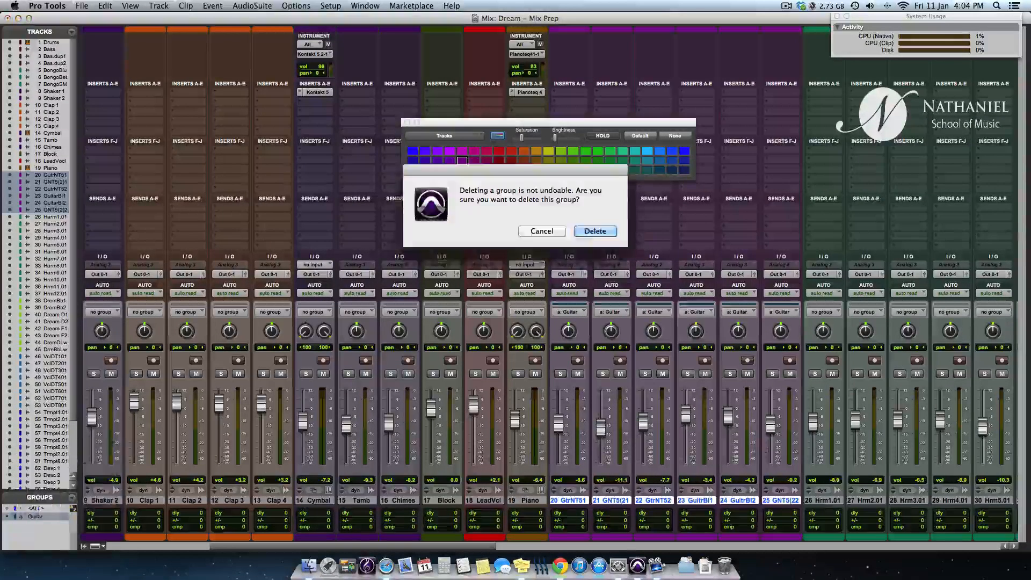
left_click(595, 231)
left_click(608, 501)
left_click(565, 500)
left_click(661, 500, "shift")
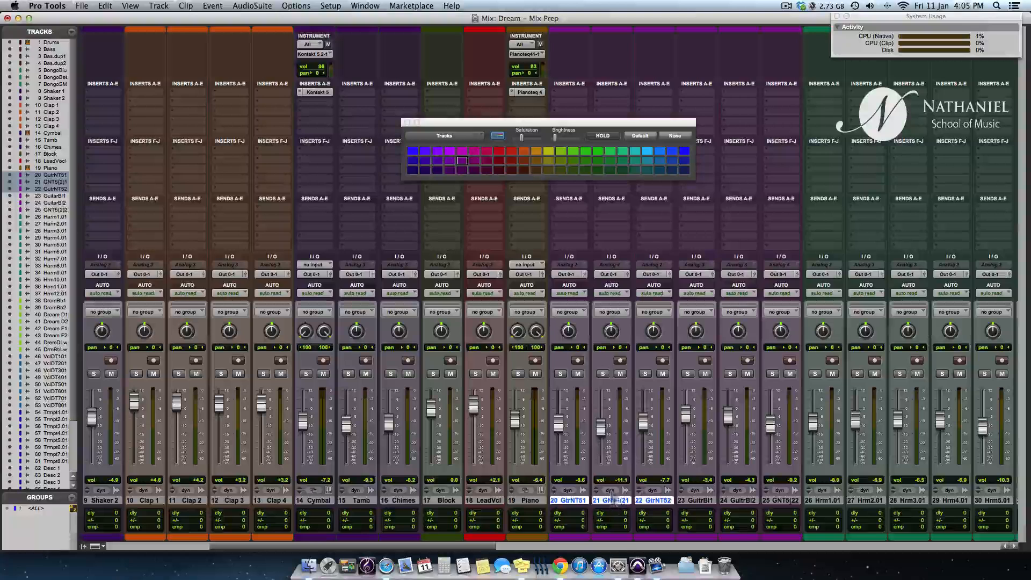
left_click(698, 500)
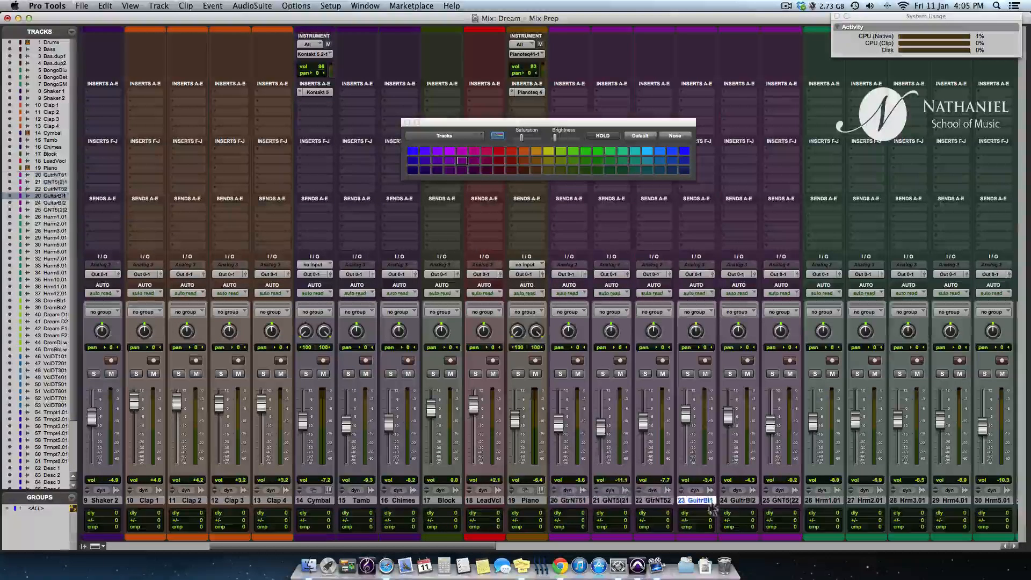
left_click(779, 500, "shift")
left_click(571, 502)
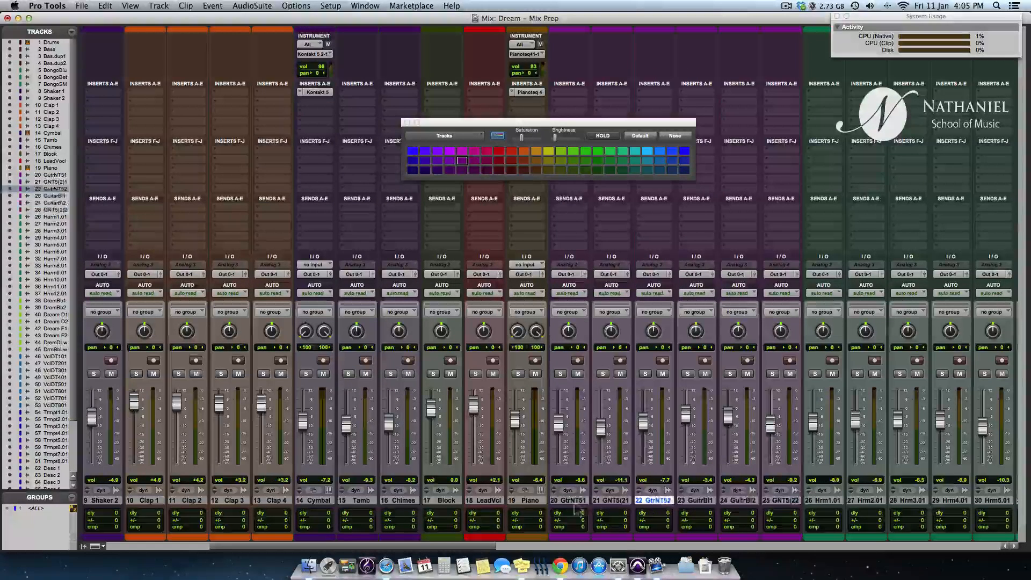
left_click(653, 500, "shift")
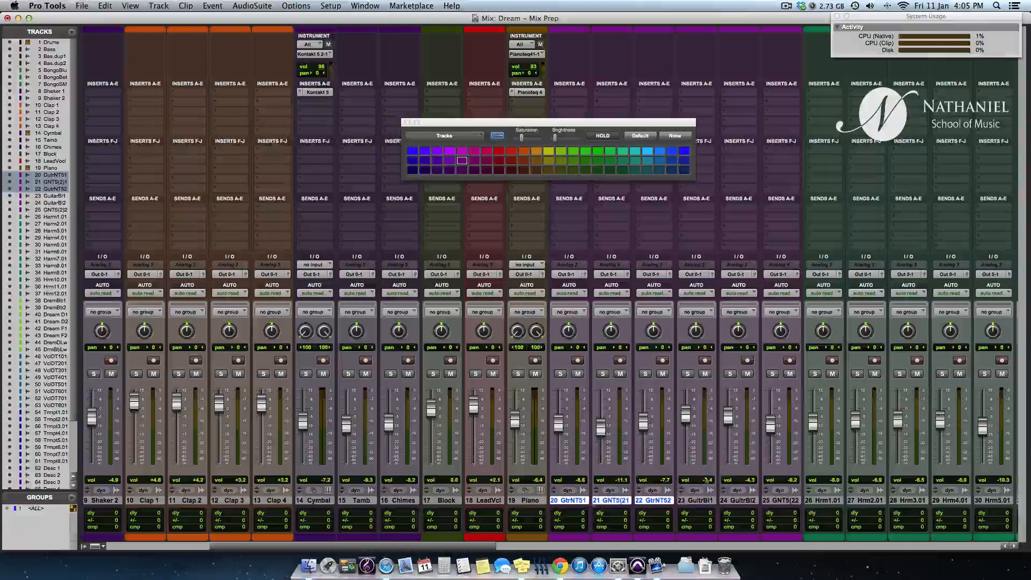
left_click(708, 500)
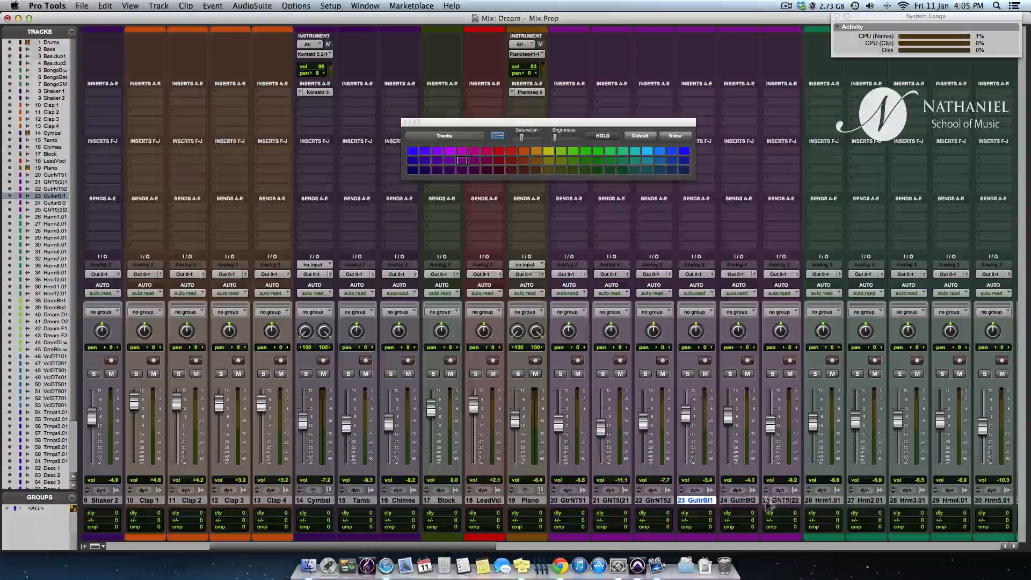
left_click(779, 500, "shift")
Step: Group the three Guitar NT5 tracks (20 to 22) under the name Guitar 1
left_click(647, 500)
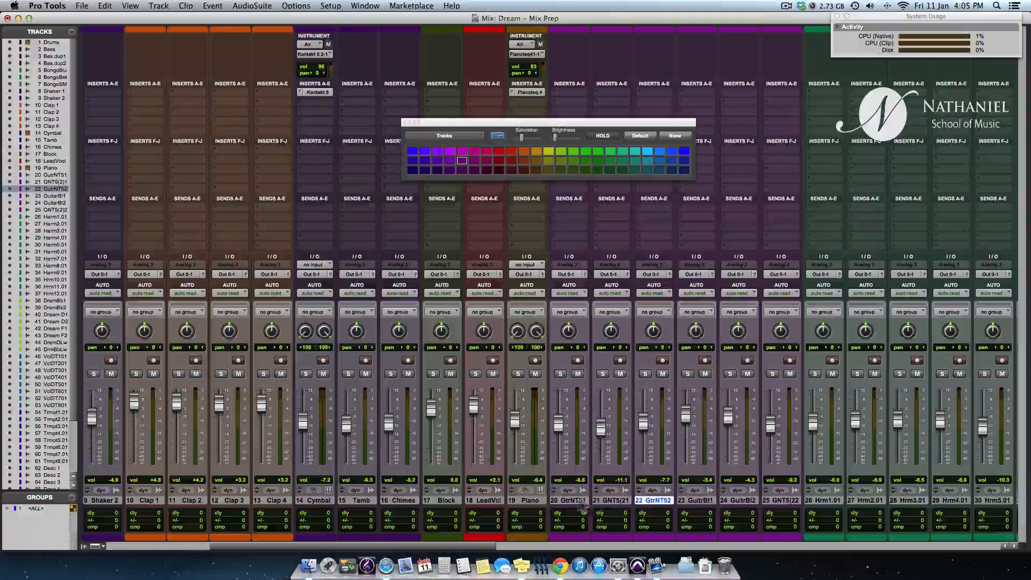
left_click(573, 501, "shift")
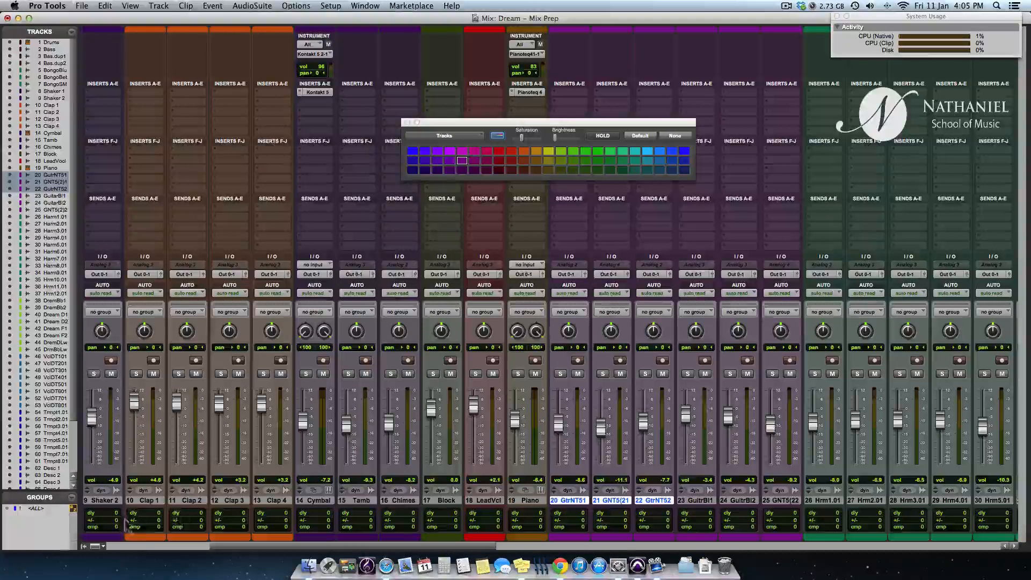
key("super+g")
type("Guitar 1")
key("Return")
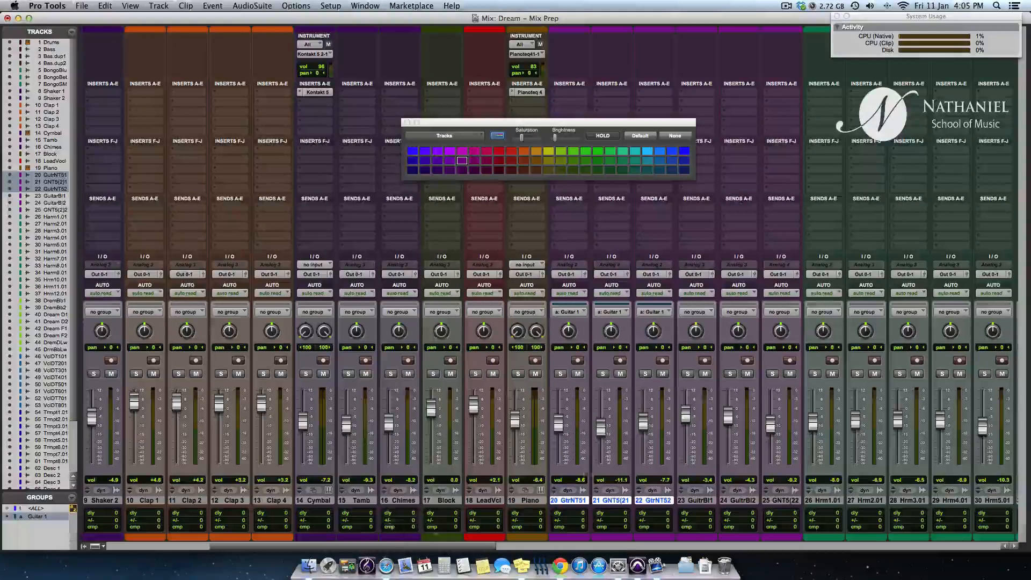
Step: Group the other three guitar tracks (23 to 25) under the name Guitar 2
left_click(693, 500)
left_click(787, 501, "shift")
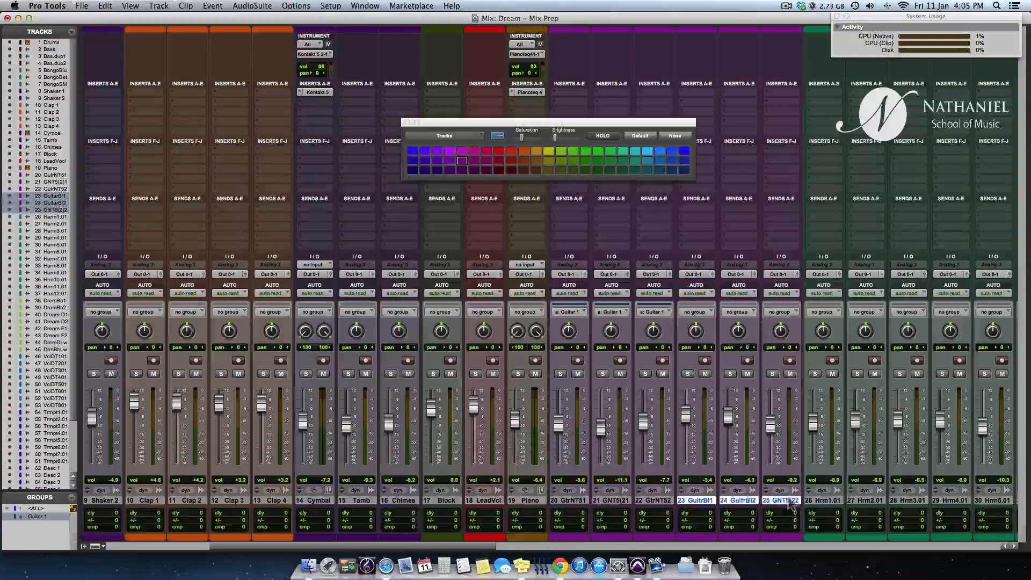
key("super+g")
type("Guitar 2")
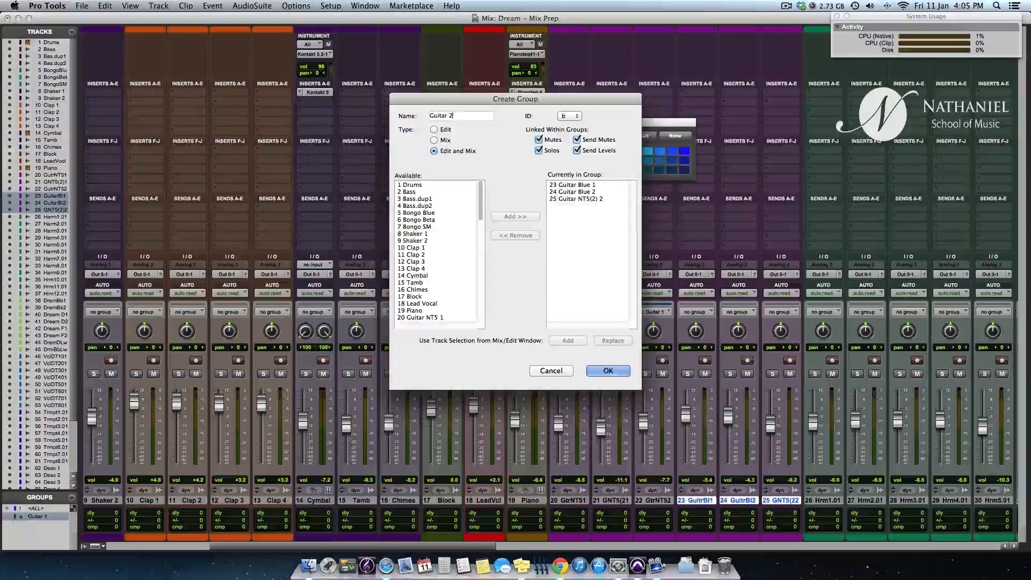
key("Return")
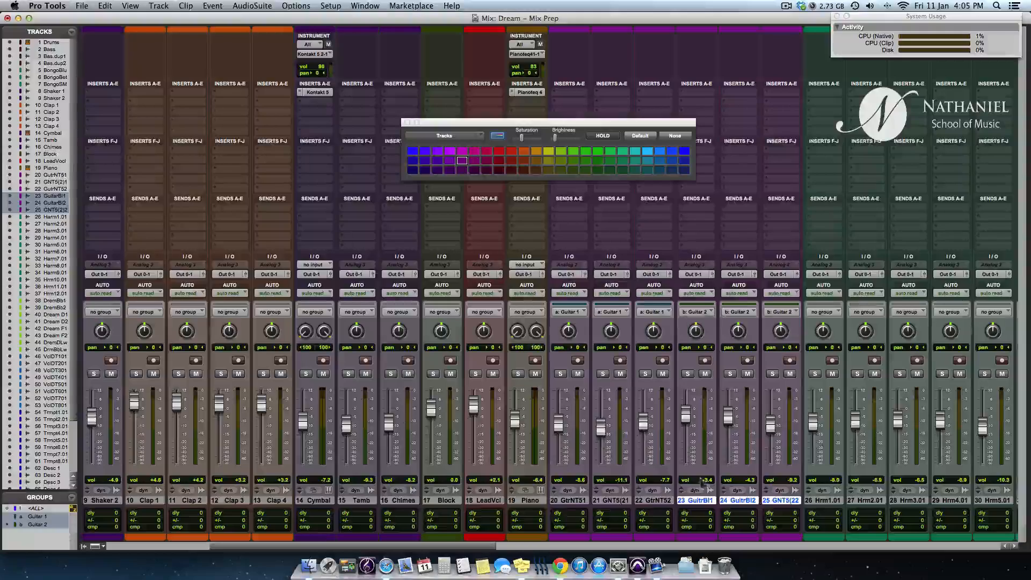
Step: Group the twelve green harmony tracks (26 to 37) under the name Harmony
left_click(824, 501)
scroll(824, 505, "right", 5)
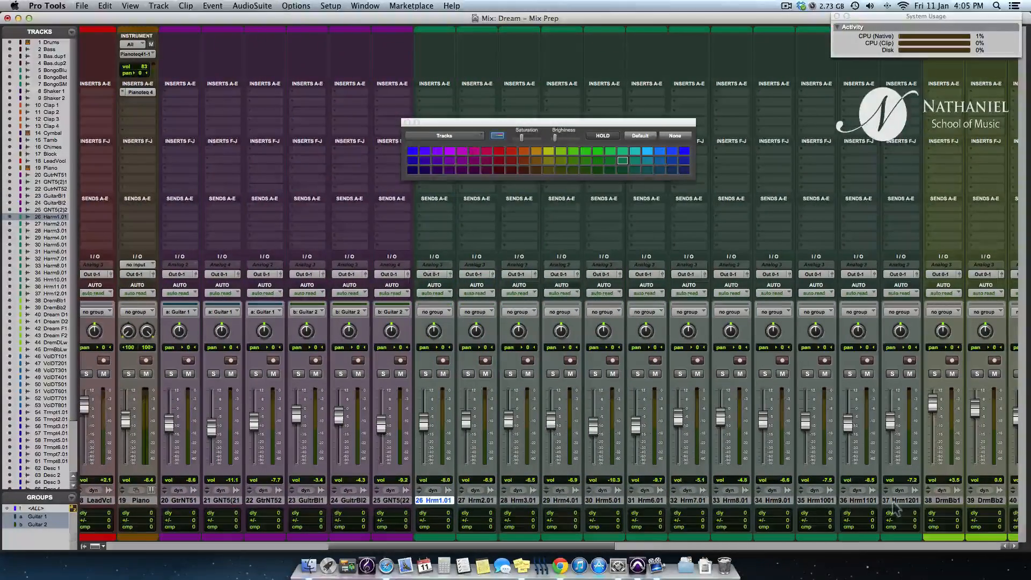
left_click(899, 501, "shift")
scroll(901, 502, "right", 7)
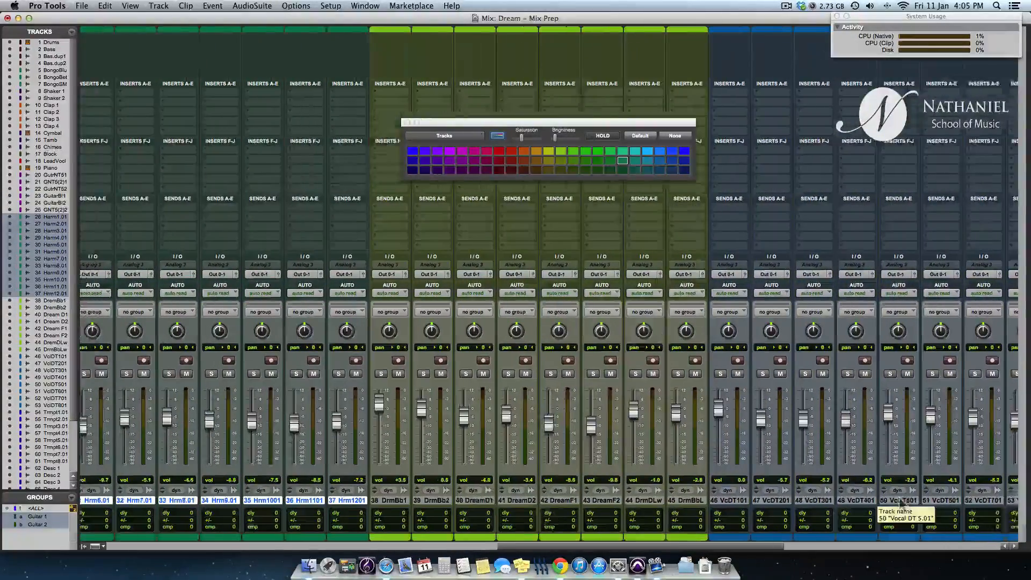
scroll(696, 506, "left", 6)
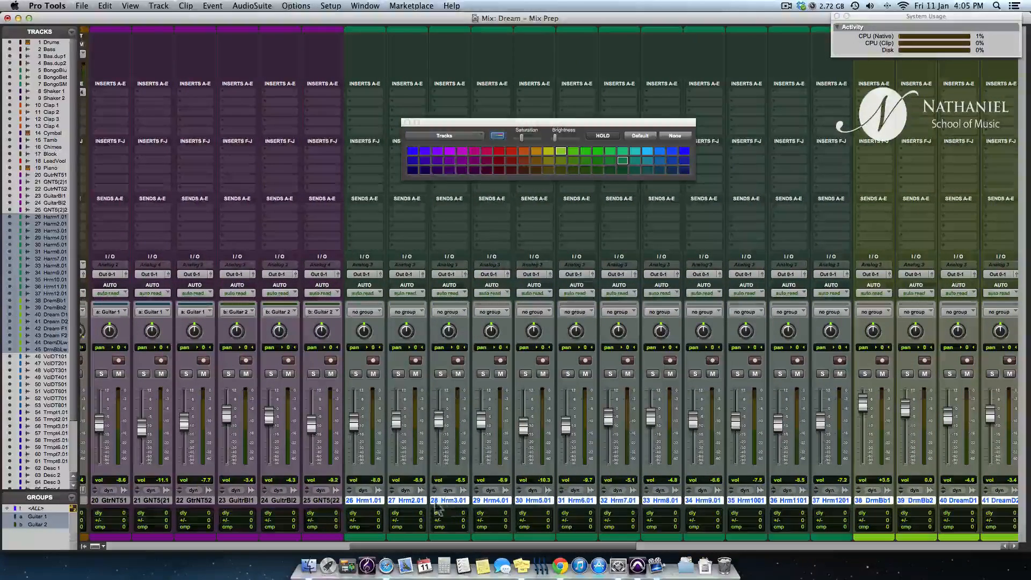
key("super+g")
type("Harmony")
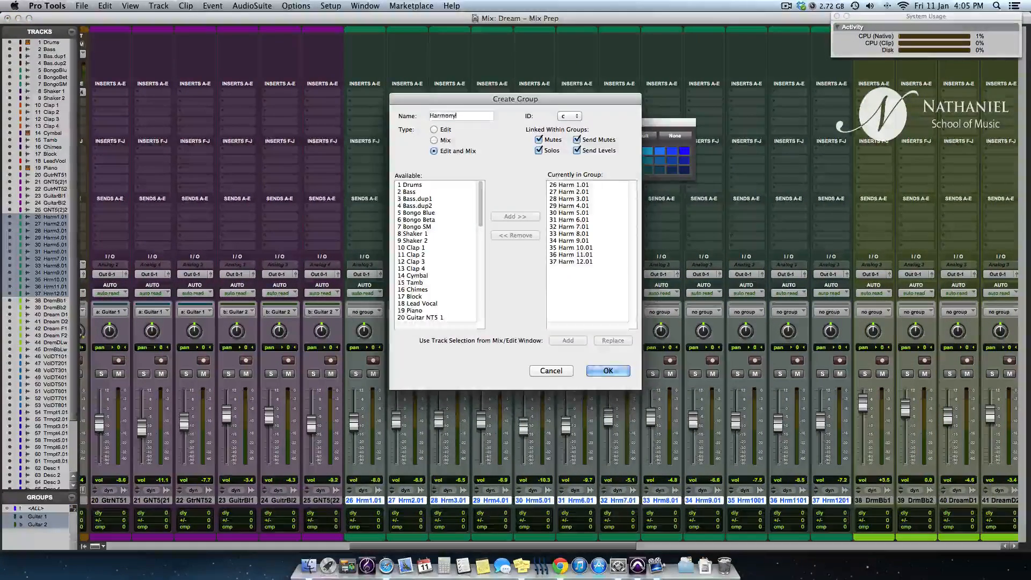
key("Return")
Step: Group the eight lime-colored Dream tracks (38 to 45) under the name Dream
scroll(656, 461, "right", 2)
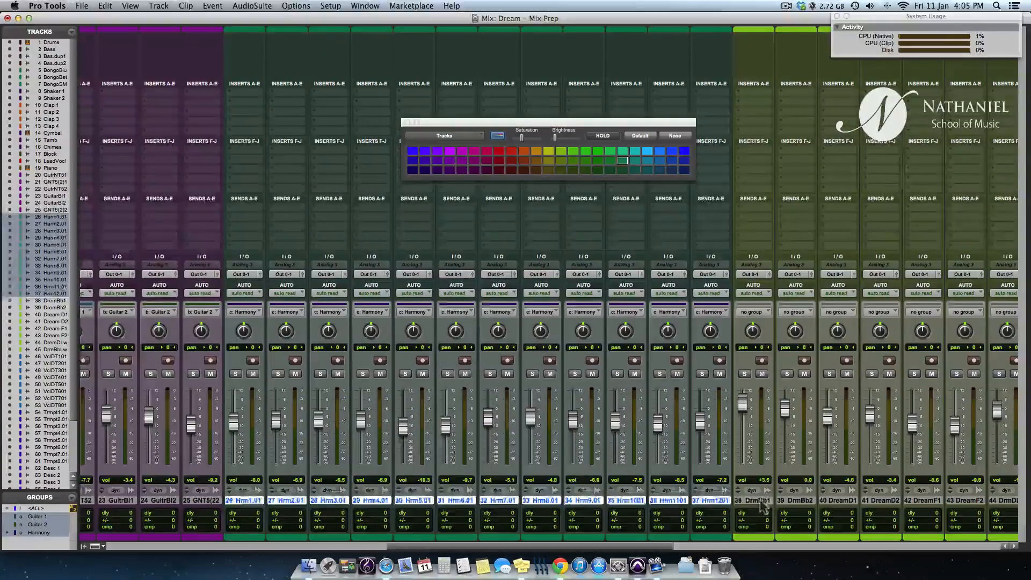
left_click(761, 502)
scroll(760, 503, "right", 6)
left_click(704, 502, "shift")
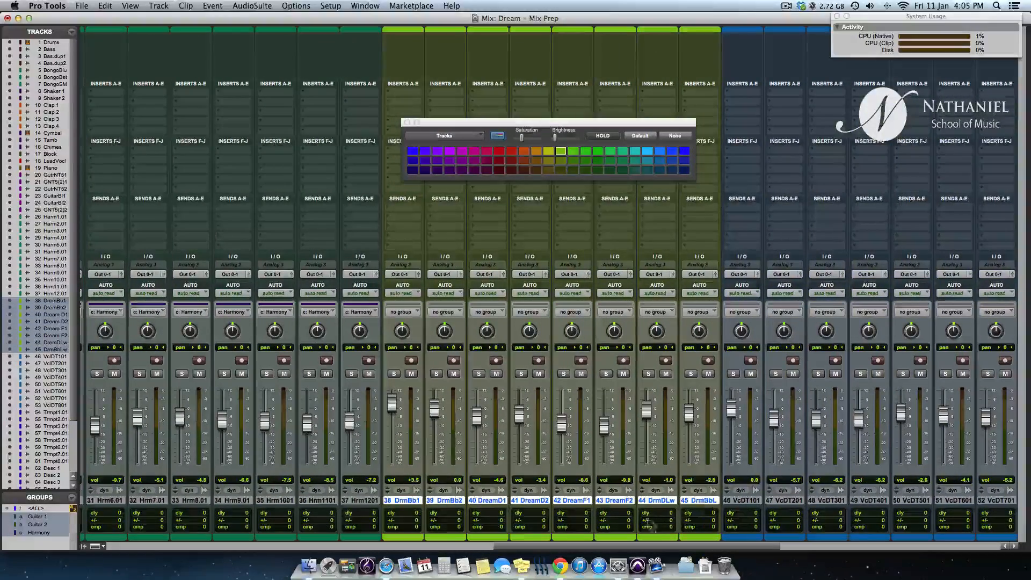
key("super+g")
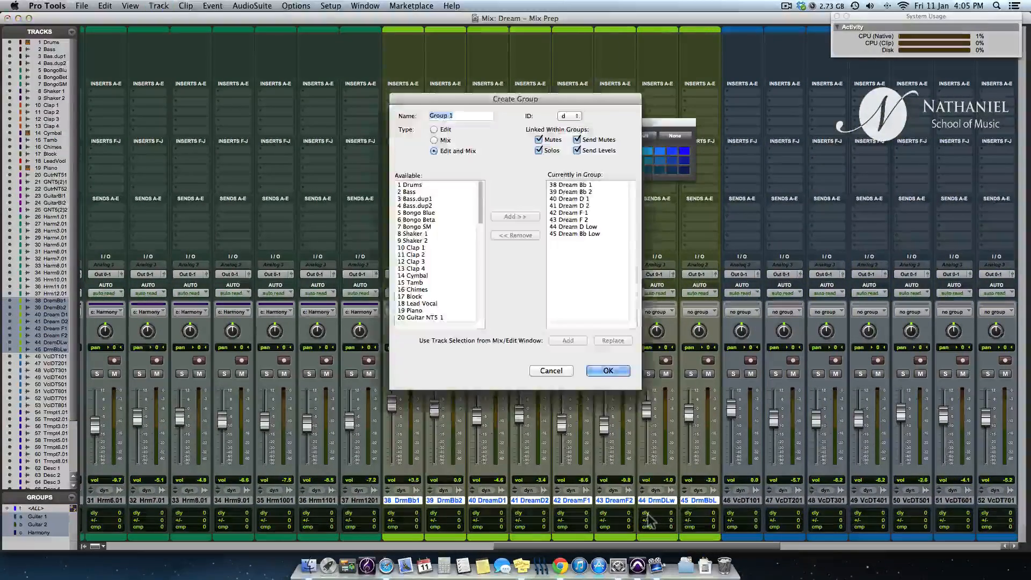
type("Dream")
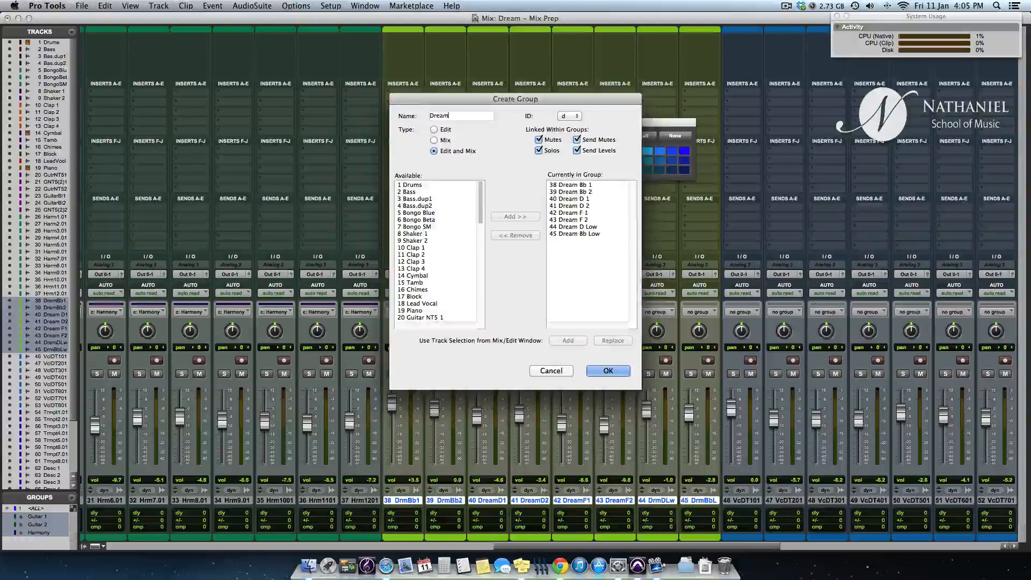
key("Return")
Step: Group the eight blue Vocal DT tracks (46 to 53) under the name Vocal DT
scroll(688, 513, "right", 4)
left_click(566, 502)
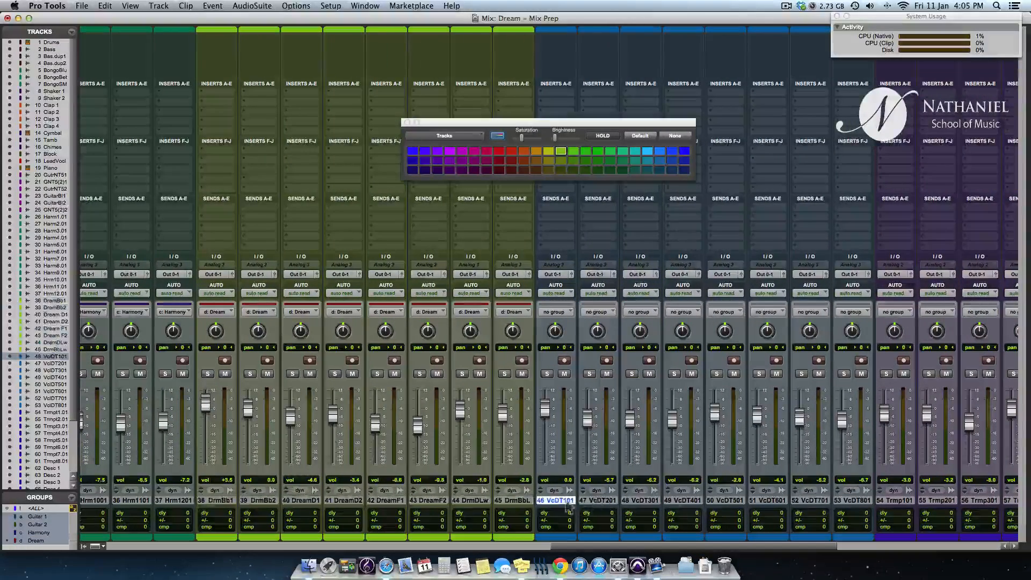
left_click(852, 500, "shift")
key("super+g")
type("Vocalt DT")
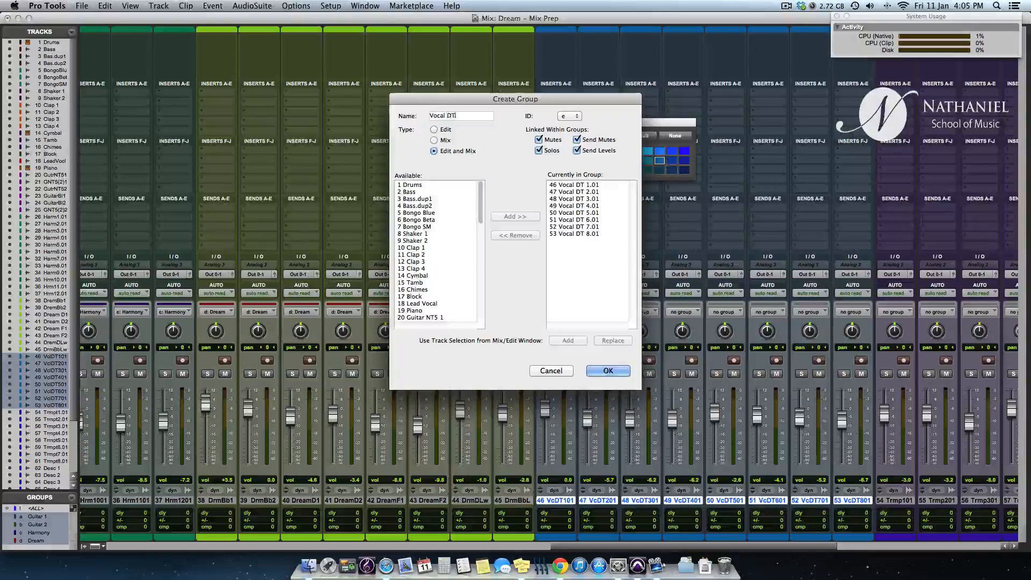
key("Return")
Step: Group the eight trumpet tracks (54 to 61) under the name Trumpet
scroll(903, 484, "right", 10)
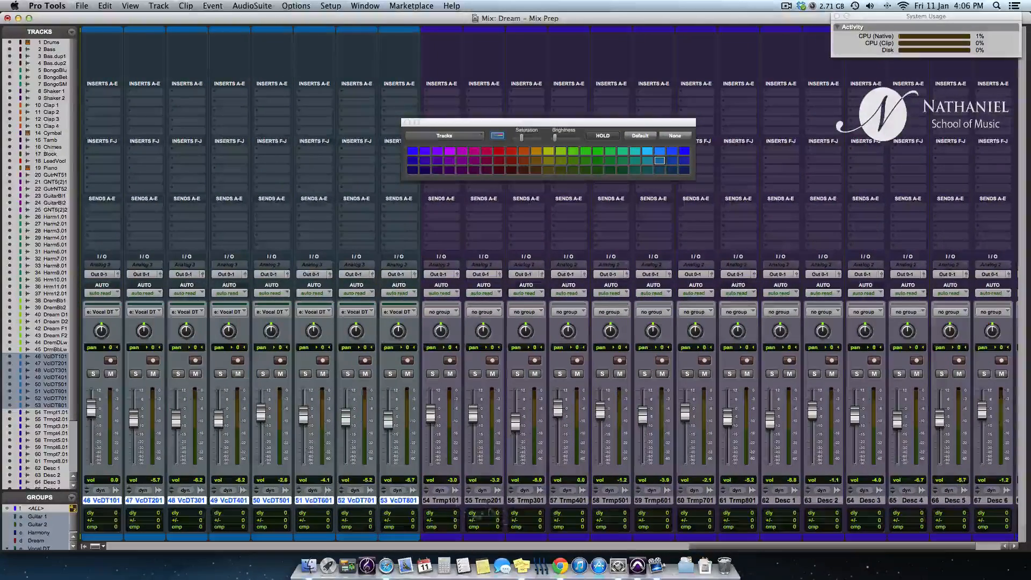
left_click(442, 500)
scroll(591, 505, "right", 2)
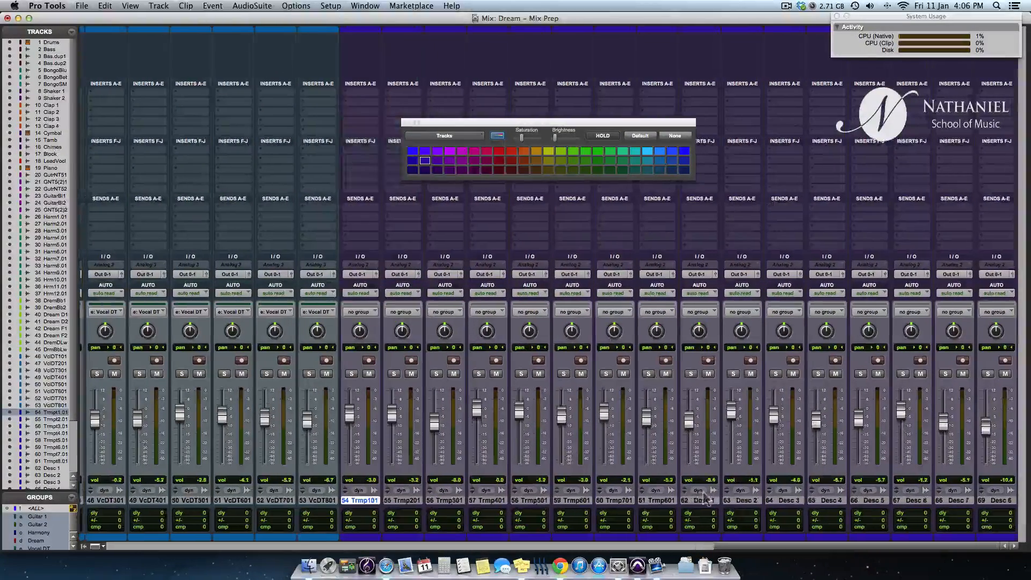
left_click(659, 500, "shift")
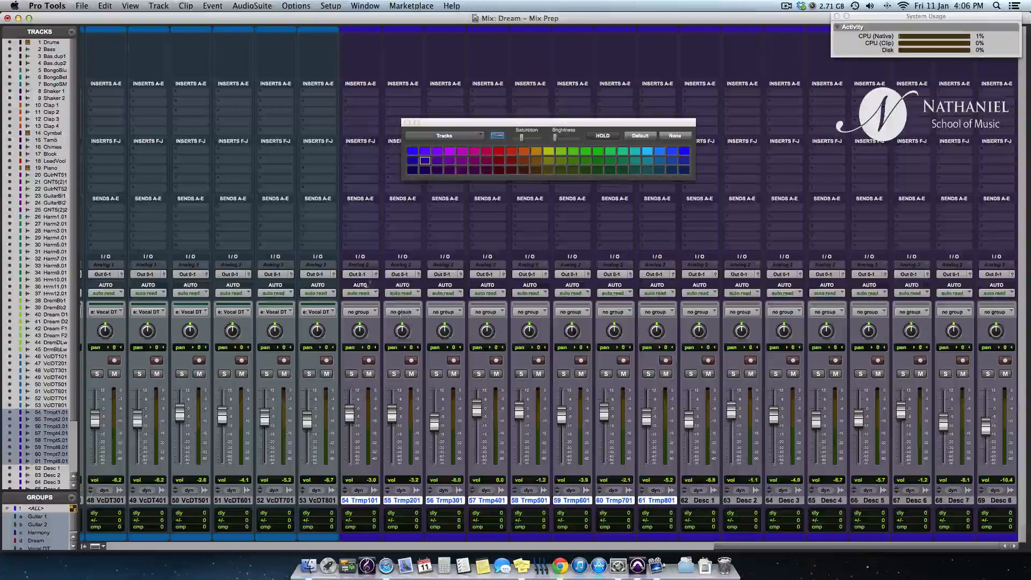
key("super+g")
type("t")
key("BackSpace")
key("BackSpace")
key("BackSpace")
key("BackSpace")
type("ru")
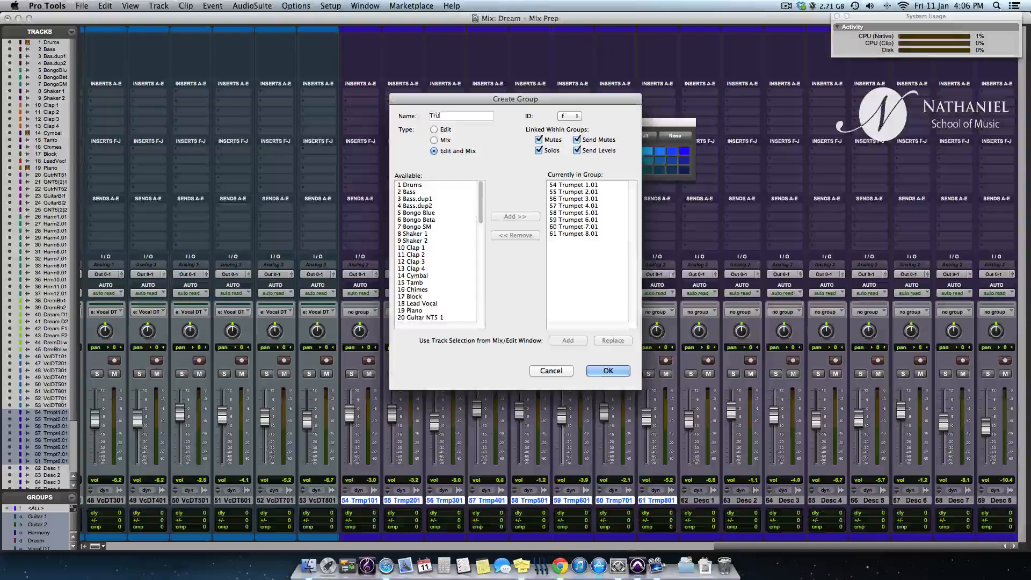
key("Return")
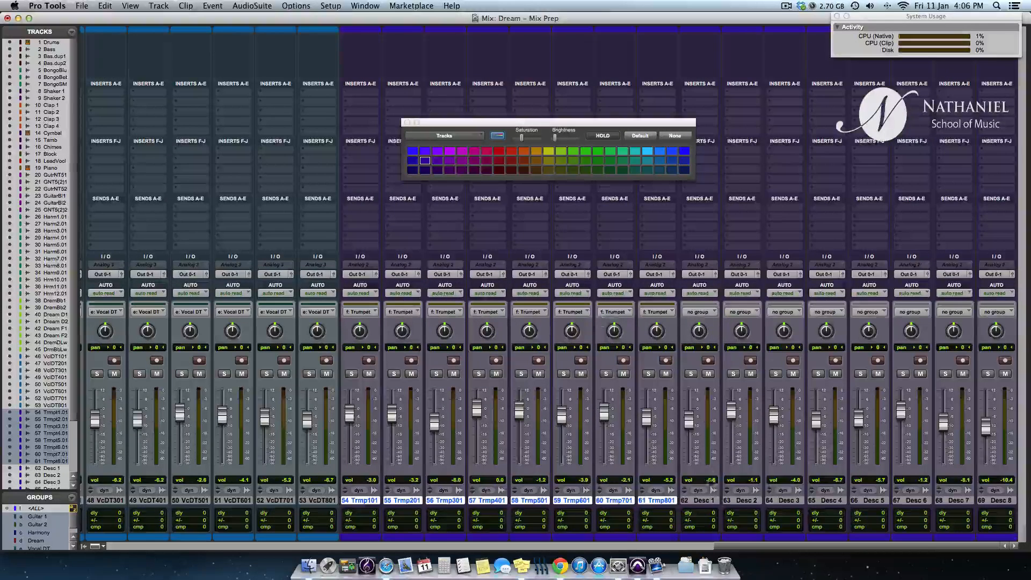
Step: Group the eight Desc tracks (62 to 69) under the name Descant
left_click(711, 503)
left_click(998, 501, "shift")
key("super+g")
type("Descant")
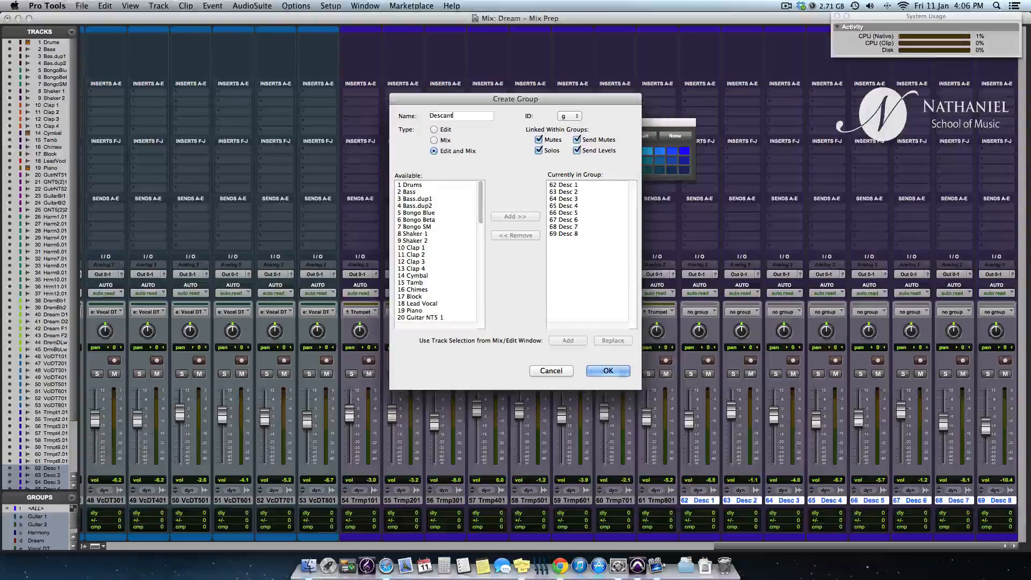
key("Return")
Step: Return to the start of the mixer and group Bas.dup1 and Bas.dup2 (3 and 4) under the name Bass
left_click_drag(788, 545, 178, 544)
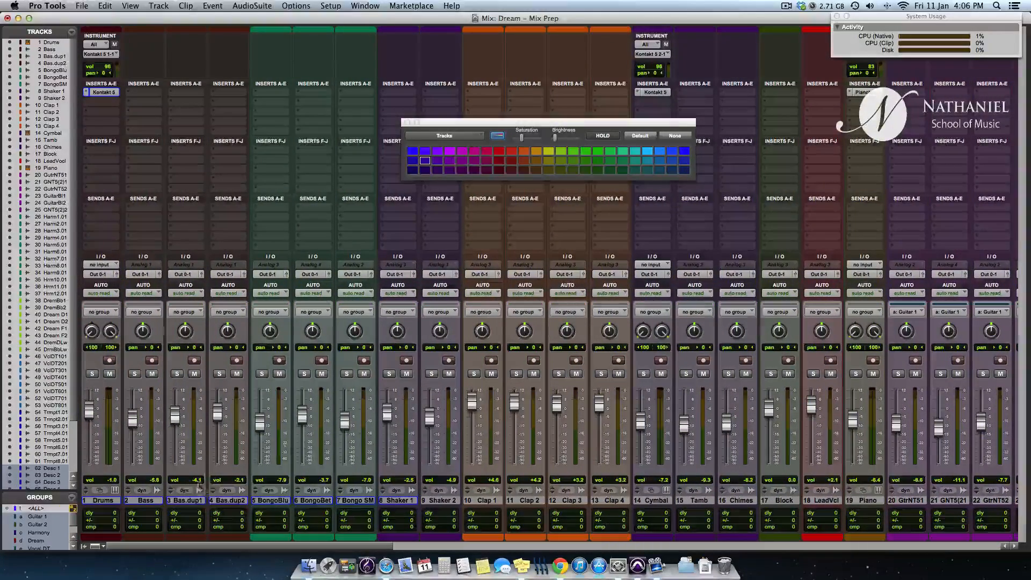
left_click(187, 501)
left_click(222, 500, "shift")
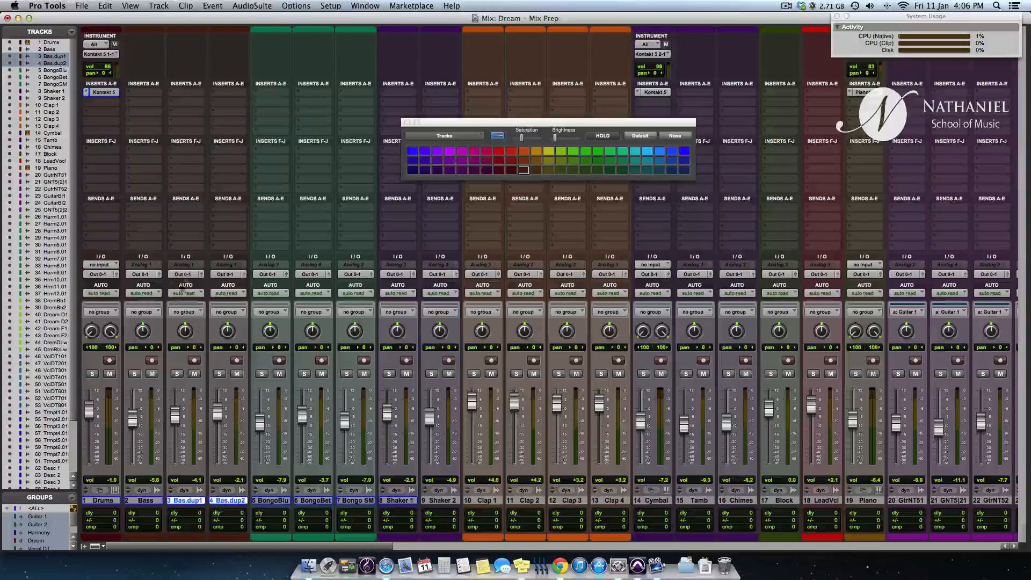
key("super+g")
type("Bass")
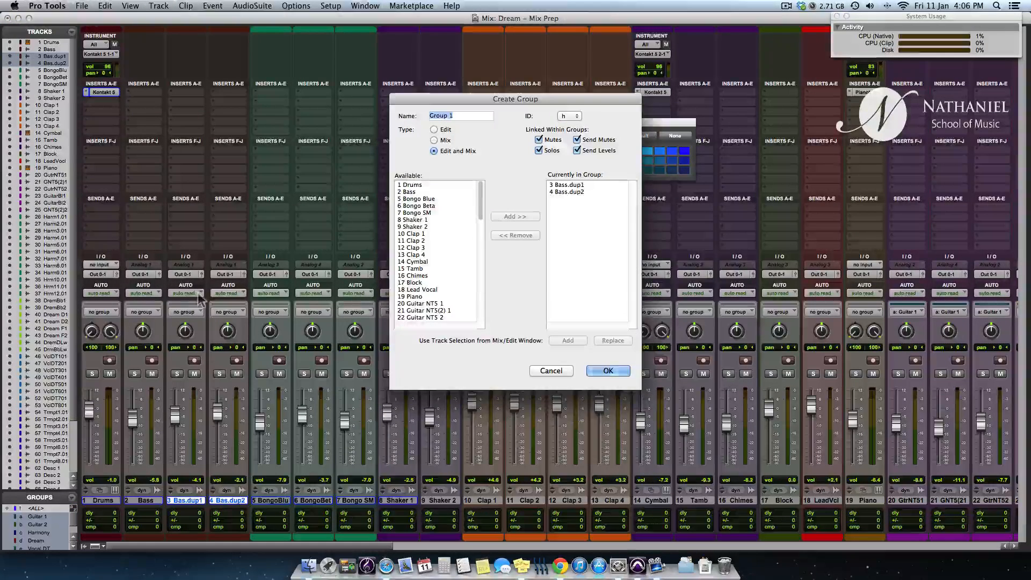
key("Return")
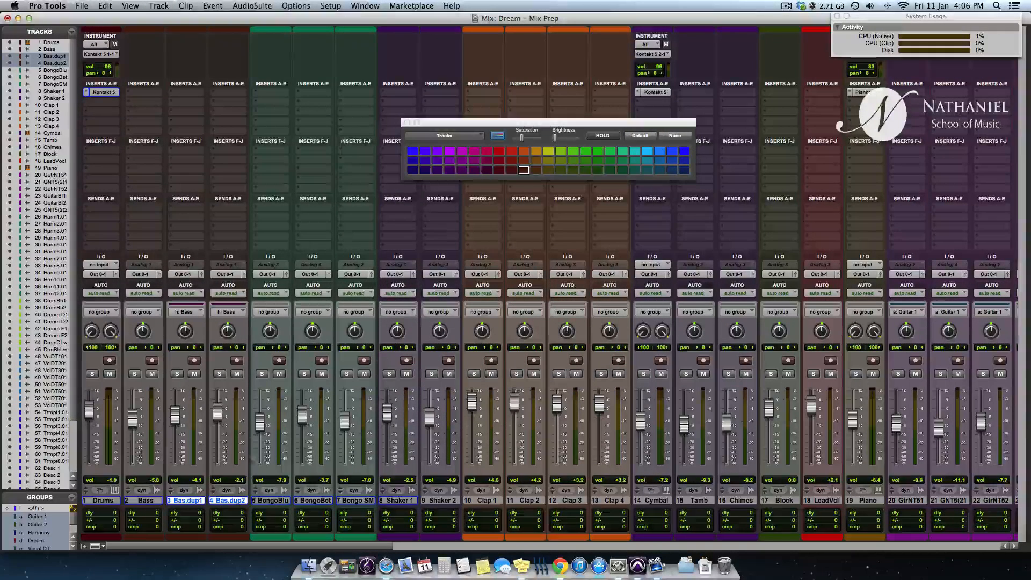
Step: Group the three bongo tracks (5 to 7) under the name Bongos
left_click(272, 501)
left_click(359, 500, "shift")
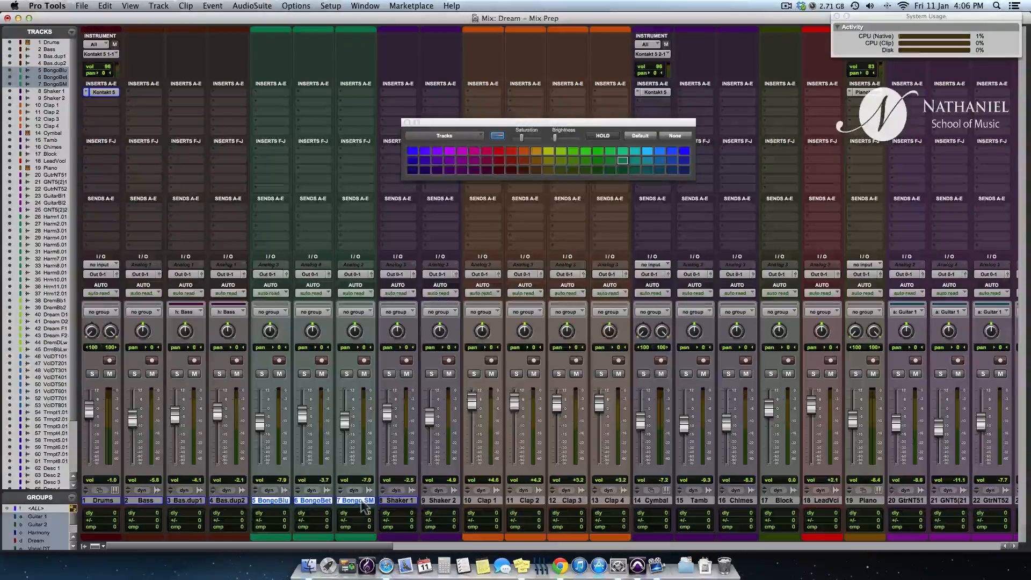
key("super+g")
type("Bongos")
key("Return")
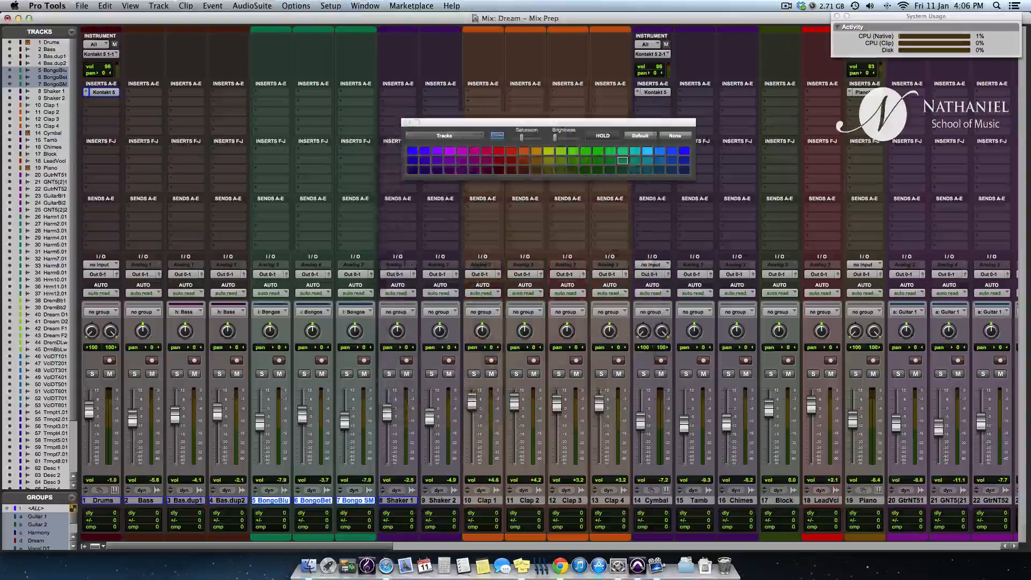
Step: Group Shaker 1 and Shaker 2 (tracks 8 and 9) under the name Shakers
left_click(397, 500)
left_click(446, 501, "shift")
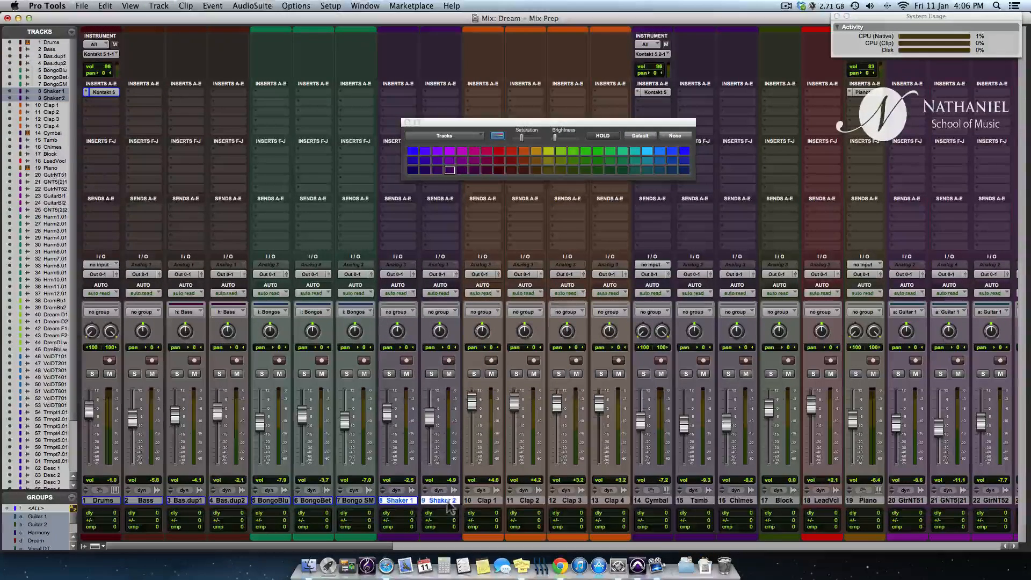
key("super+g")
type("Shakers")
key("Return")
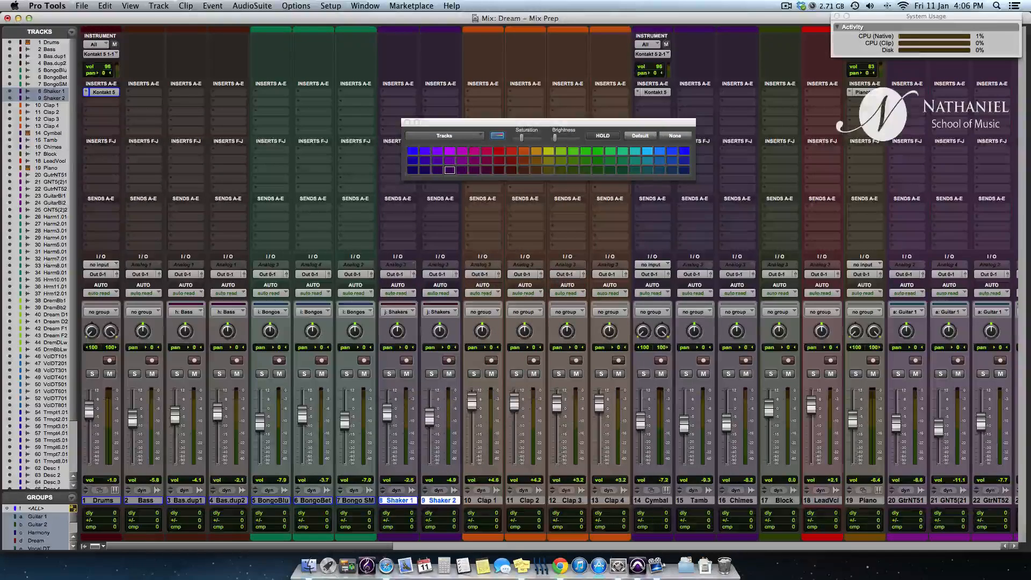
Step: Group the four clap tracks (10 to 13) under the name Claps
left_click(484, 500)
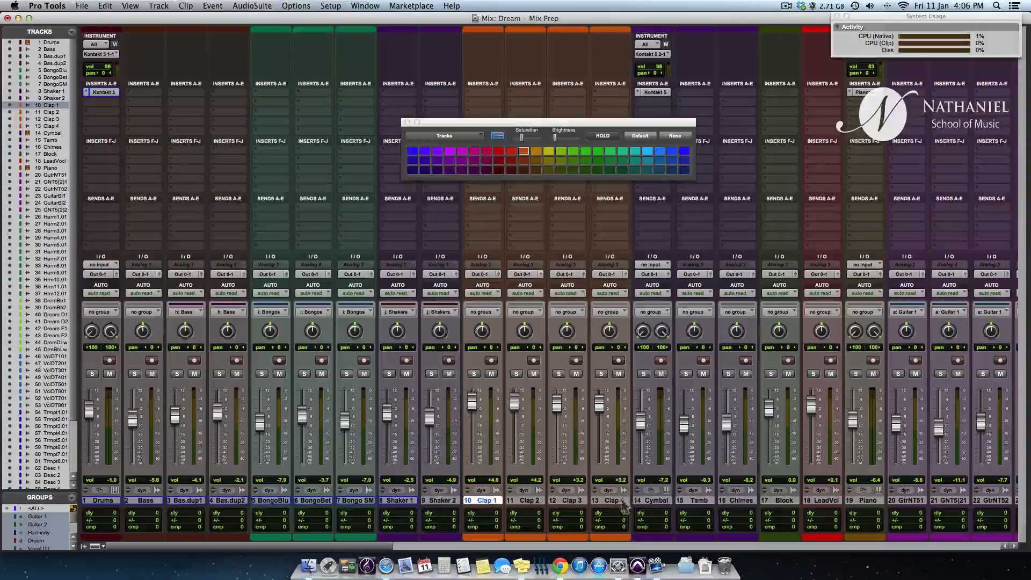
left_click(617, 501, "shift")
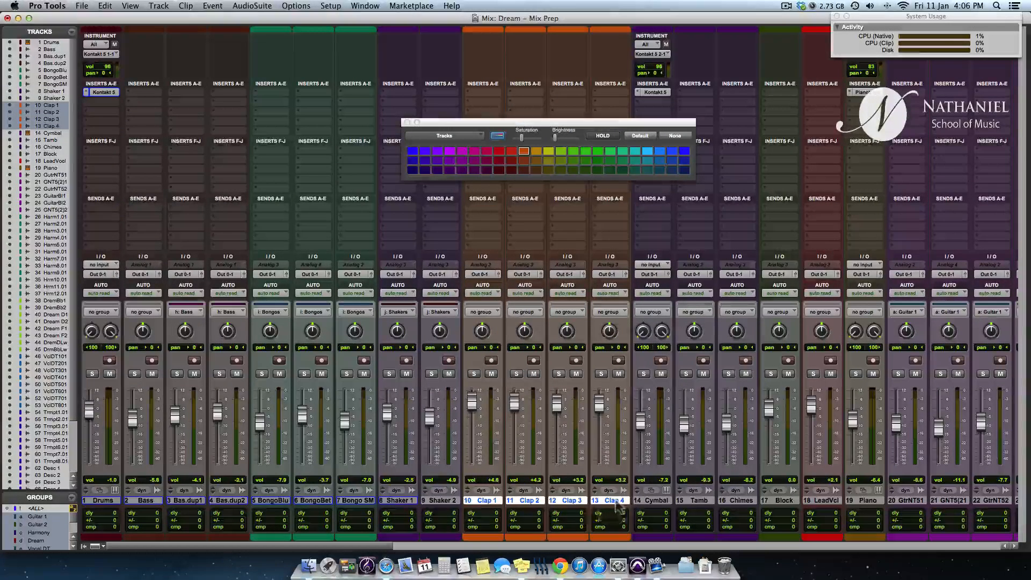
key("super+g")
type("Claps")
key("Return")
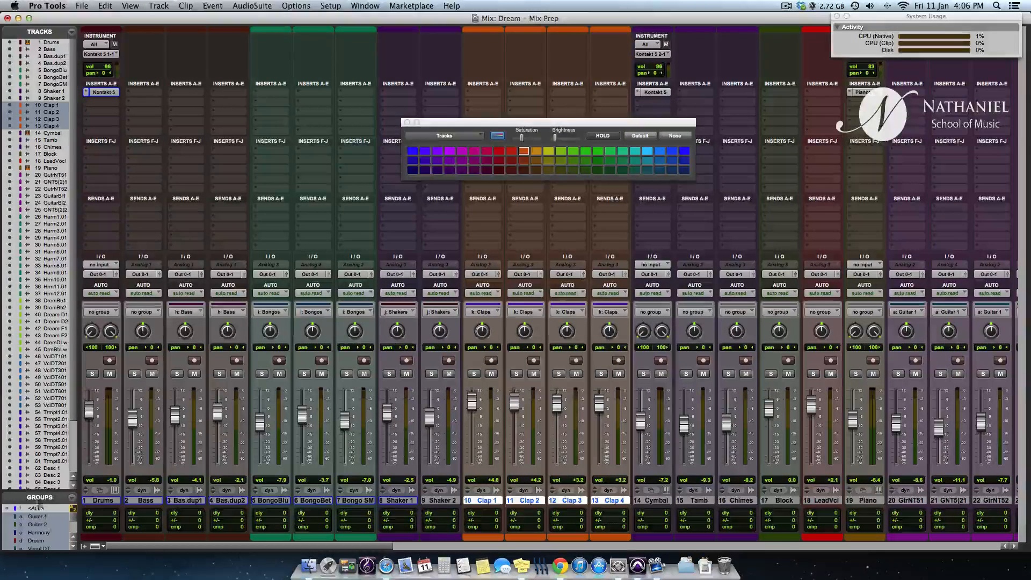
Step: Enlarge the group list to show all groups, and lower the Claps faders together, bringing Clap 1 to +2.5 dB
left_click_drag(40, 490, 45, 373)
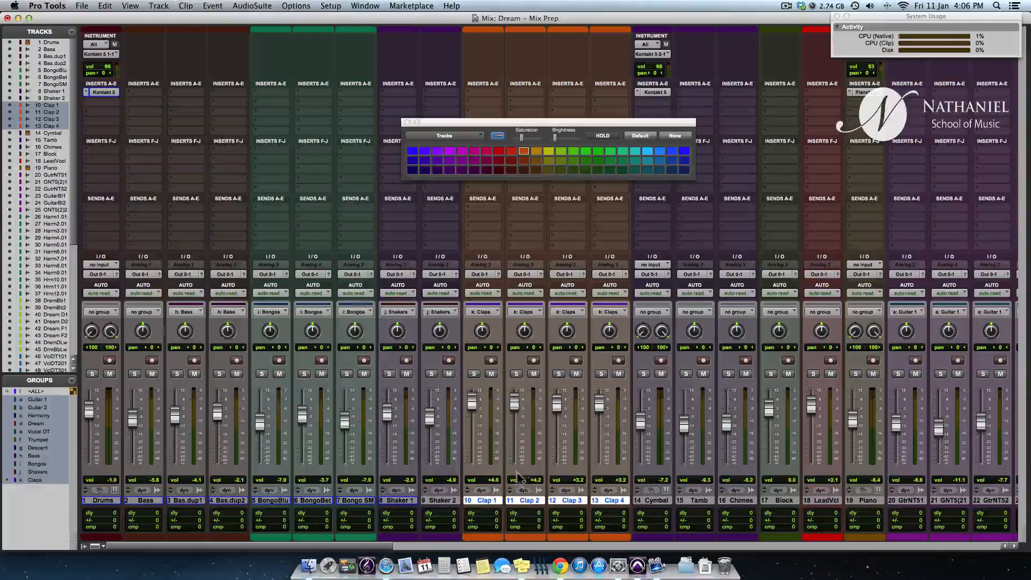
mouse_move(475, 406)
left_mouse_down()
mouse_move(484, 412)
mouse_move(475, 410)
left_mouse_up()
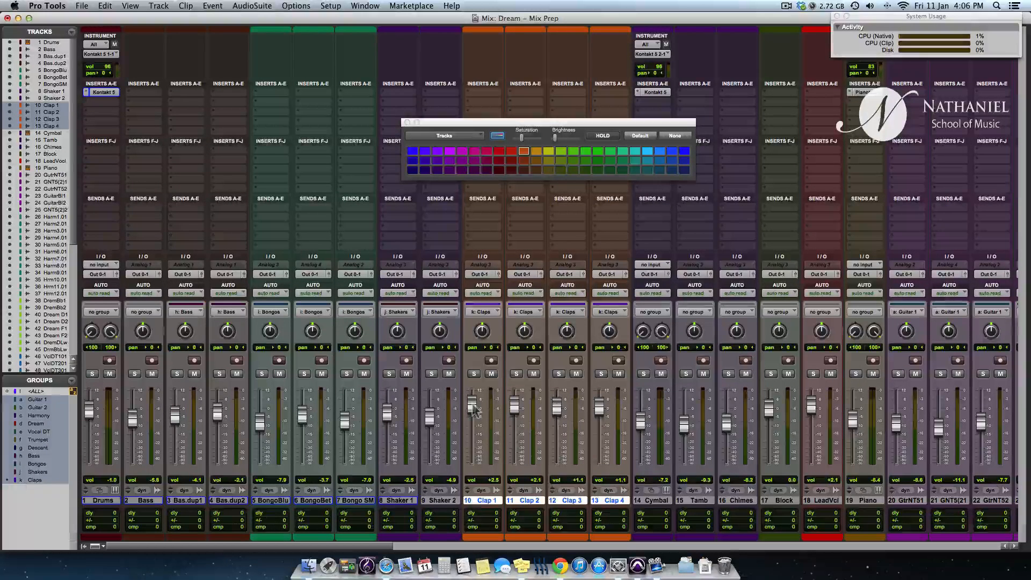
Step: Test the Claps group by toggling Clap 1's solo and mute on and off, and nudging and resetting its pan
left_click(475, 374)
left_click(475, 374)
left_click(475, 375)
left_click(475, 375)
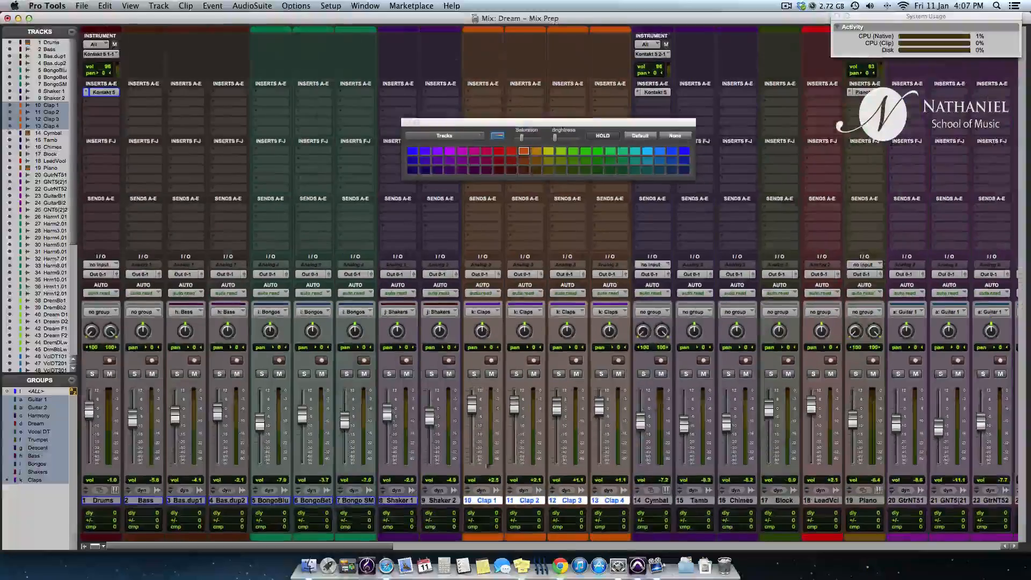
left_click(473, 374)
left_click(474, 375)
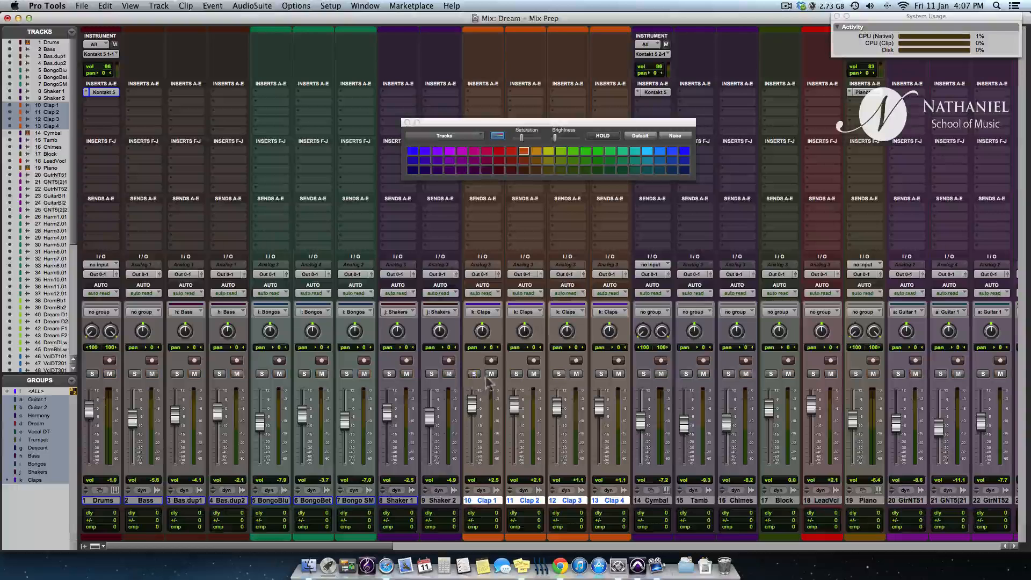
left_click(492, 375)
left_click(492, 375)
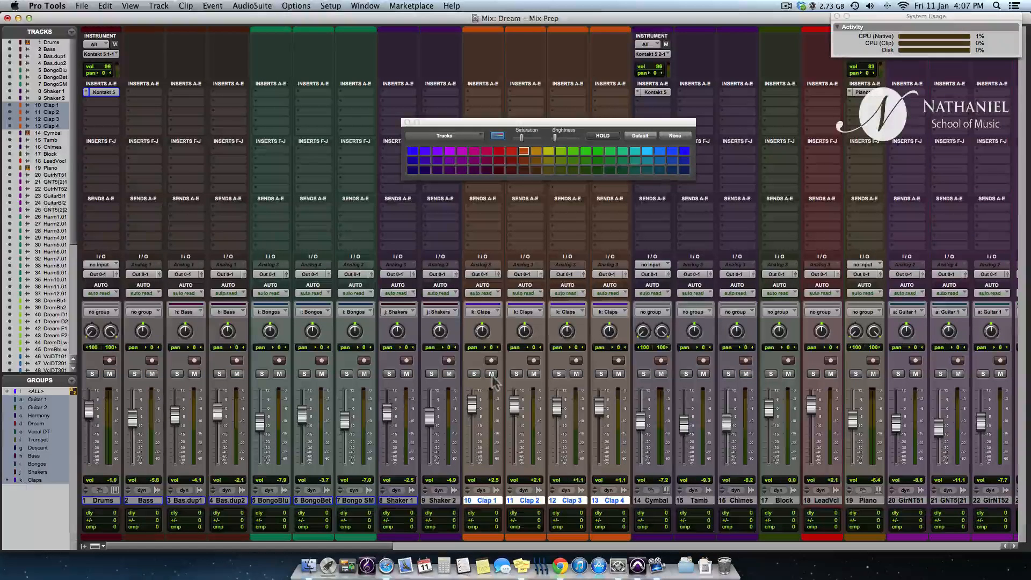
mouse_move(488, 334)
left_mouse_down()
mouse_move(474, 348)
mouse_move(483, 331)
left_mouse_up()
left_click(482, 329, "alt")
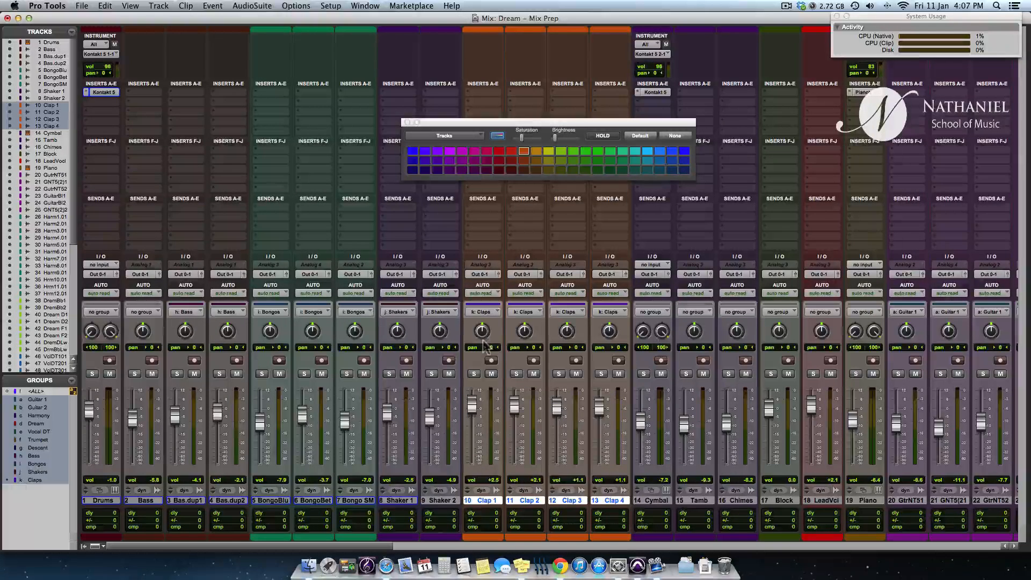
Step: Test solo on other groups along the mixer, including Shakers and Harmony, switching it on and off
left_click(431, 374)
left_click(432, 374)
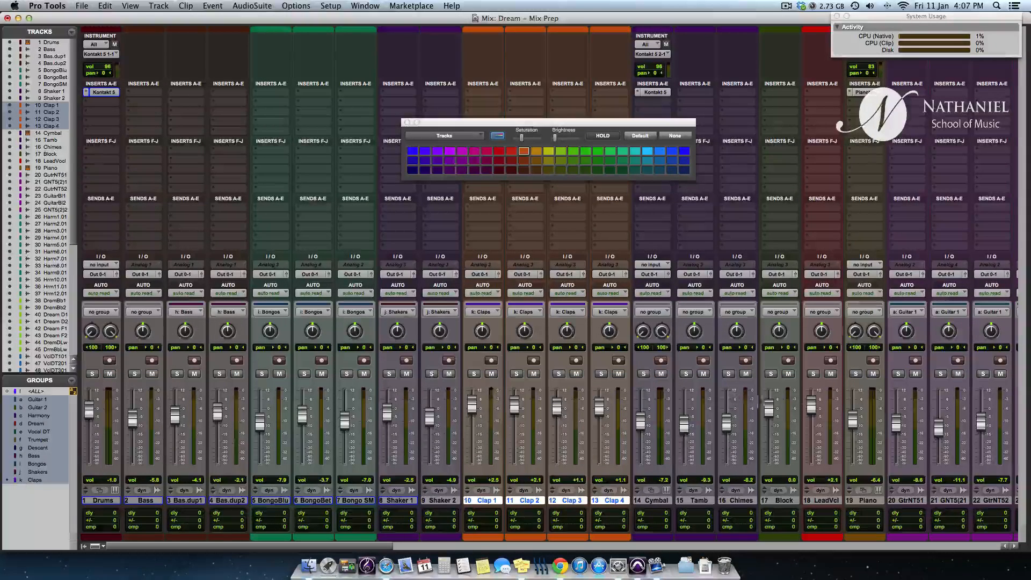
scroll(924, 403, "right", 5)
left_click(666, 374)
left_click(666, 373)
left_click(794, 373)
left_click(794, 374)
scroll(888, 382, "right", 2)
scroll(887, 382, "right", 6)
left_click(563, 374)
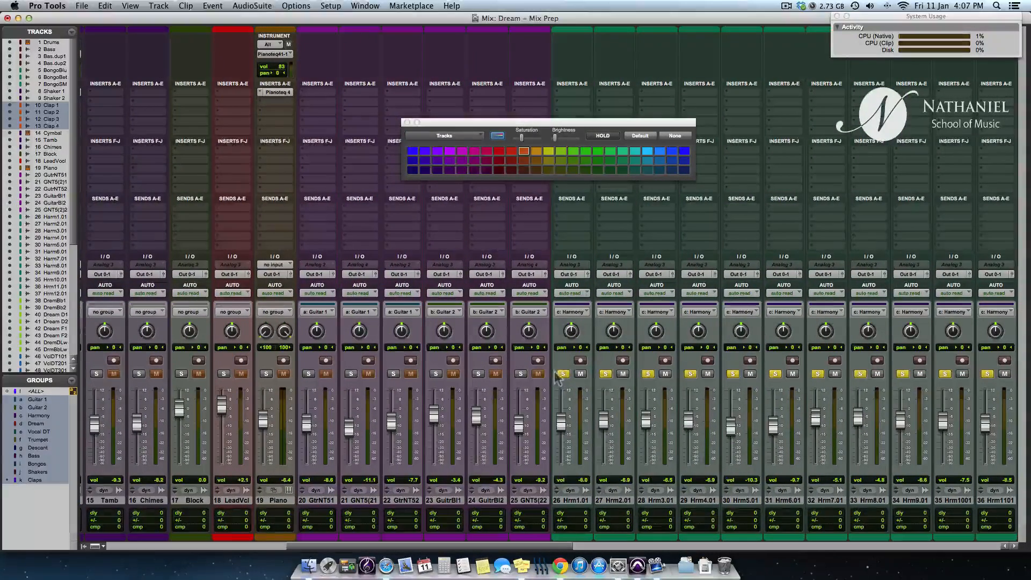
Step: Switch to the Edit window and select time ranges on the GutrNT51 clip to check the linked guitar selection
key("super+equal")
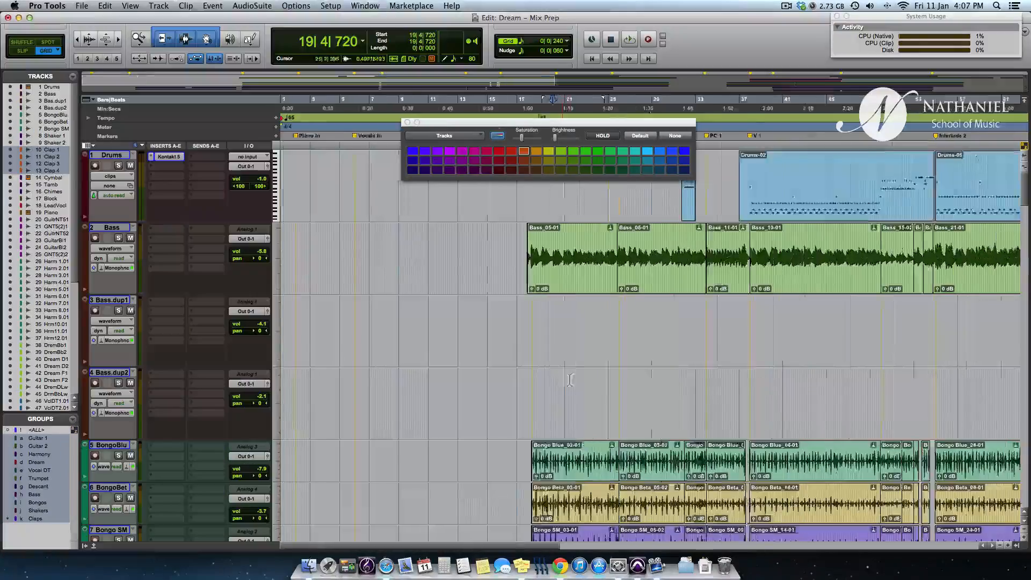
key("r")
left_click(405, 450)
scroll(406, 451, "down", 6)
key("t")
scroll(410, 453, "up", 5)
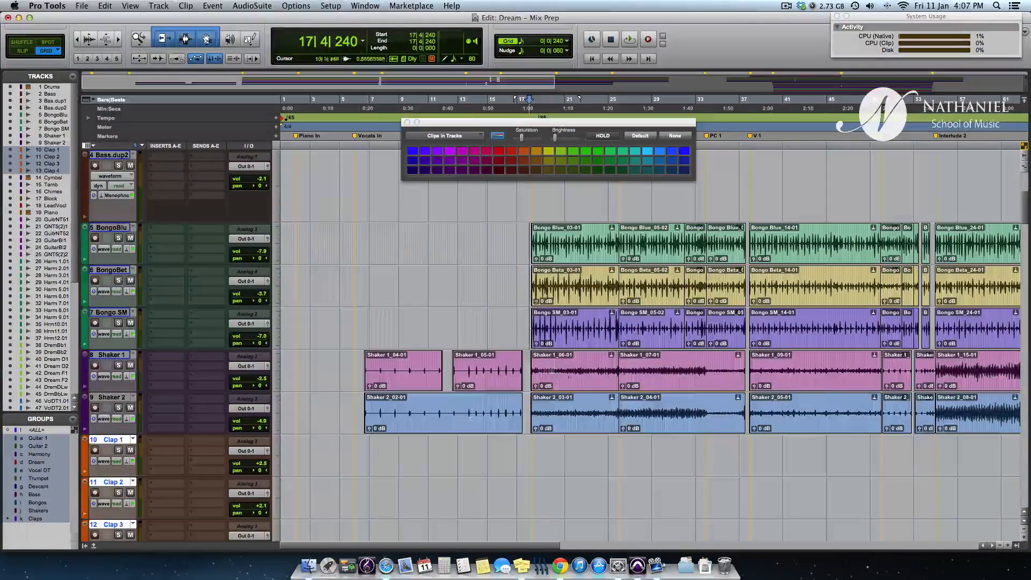
scroll(586, 391, "down", 10)
left_click_drag(557, 390, 648, 395)
left_click_drag(564, 395, 626, 399)
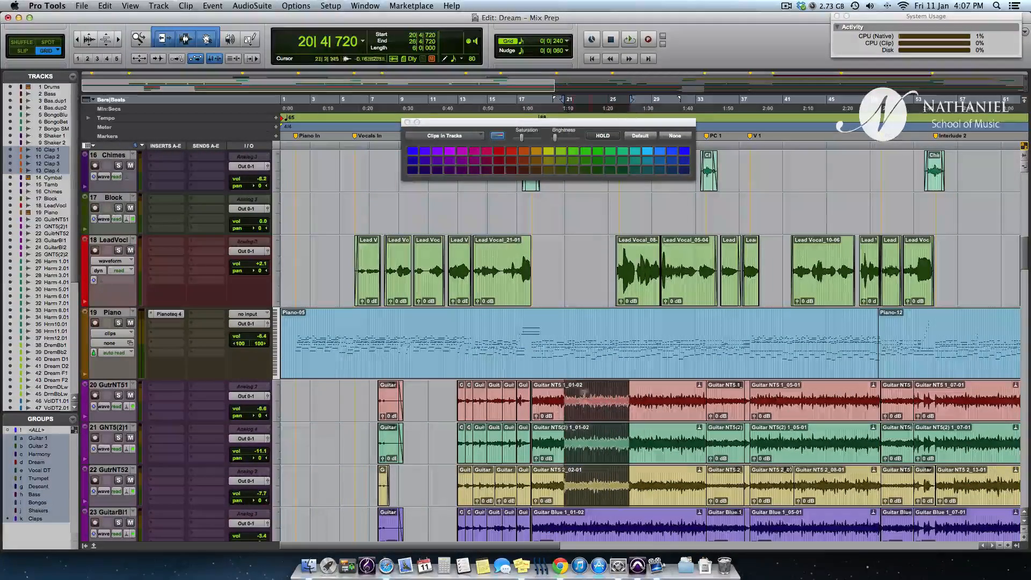
left_click_drag(588, 393, 692, 400)
Step: Examine the clips of the grouped guitar, clap, bongo and bass tracks along the timeline
scroll(684, 414, "down", 10)
scroll(684, 414, "up", 10)
key("r")
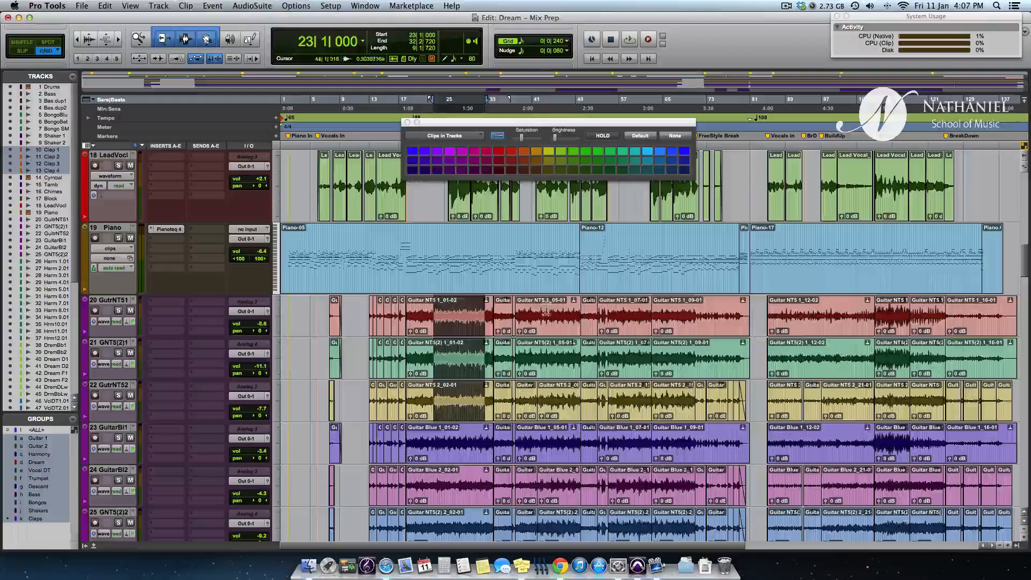
left_click(545, 309)
key("t")
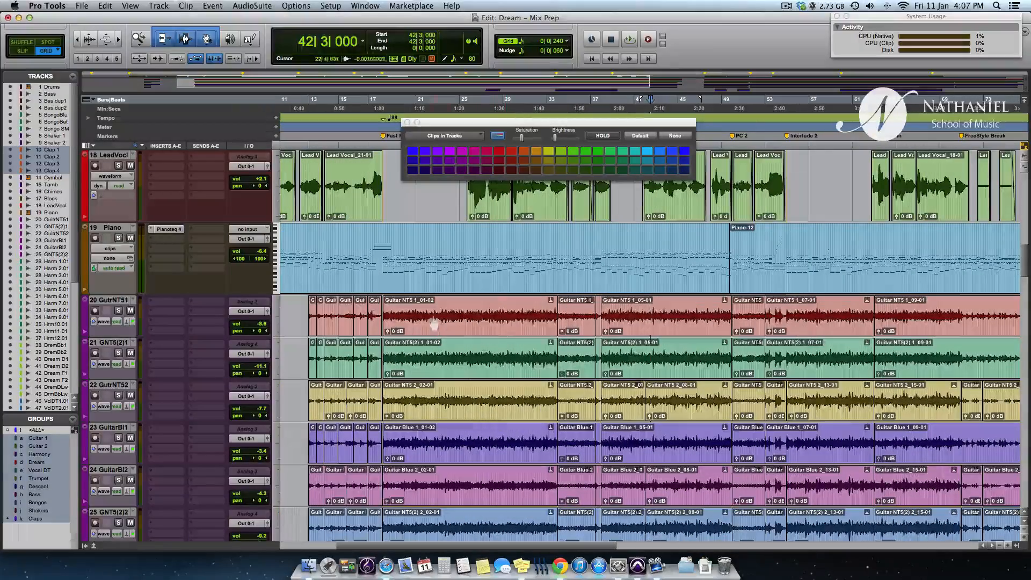
left_click(412, 318)
scroll(412, 318, "left", 5)
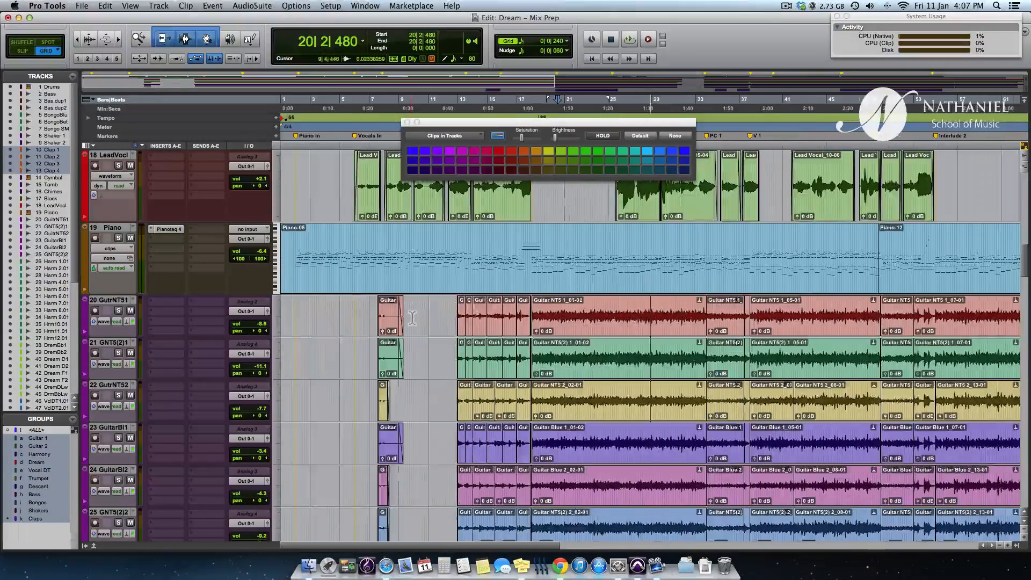
scroll(413, 323, "up", 8)
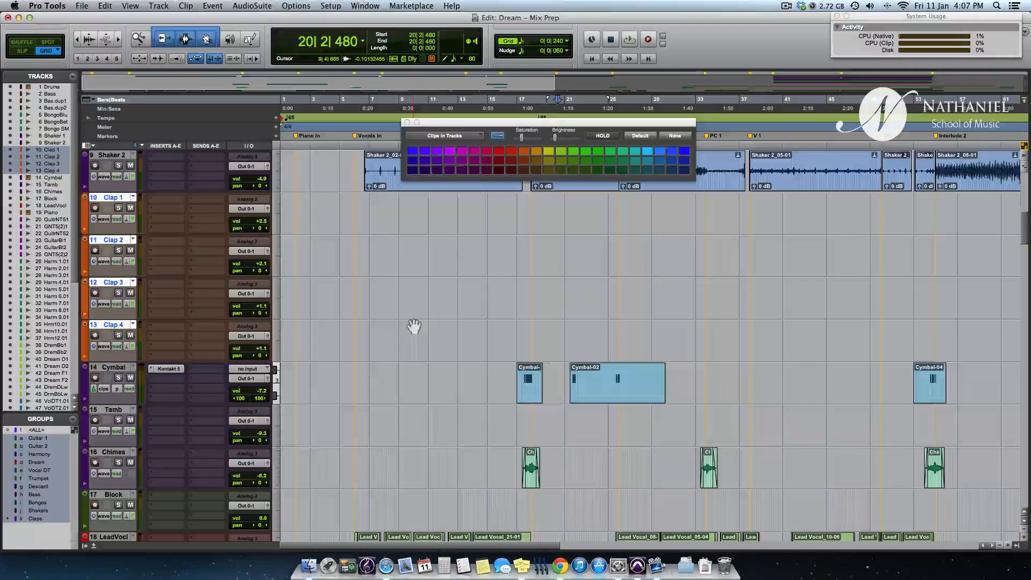
scroll(414, 326, "up", 7)
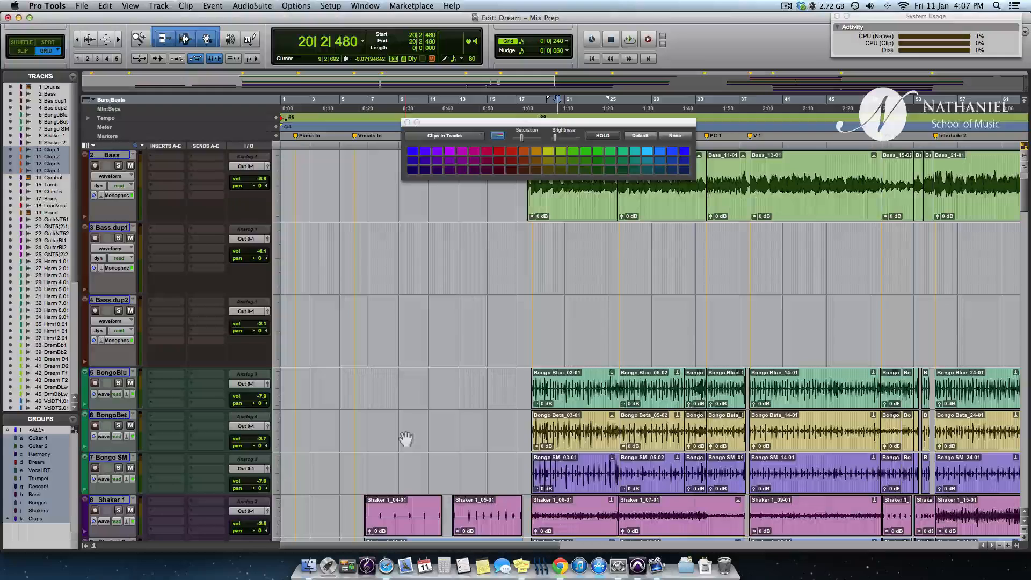
Step: Switch back to the Mix window and check the range of guitar tracks from 20 to 25
key("super+equal")
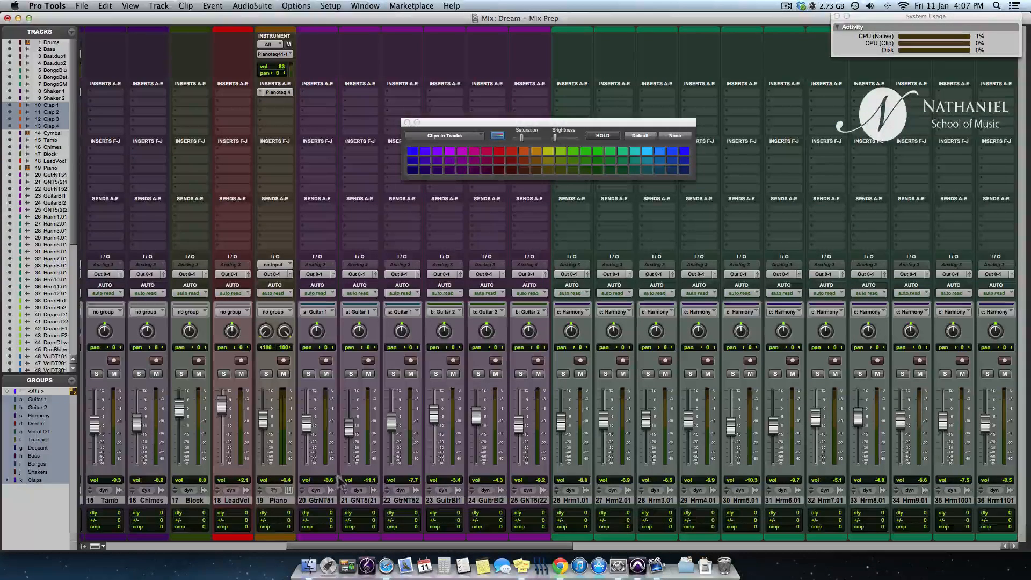
left_click(531, 500)
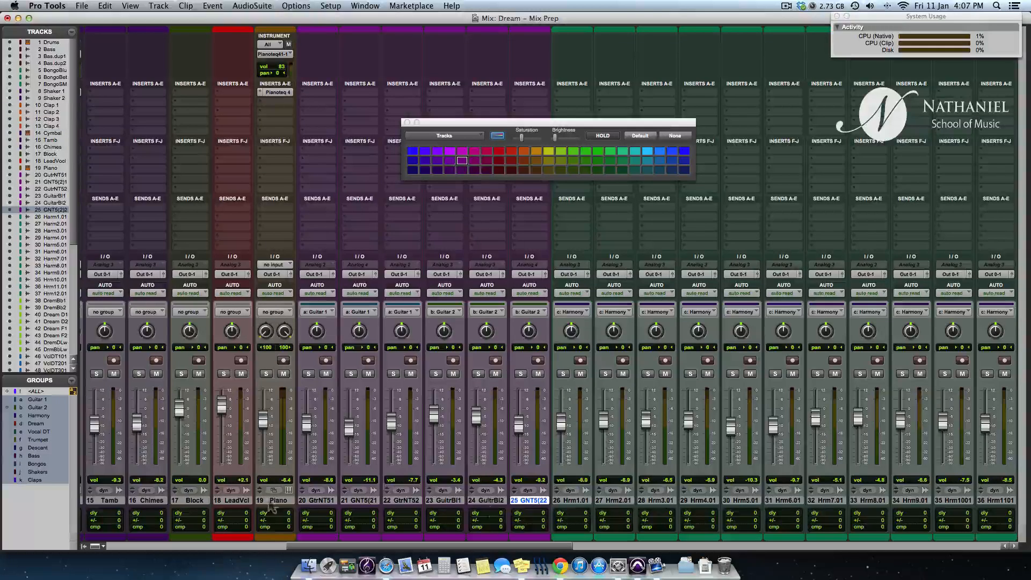
left_click(323, 500, "shift")
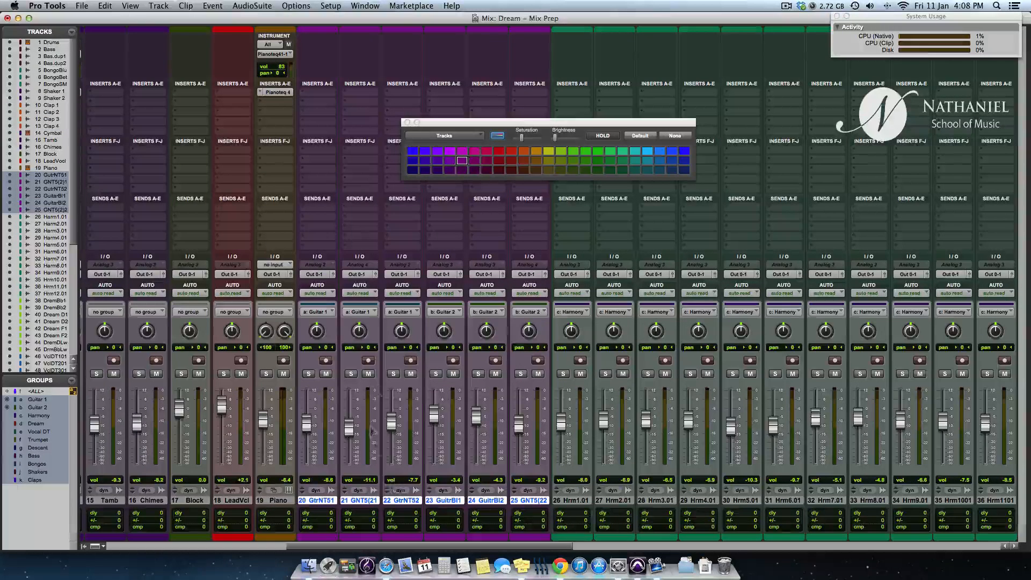
left_click(403, 501)
left_click(318, 500)
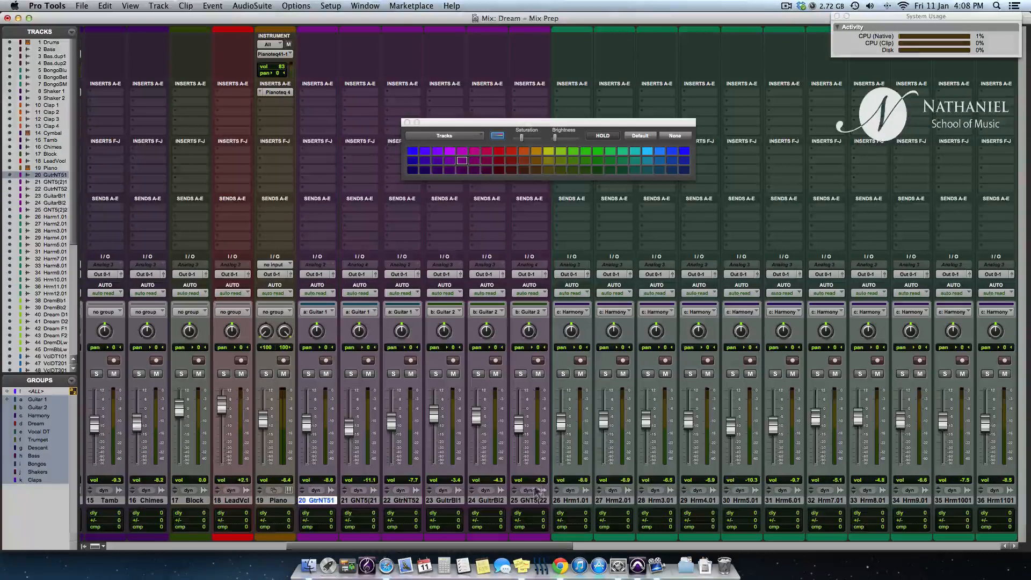
left_click(530, 501)
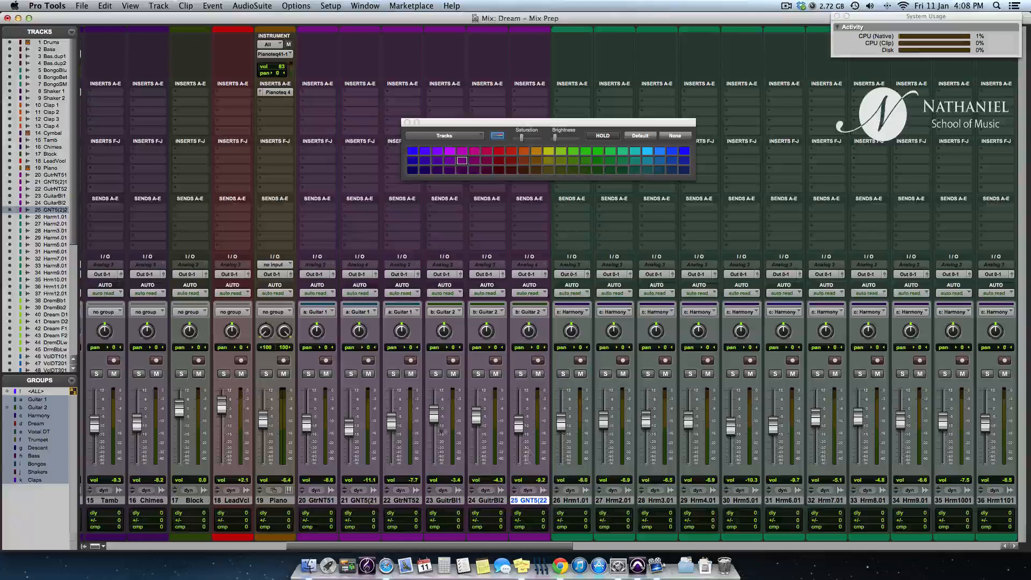
Step: Route the outputs of the six guitar tracks (20 to 25) to a new stereo Aux Input track named Guitars
left_click(322, 502)
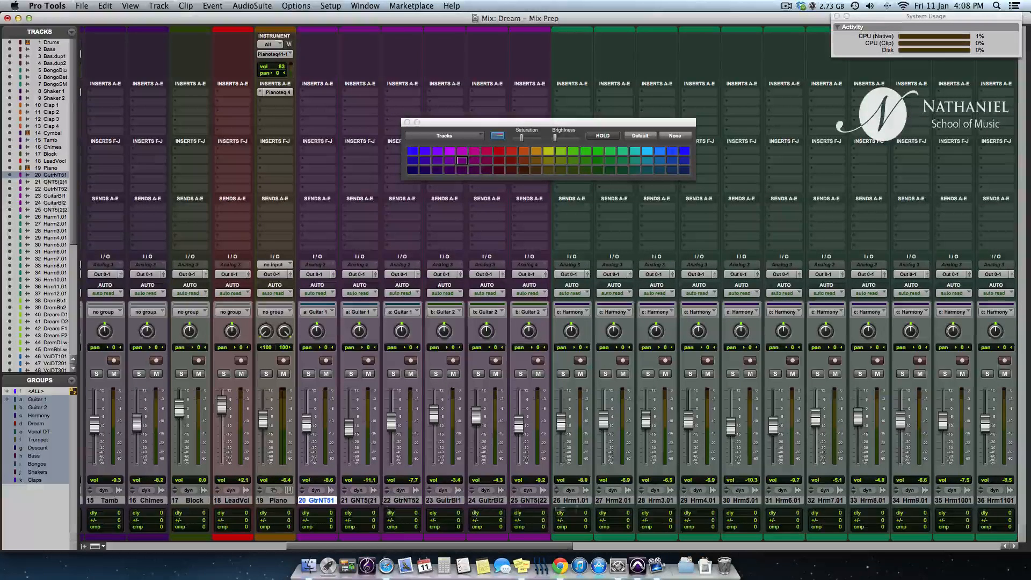
left_click(534, 501, "shift")
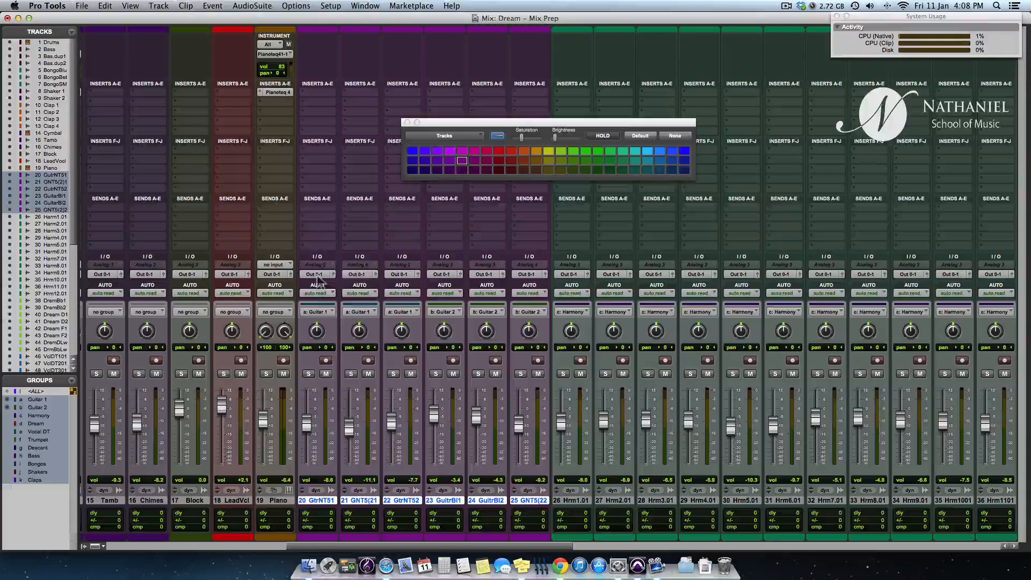
left_click(316, 274)
mouse_move(325, 300)
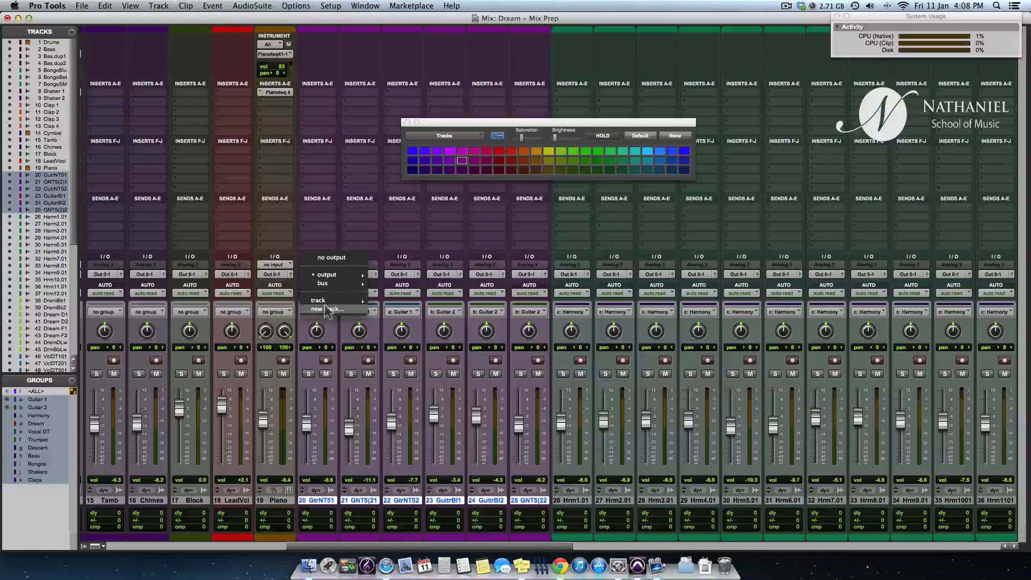
left_click(329, 309)
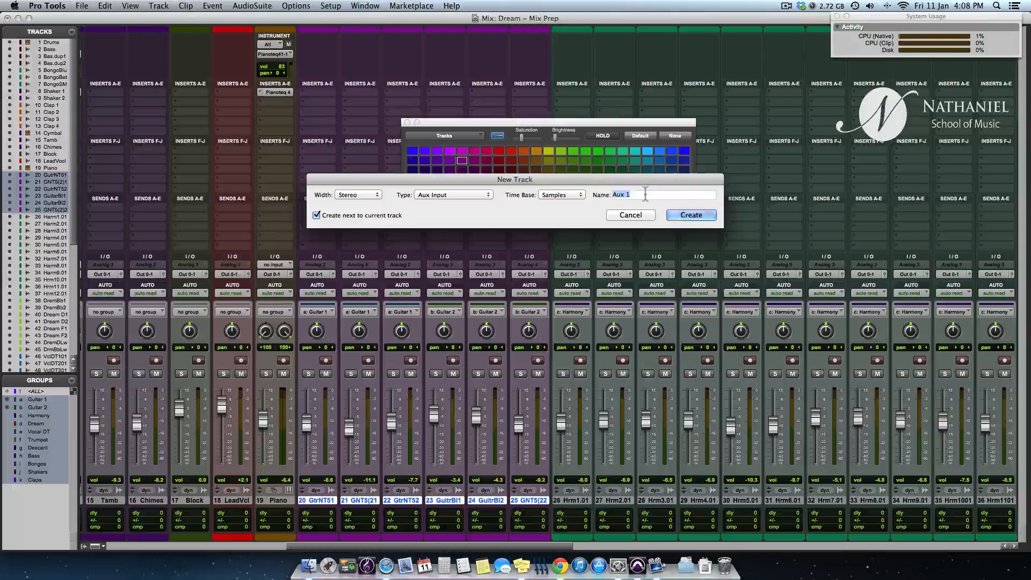
type("Guitars")
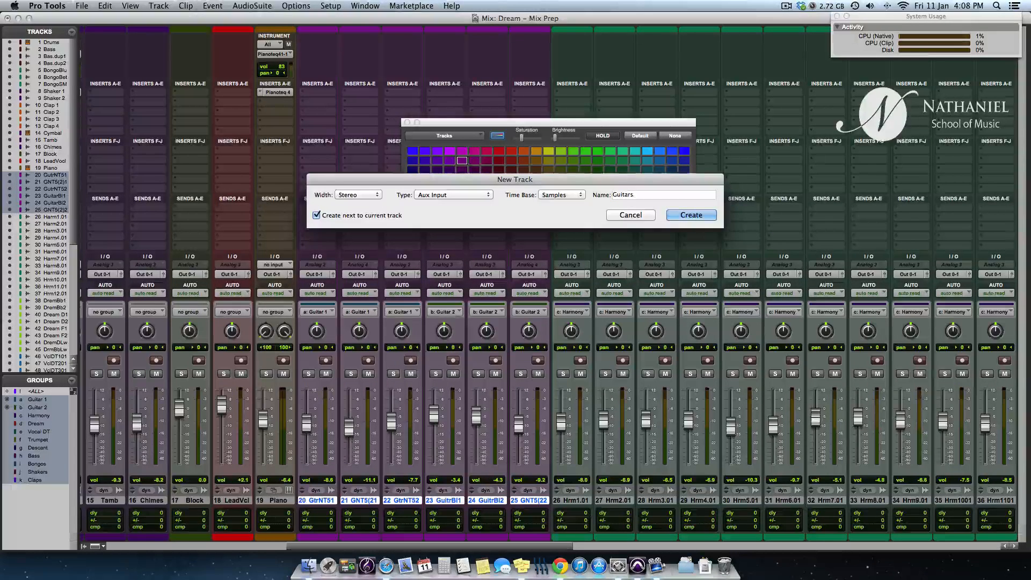
key("Return")
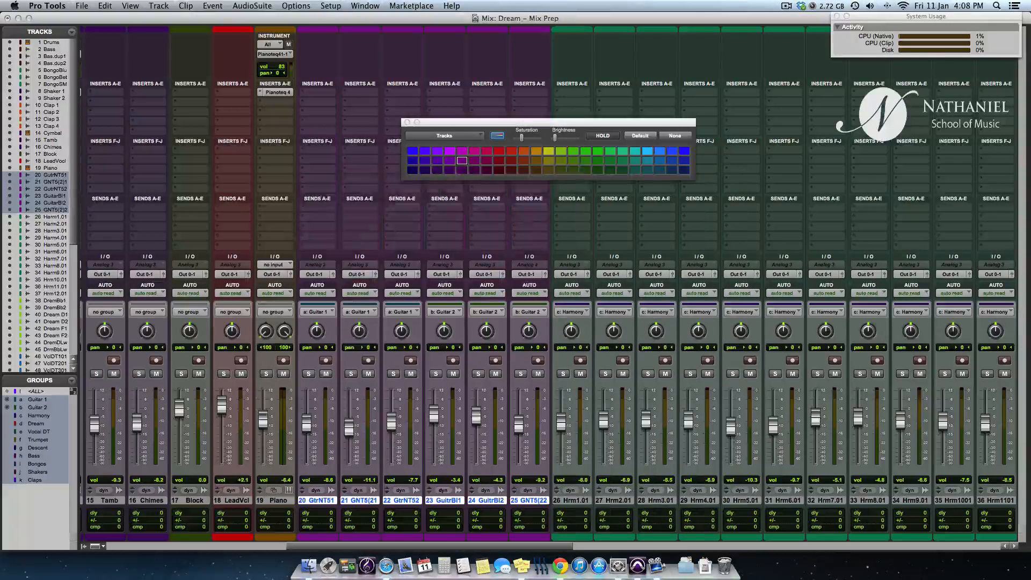
left_click(359, 500)
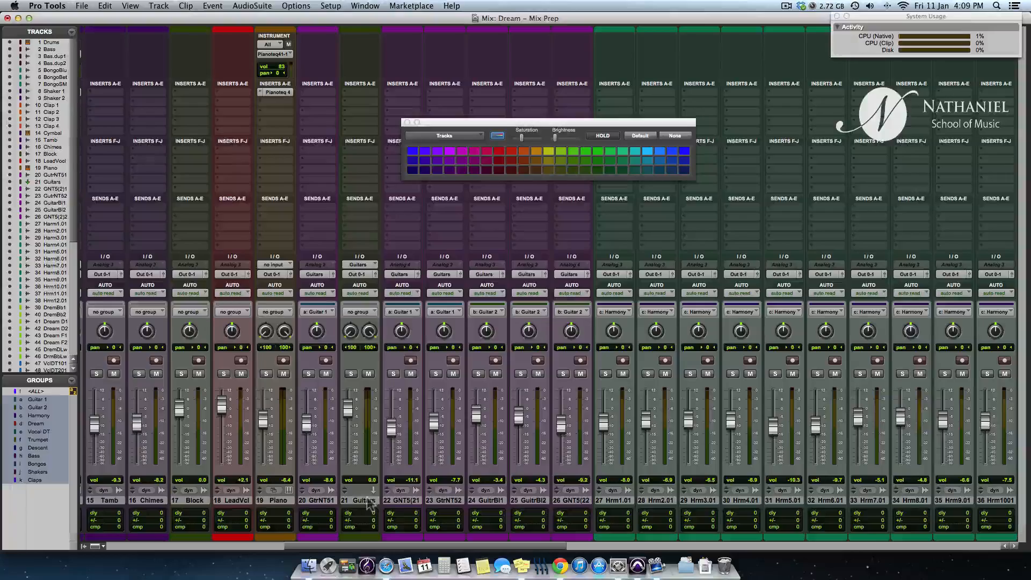
Step: Move the Guitars aux track ahead of the GtrNT51 track so it precedes all six guitar tracks
left_click(392, 504)
left_click(369, 502)
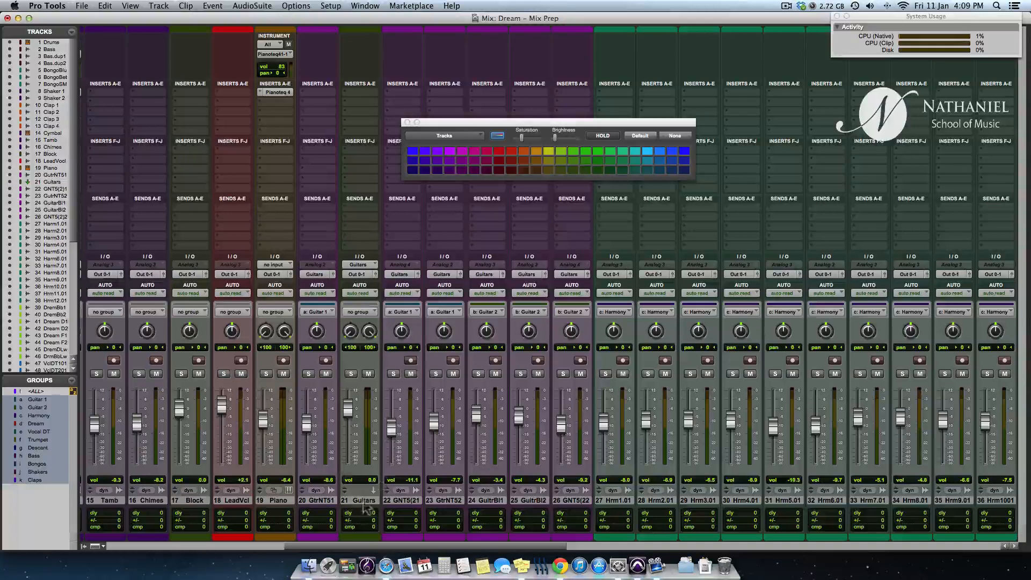
left_click_drag(365, 504, 305, 504)
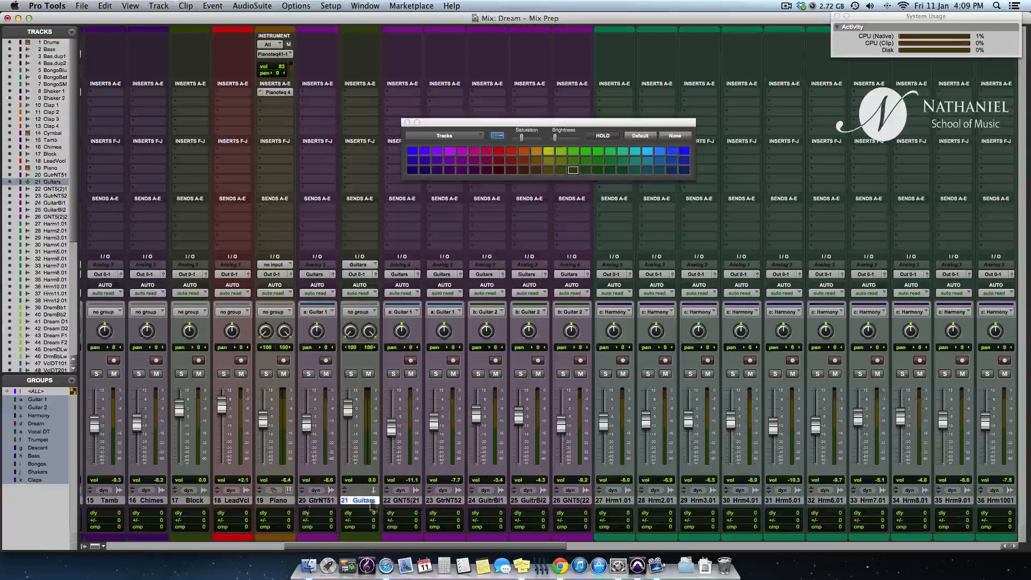
Step: Select the six guitar tracks (21 to 26) and solo them together with the Guitars aux track
left_click(367, 503)
left_click(559, 502, "shift")
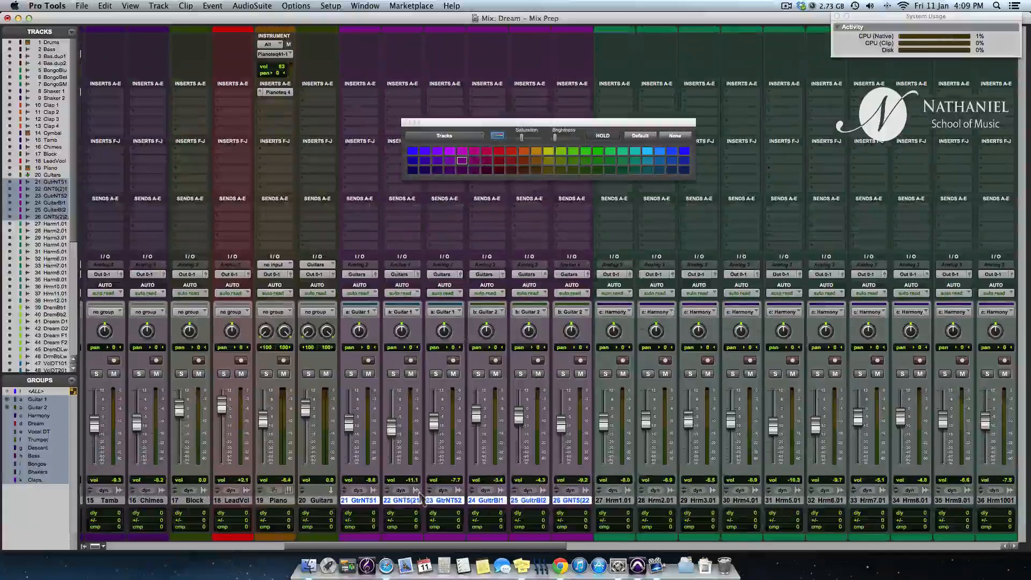
left_click(350, 373)
left_click(478, 374)
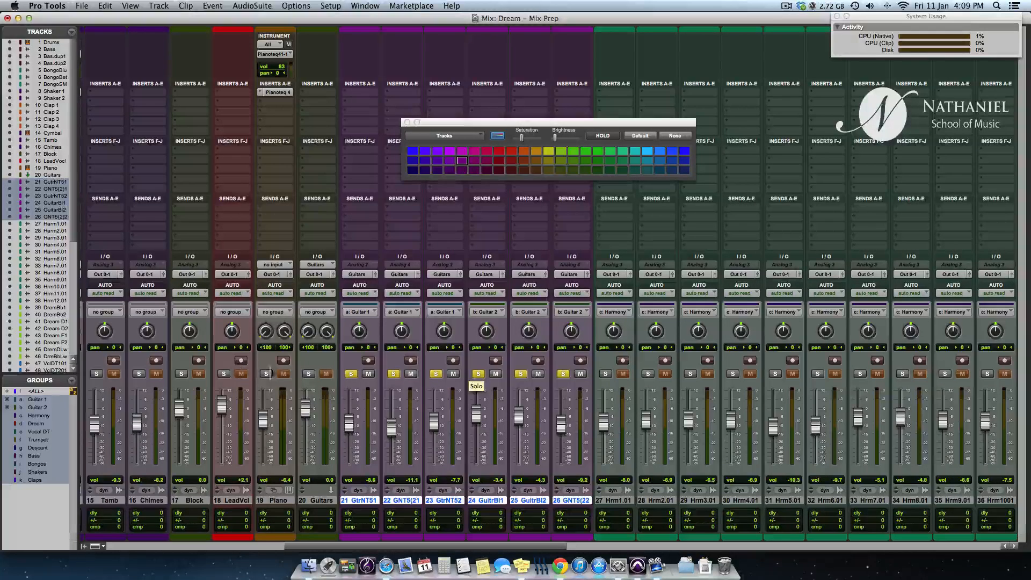
left_click(308, 374)
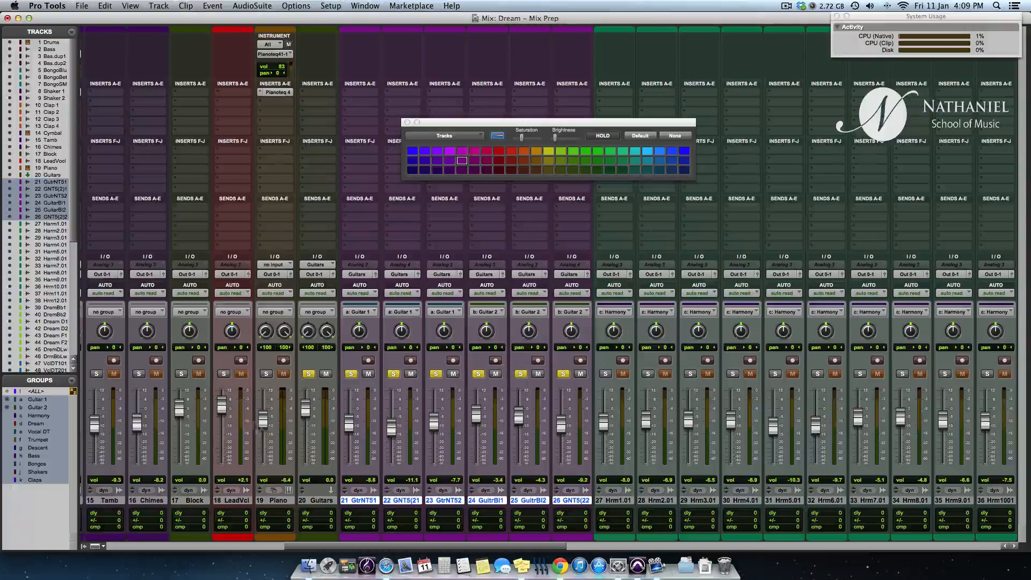
Step: Play the session in the Edit window, take the Guitars aux track out of solo and toggle its mute
key("super+equal")
key("space")
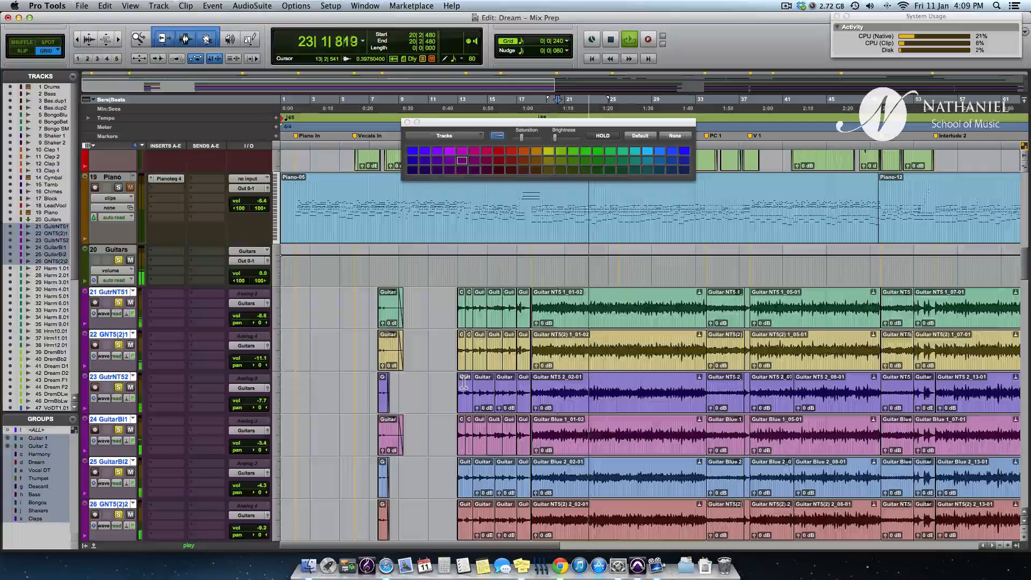
left_click(119, 261)
left_click(120, 261)
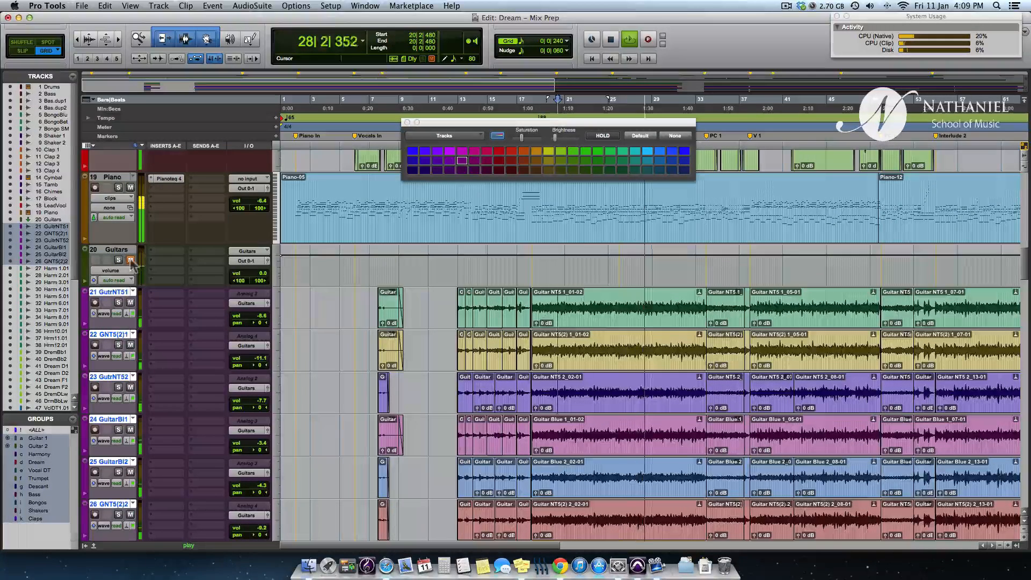
left_click(130, 260)
Step: Solo the guitar tracks again, return to the Mix window, and mute and unmute the Guitars aux track
left_click(118, 302)
left_click(119, 345)
left_click(118, 387)
key("space")
key("super+equal")
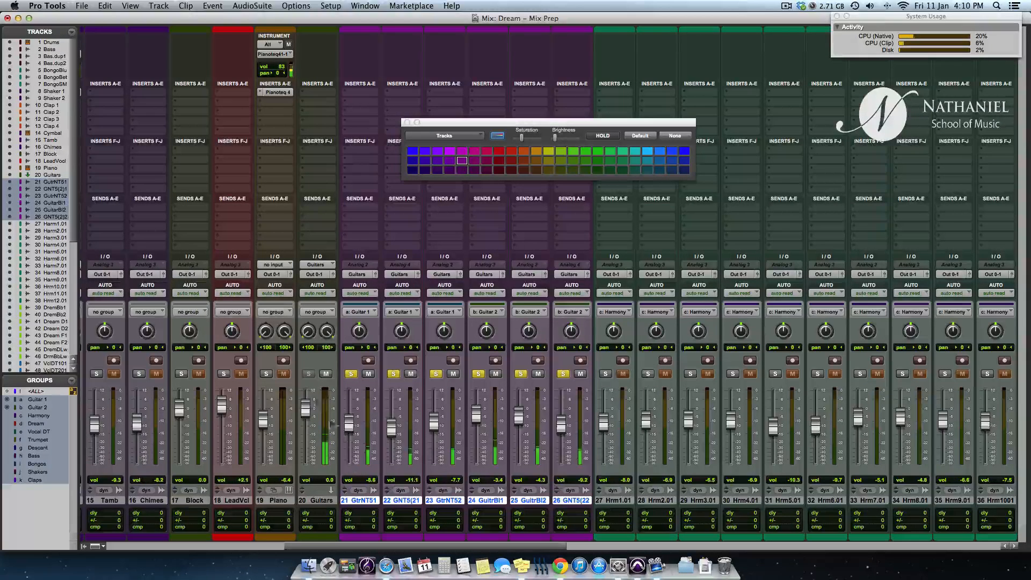
left_click(327, 374)
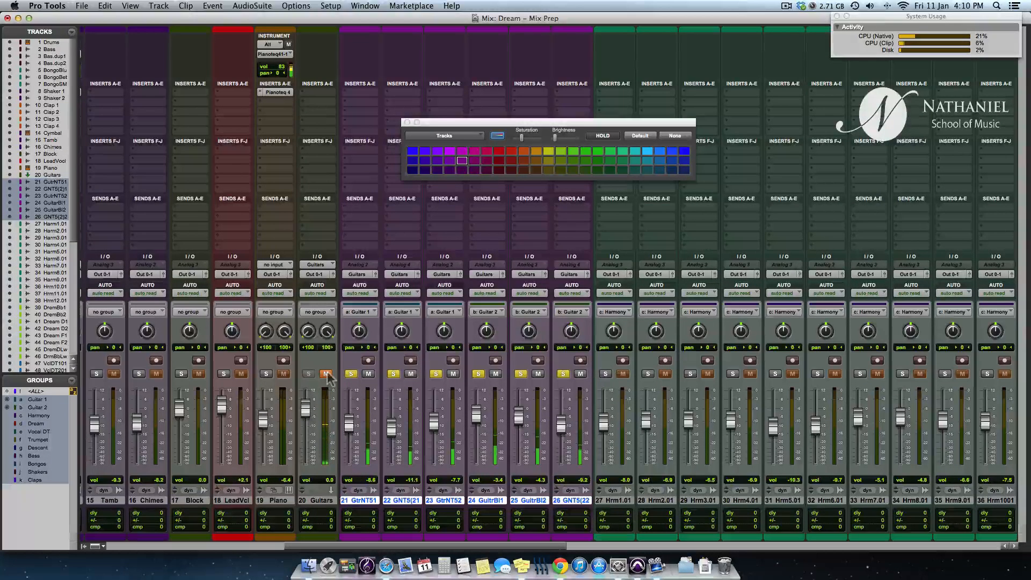
left_click(327, 374)
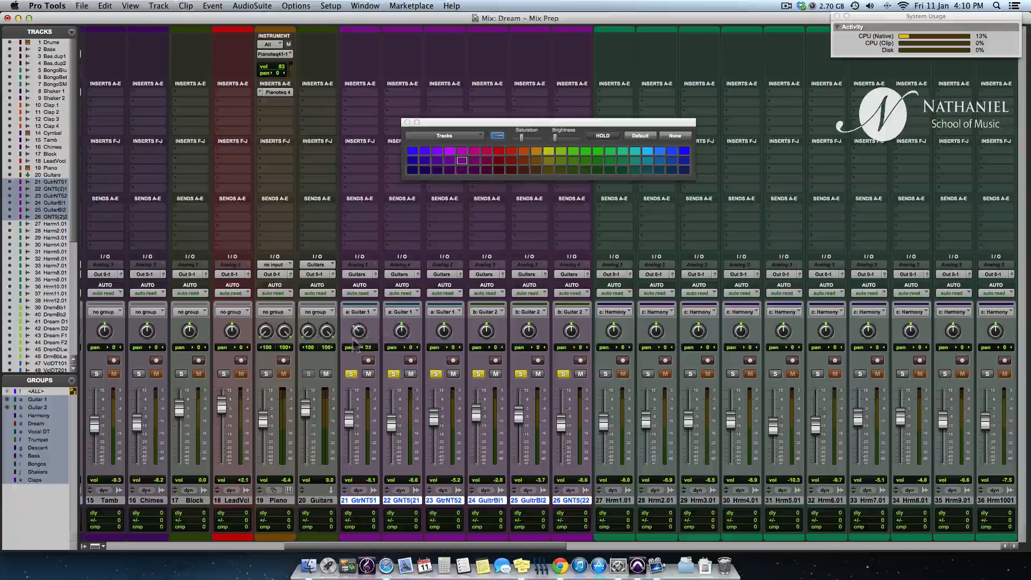
Step: Pan the Guitar 1 tracks left to 44, 47 and 83 and the Guitar 2 tracks right to 63, 57 and 72, and adjust their faders
left_click_drag(442, 338, 428, 359)
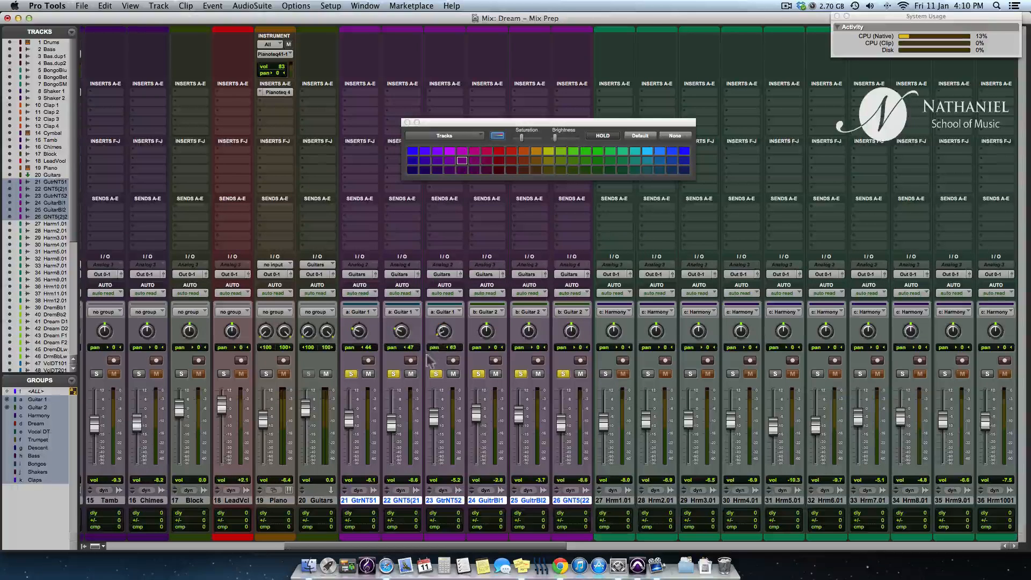
left_click_drag(487, 336, 585, 305)
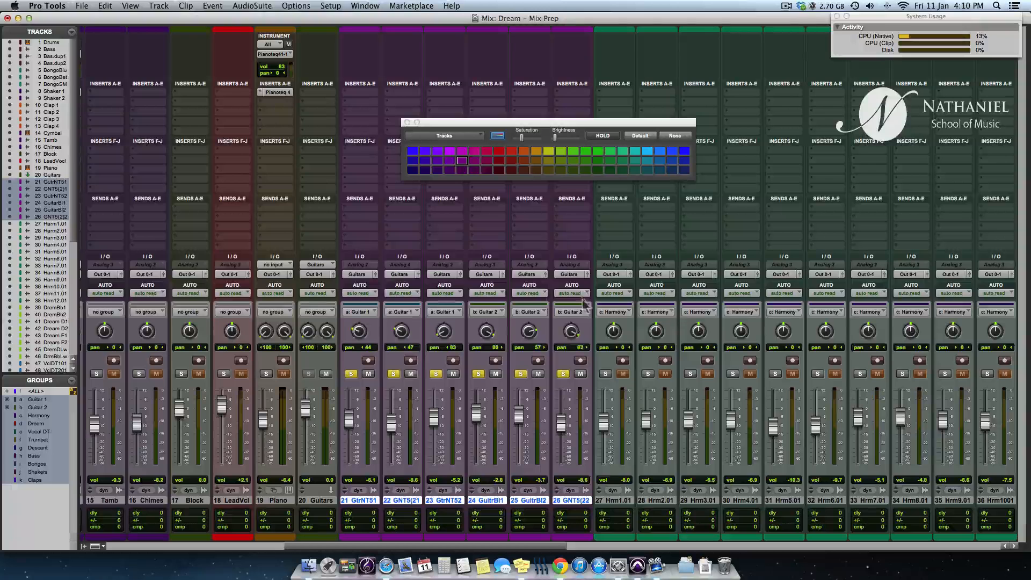
left_click_drag(486, 333, 489, 365)
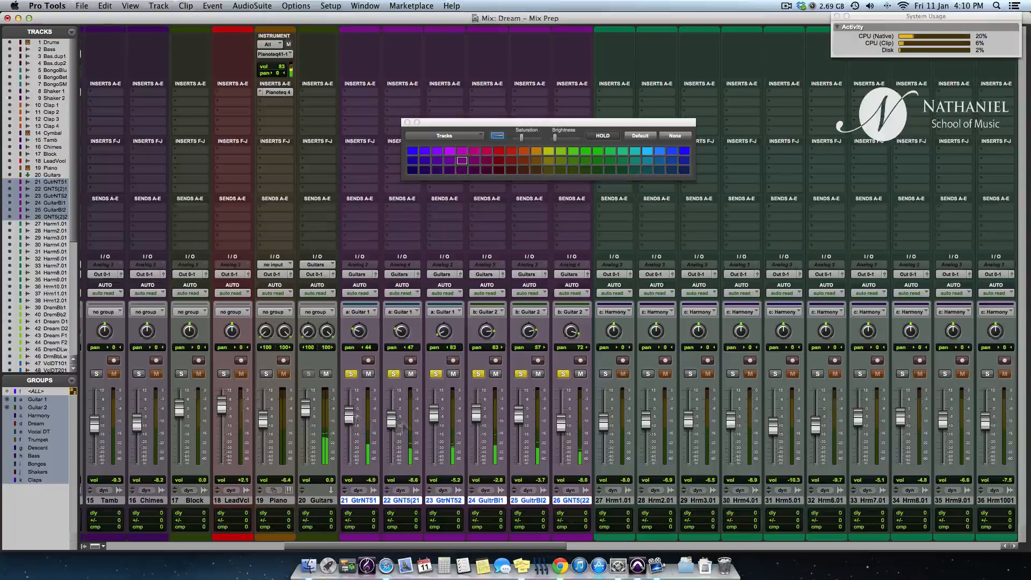
mouse_move(477, 414)
left_mouse_down()
mouse_move(480, 394)
mouse_move(480, 418)
left_mouse_up()
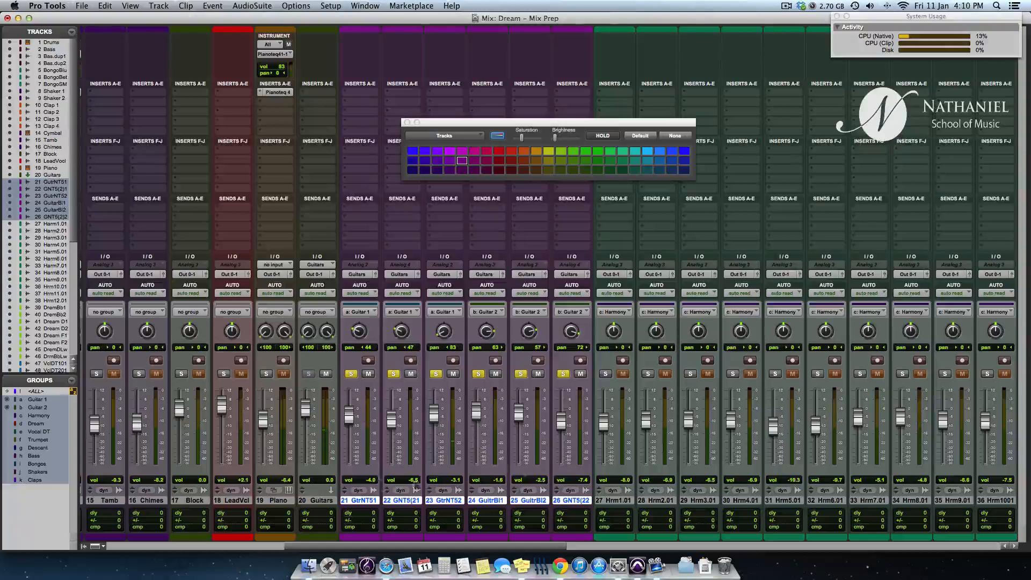
Step: Insert the EQ3 7-Band plug-in on the Guitars aux track and place its window clear of the guitar faders
left_click(320, 93)
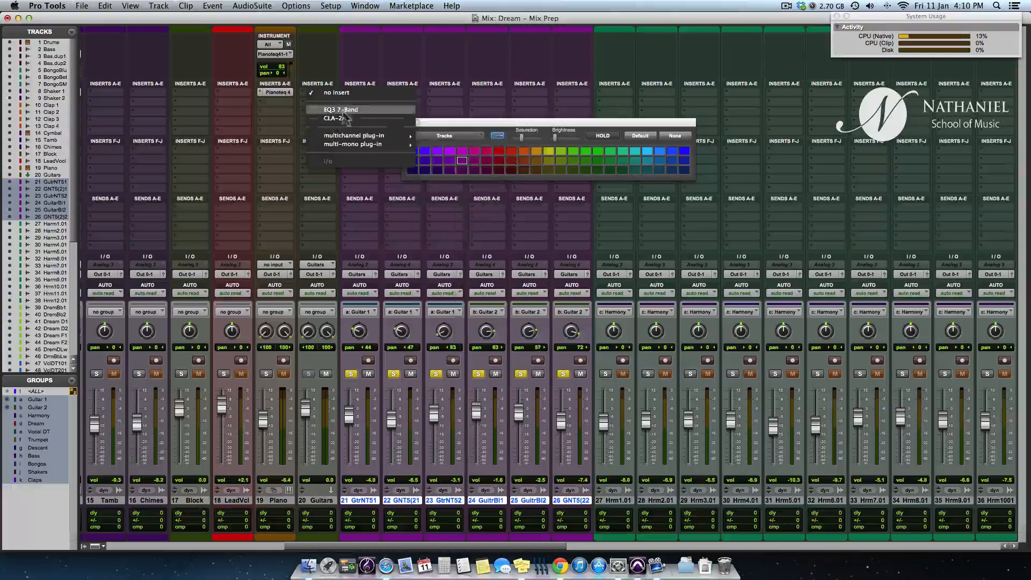
left_click(323, 53)
left_click(317, 93)
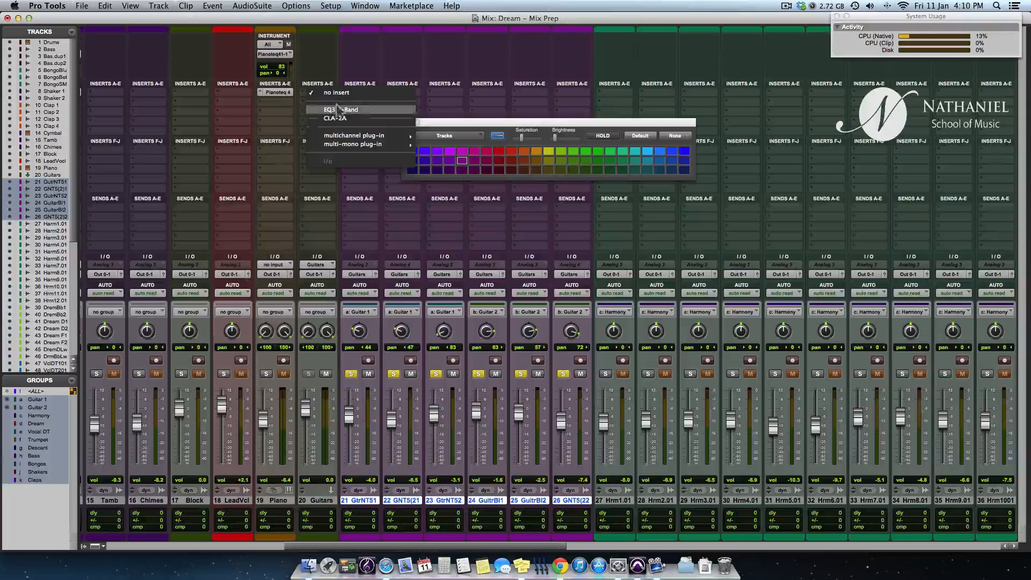
left_click(339, 109)
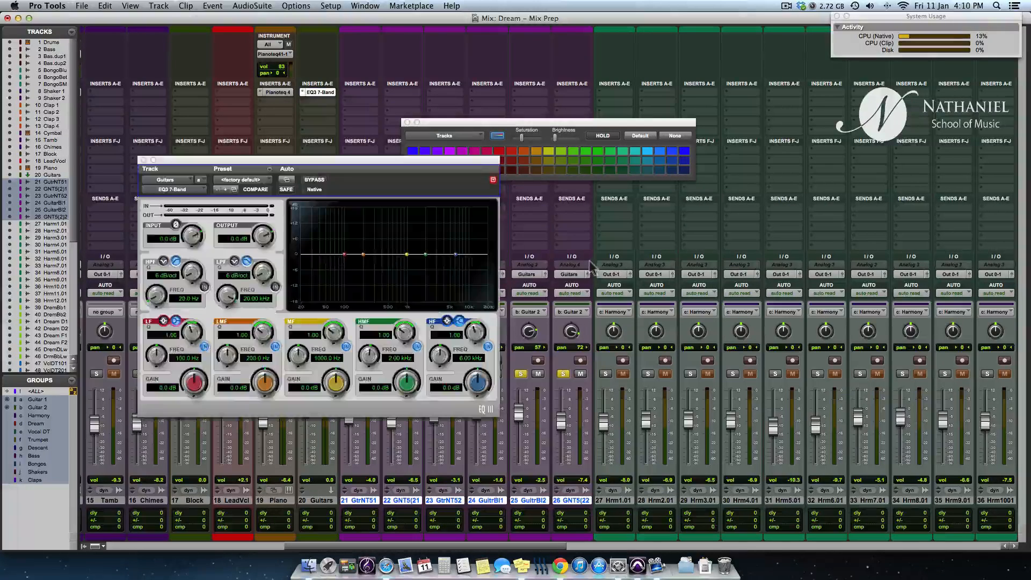
left_click_drag(424, 164, 474, 237)
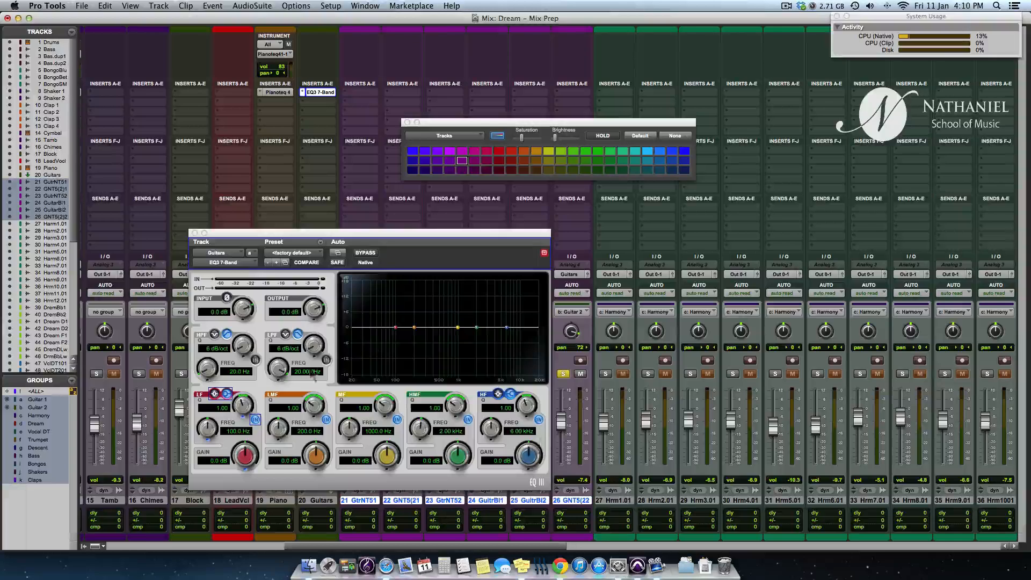
left_click_drag(444, 231, 683, 125)
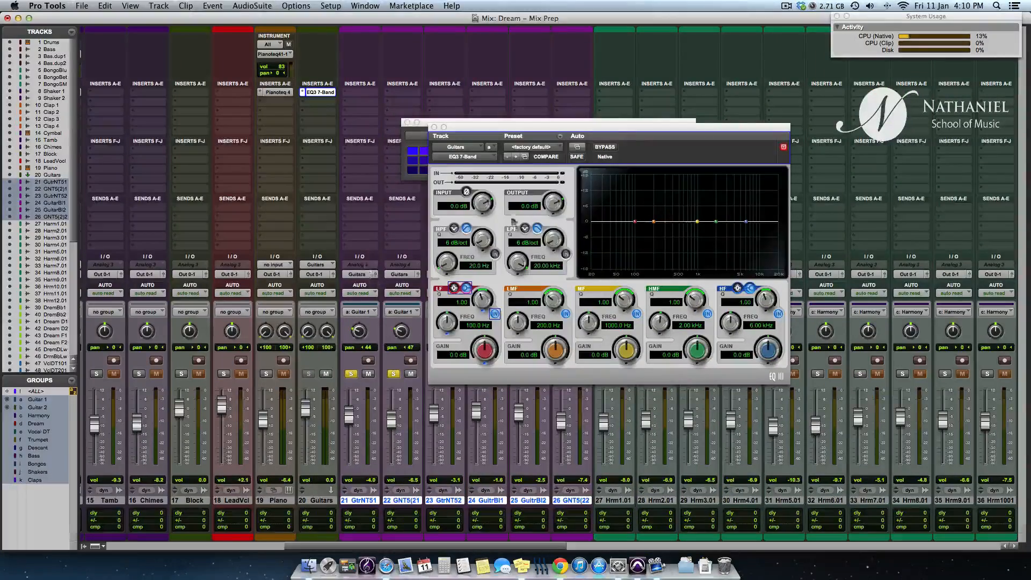
left_click_drag(550, 129, 820, 122)
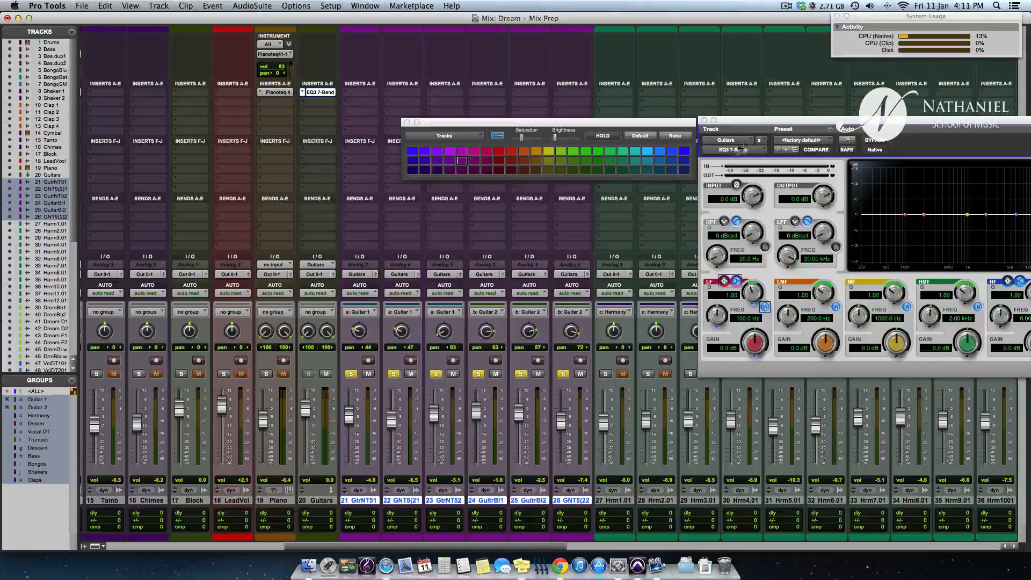
left_click_drag(768, 122, 438, 146)
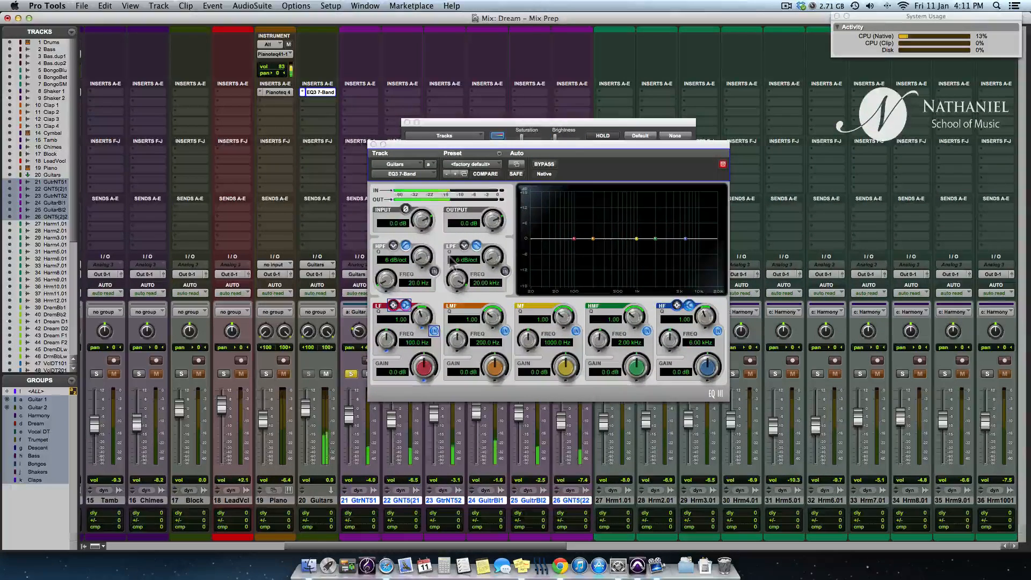
Step: On the Guitars EQ, boost HF 3.9 dB at 3.02 kHz, boost LMF 2.2 dB and cut HMF to -1.0 dB
left_click_drag(684, 376, 715, 407)
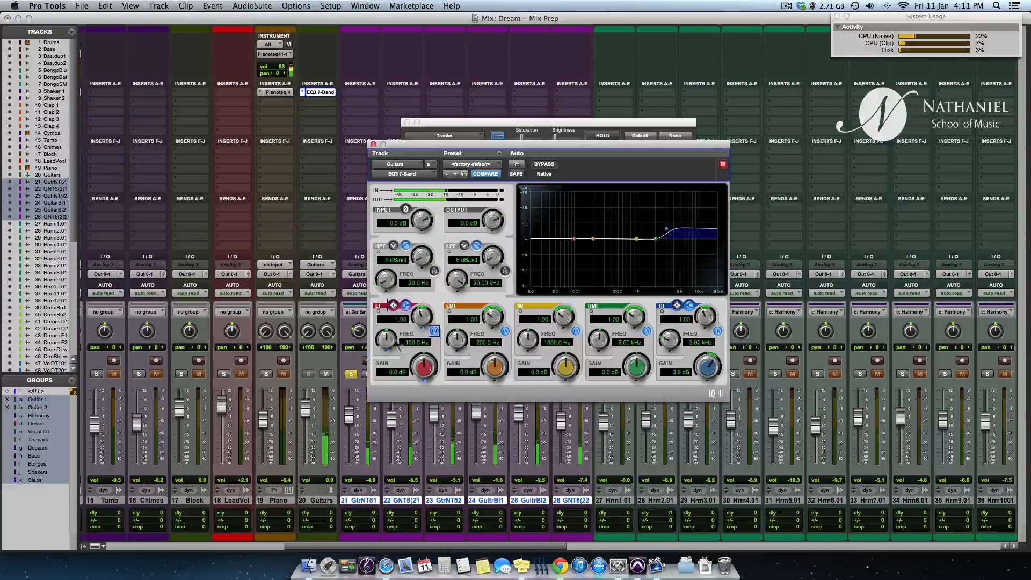
left_click_drag(495, 372, 498, 400)
mouse_move(637, 370)
left_mouse_down()
mouse_move(640, 358)
mouse_move(636, 383)
mouse_move(638, 372)
left_mouse_up()
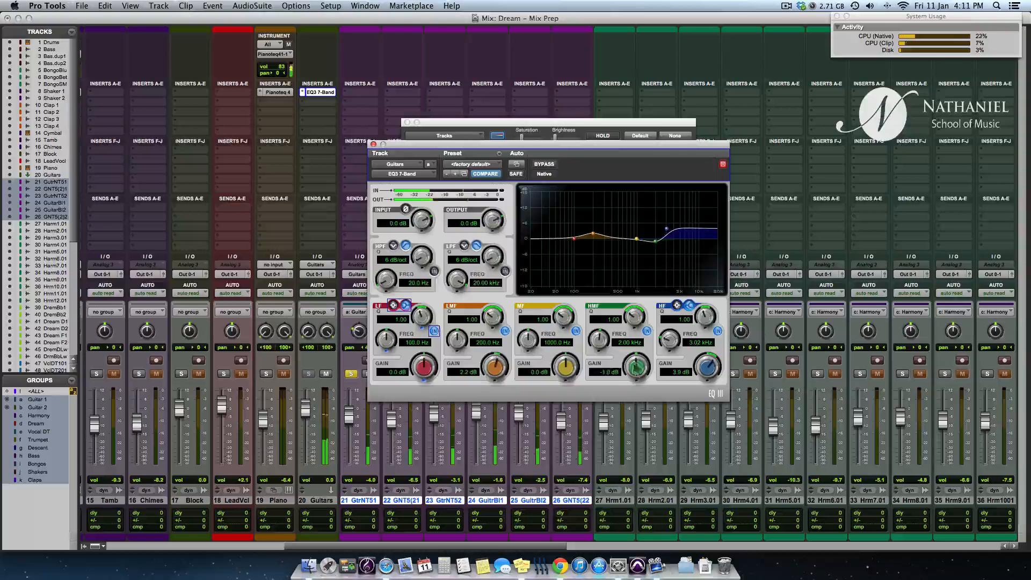
Step: Set the Guitars EQ's high-pass filter to 12 dB/oct at 105.5 Hz and close the plug-in window
left_click_drag(416, 259, 415, 223)
mouse_move(386, 281)
left_mouse_down()
mouse_move(389, 249)
mouse_move(384, 277)
left_mouse_up()
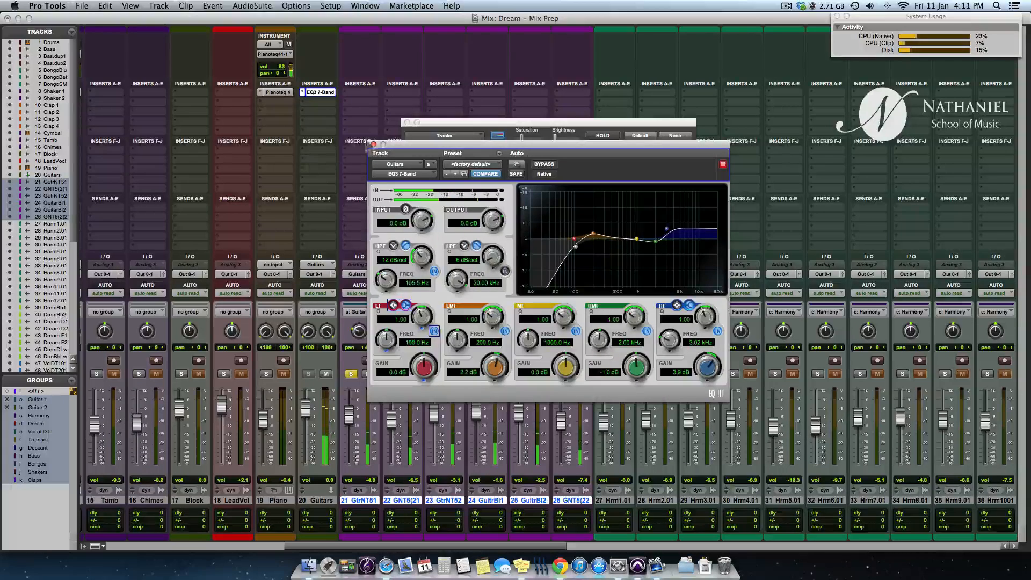
left_click(373, 145)
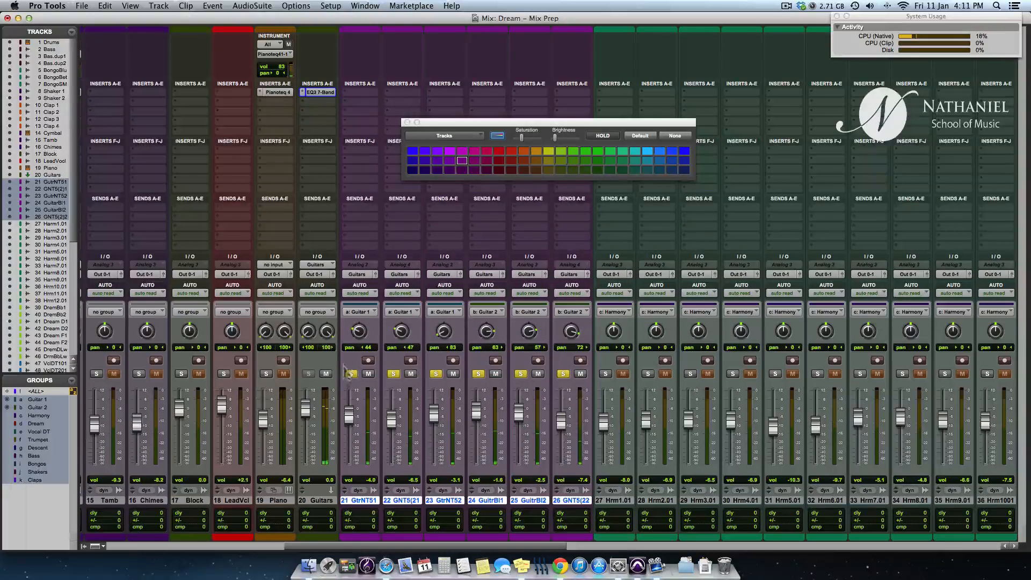
Step: Solo and unsolo the Guitar 1 group and the Guitar 2 group in turn
scroll(516, 440, "left", 3)
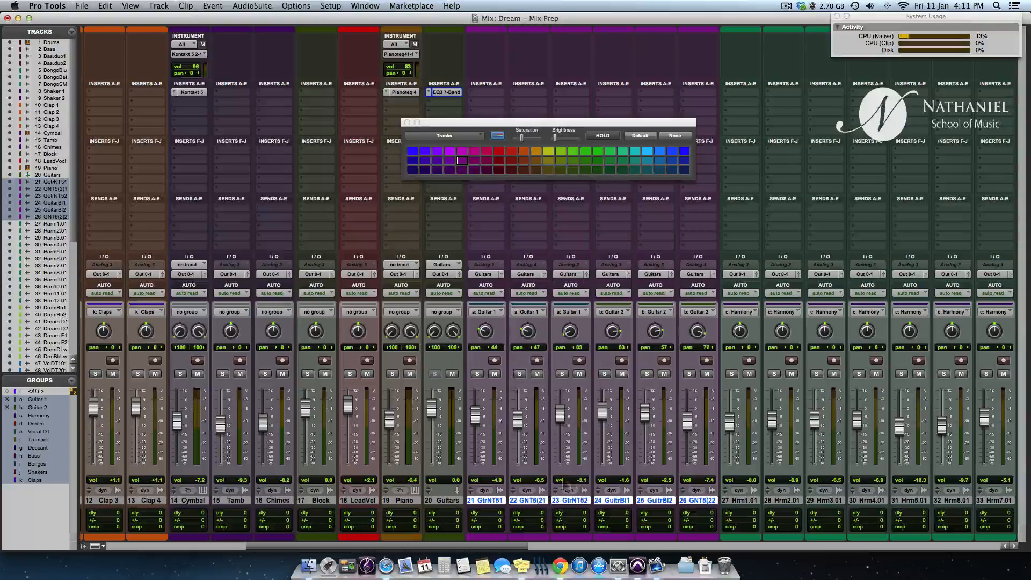
left_click(477, 374)
left_click(477, 374)
left_click(604, 374)
left_click(605, 375)
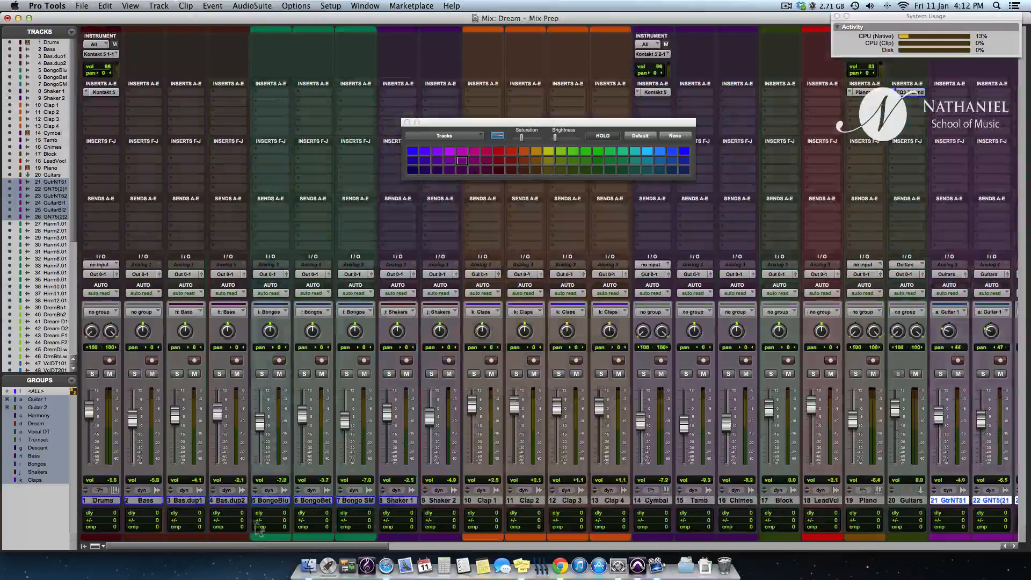
Step: Route the outputs of Bass, Bas.dup1 and Bas.dup2 to a new stereo aux track named Bass and move it ahead of them
left_click(276, 500)
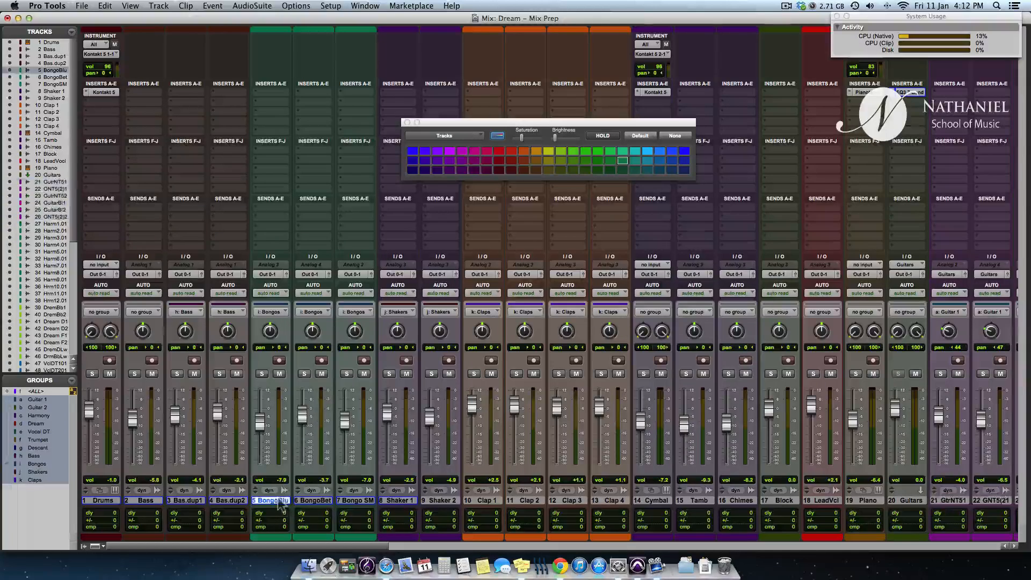
left_click(340, 504, "shift")
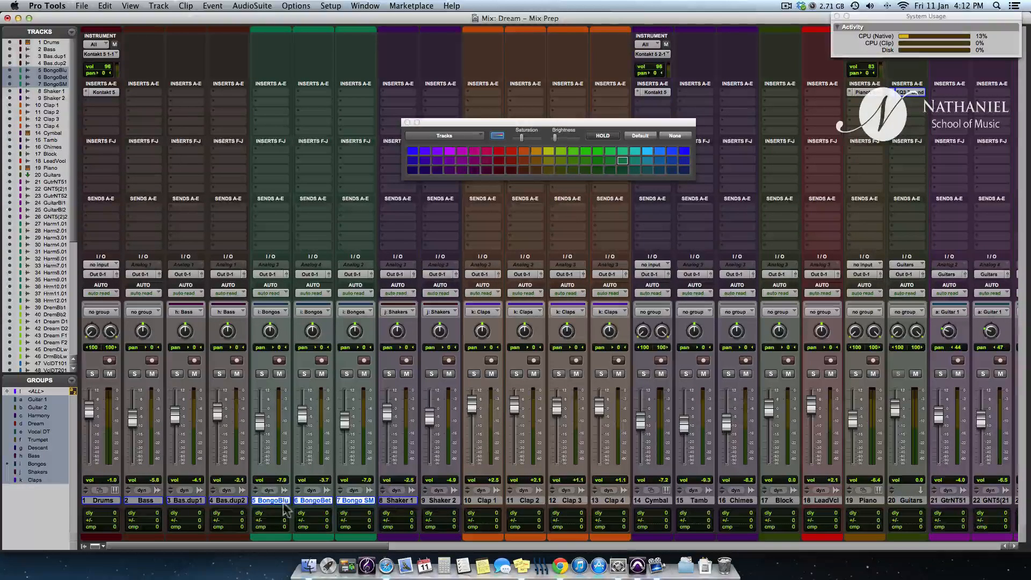
left_click(195, 500)
left_click(226, 501, "shift")
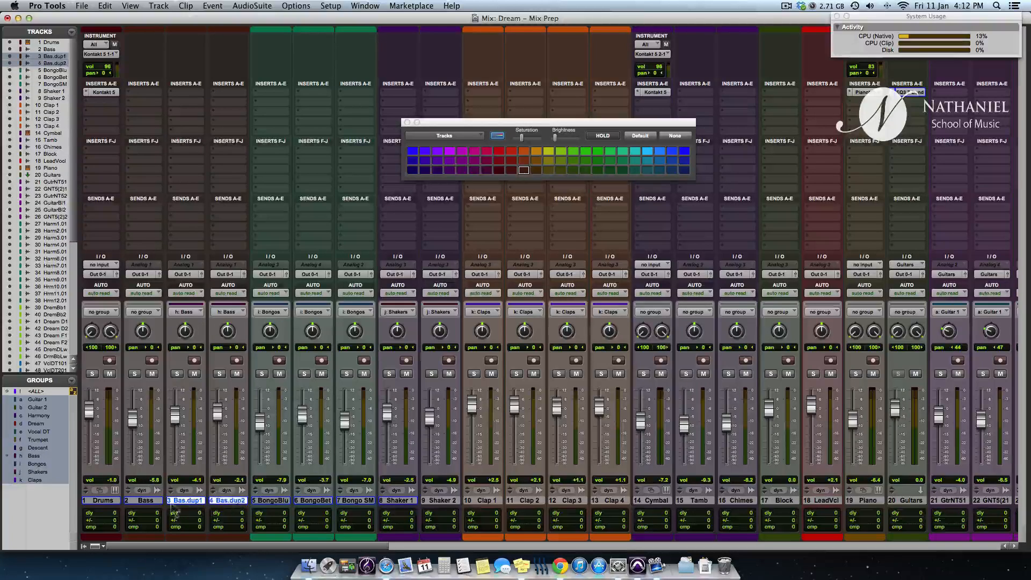
left_click(150, 501, "shift")
left_click(141, 274)
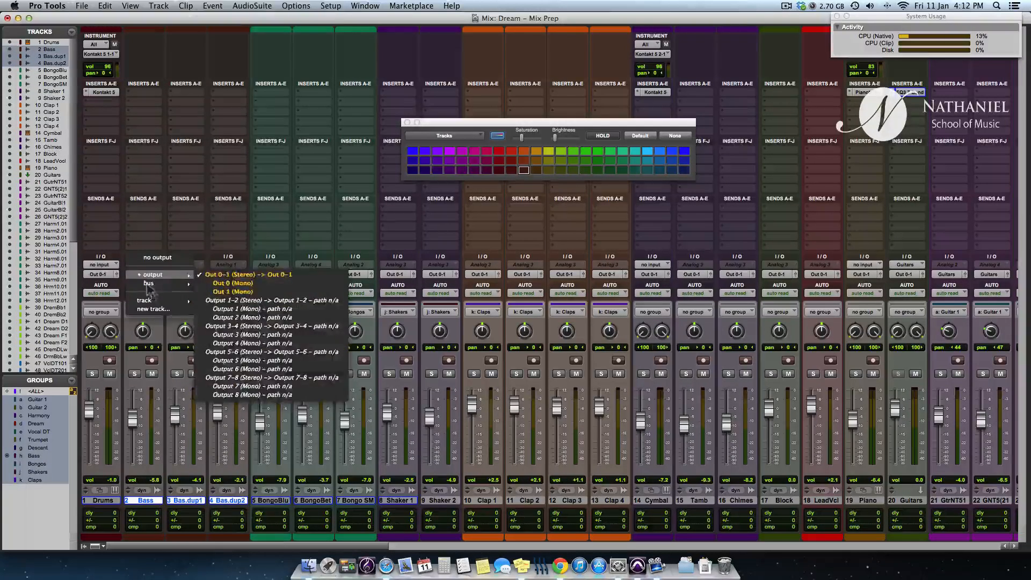
left_click(156, 310)
left_click(691, 215)
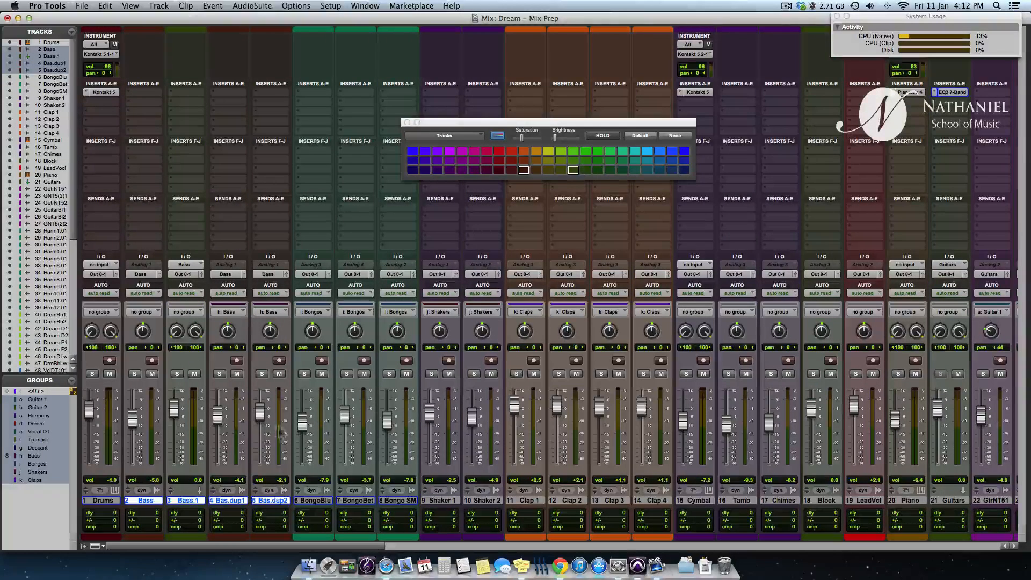
left_click(191, 503)
left_click_drag(196, 507, 161, 505)
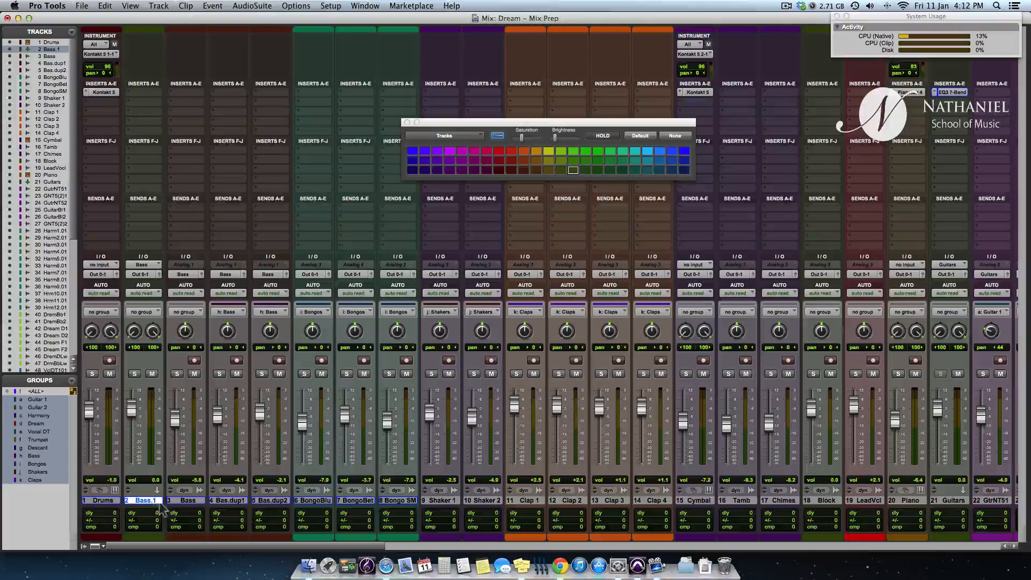
Step: Route the outputs of the three bongo tracks to a new stereo aux track named Bongos and move it ahead of them
left_click(314, 503)
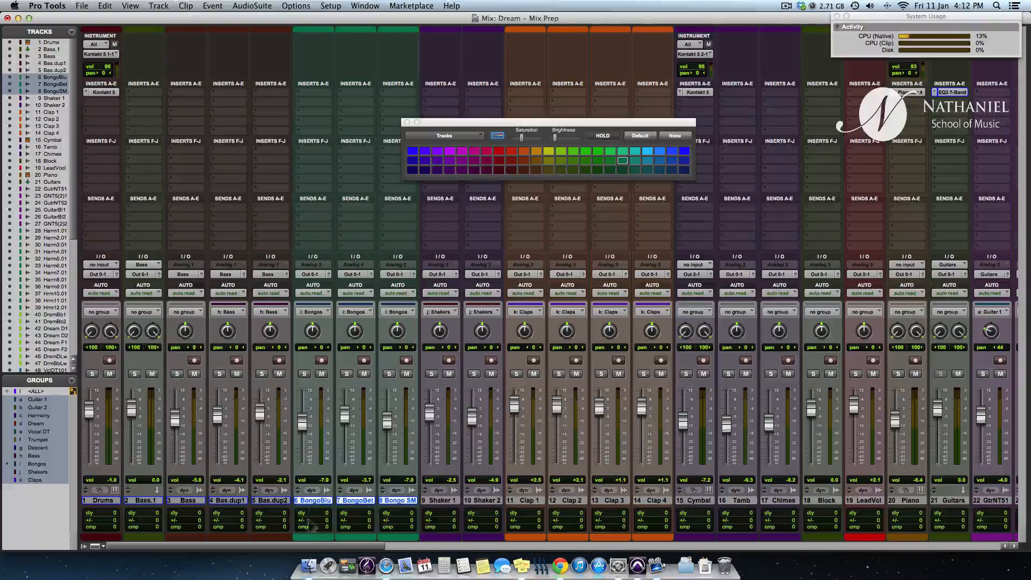
left_click(316, 275)
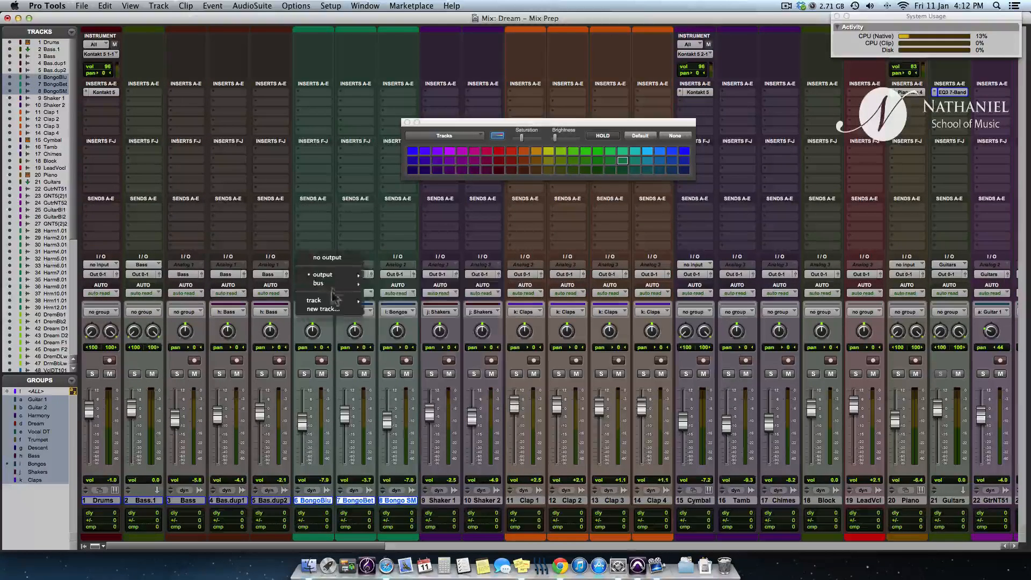
left_click(331, 309)
type("Bongos")
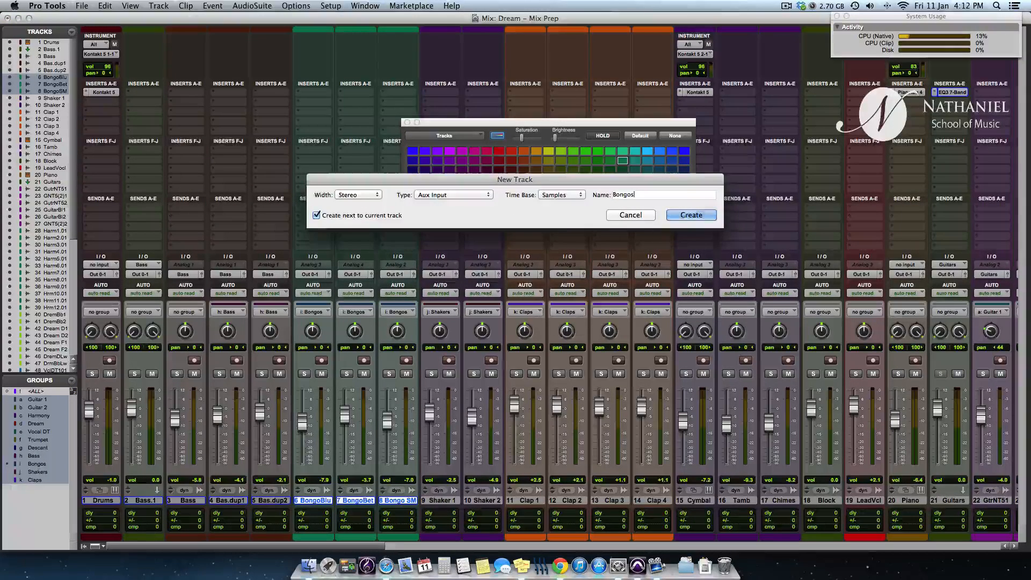
key("Return")
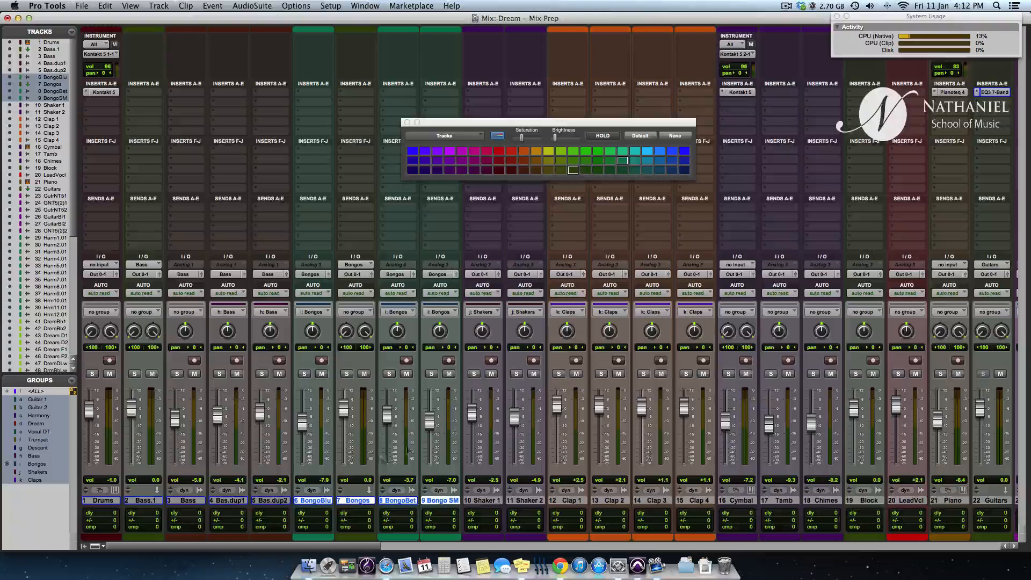
left_click_drag(359, 499, 315, 501)
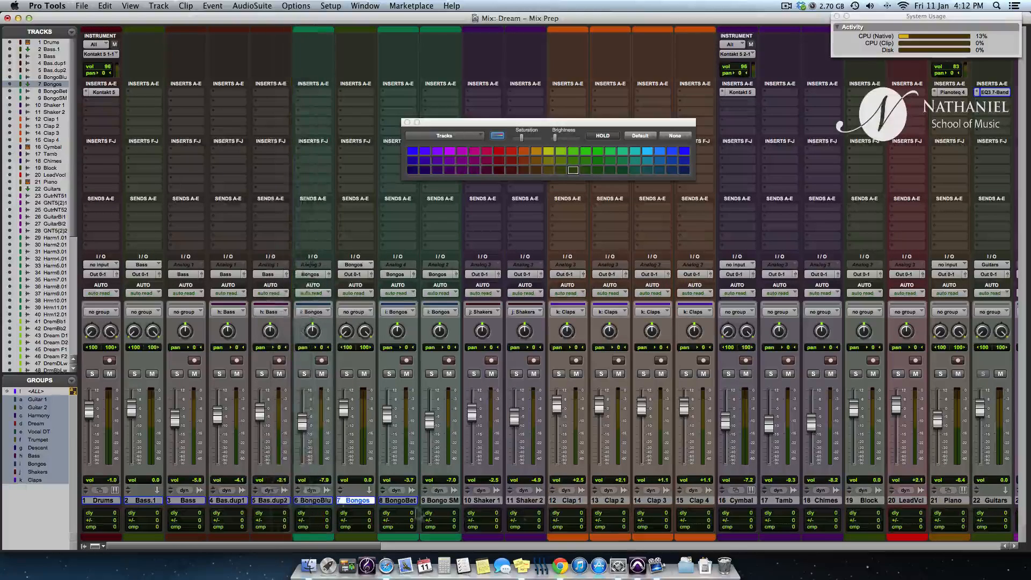
Step: Route the outputs of Shaker 1 and Shaker 2 to a new aux track named Shakers and move it ahead of them
left_click(480, 500)
left_click(520, 500, "shift")
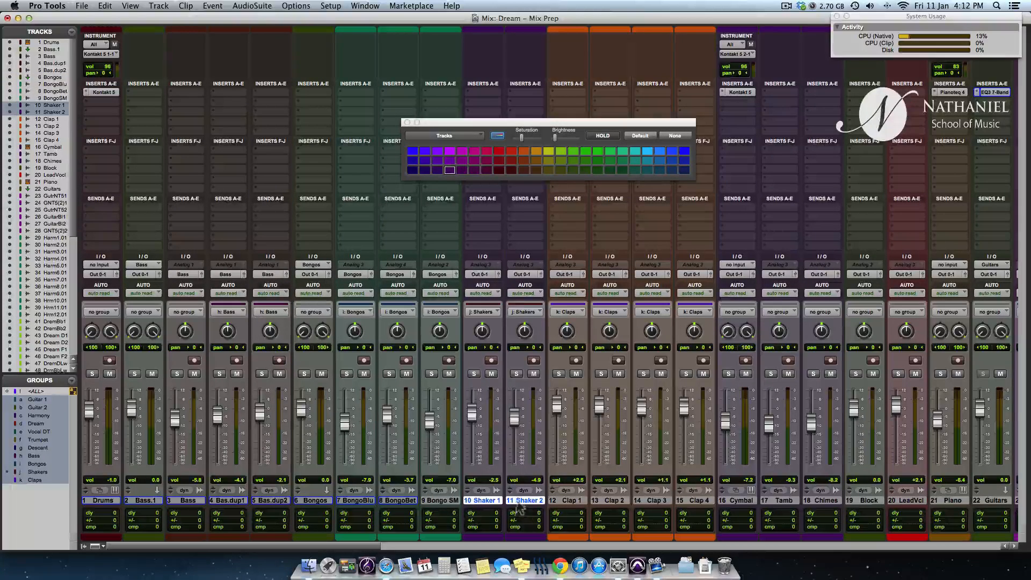
right_click(493, 284)
left_click(495, 316)
type("SHakers")
key("Return")
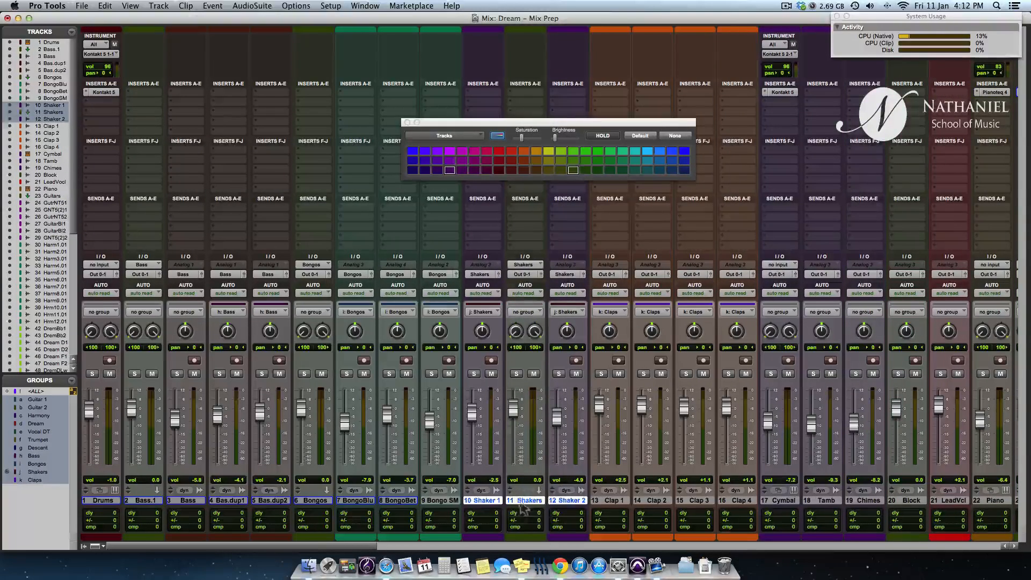
left_click_drag(525, 505, 475, 502)
Step: Route the outputs of Clap 1 through Clap 4 to a new stereo aux track named Claps and move it ahead of them
left_click(609, 500)
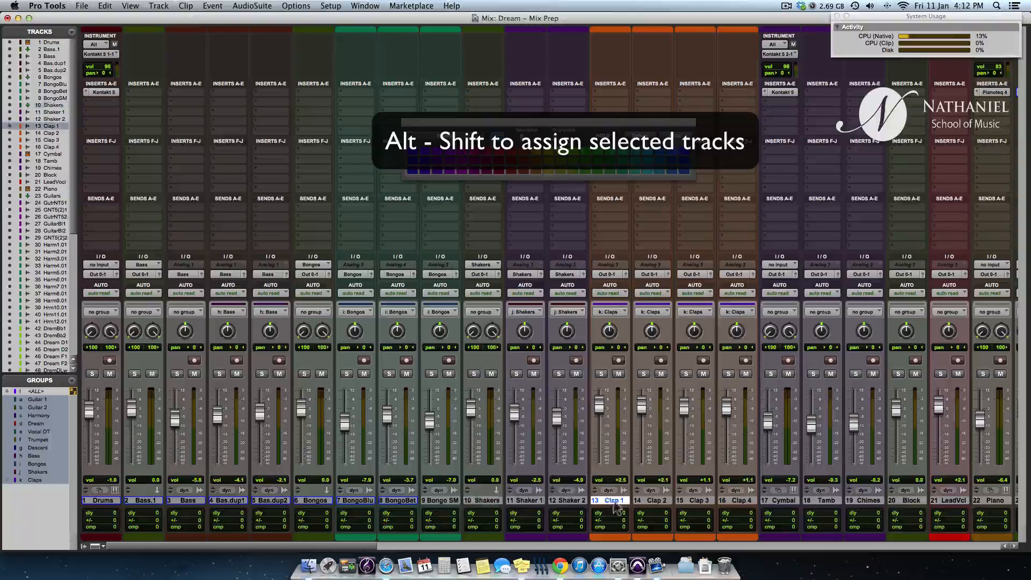
left_click(747, 500, "shift")
left_click(612, 275, "alt+shift")
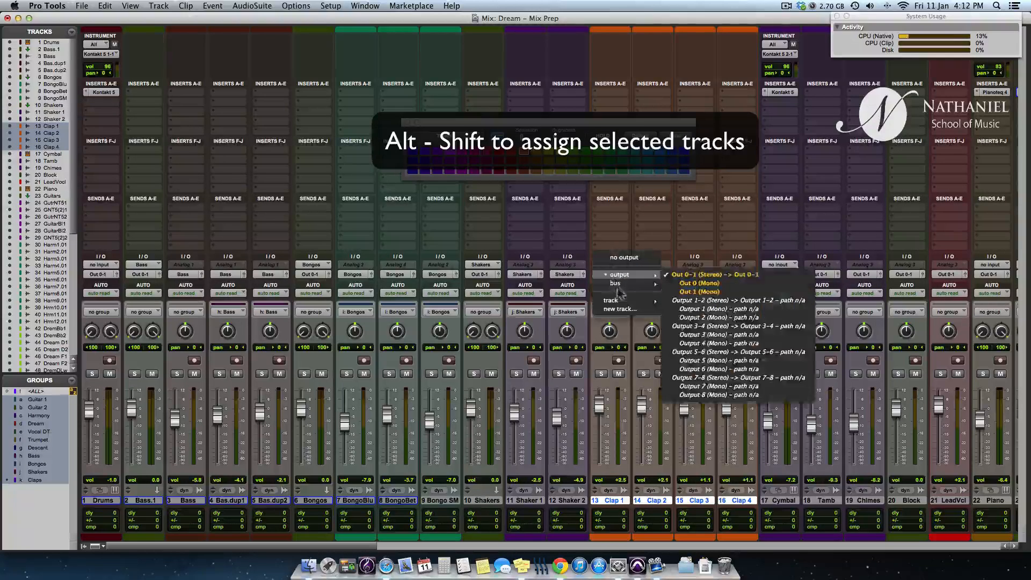
left_click(618, 309)
type("Claps")
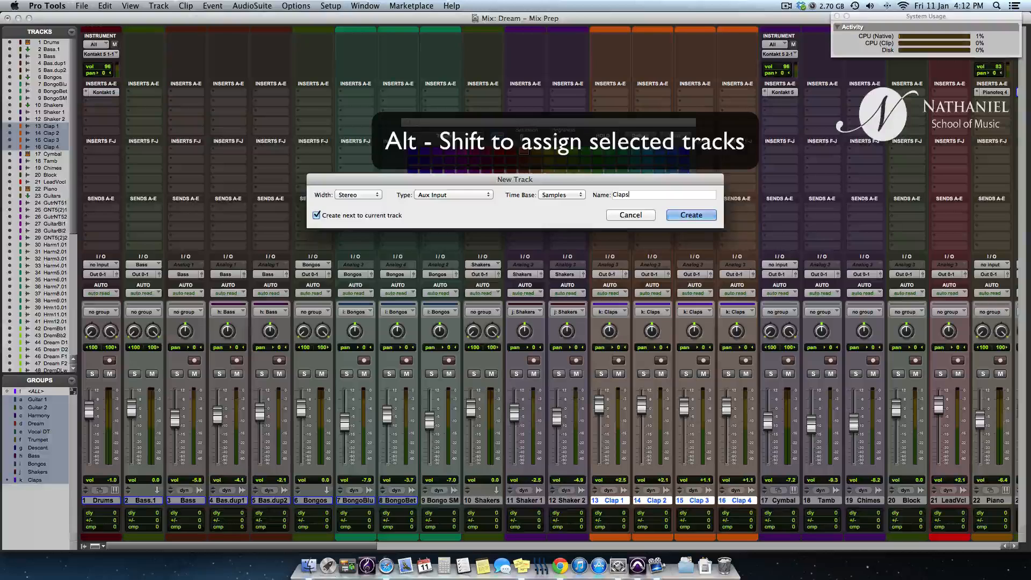
key("Return")
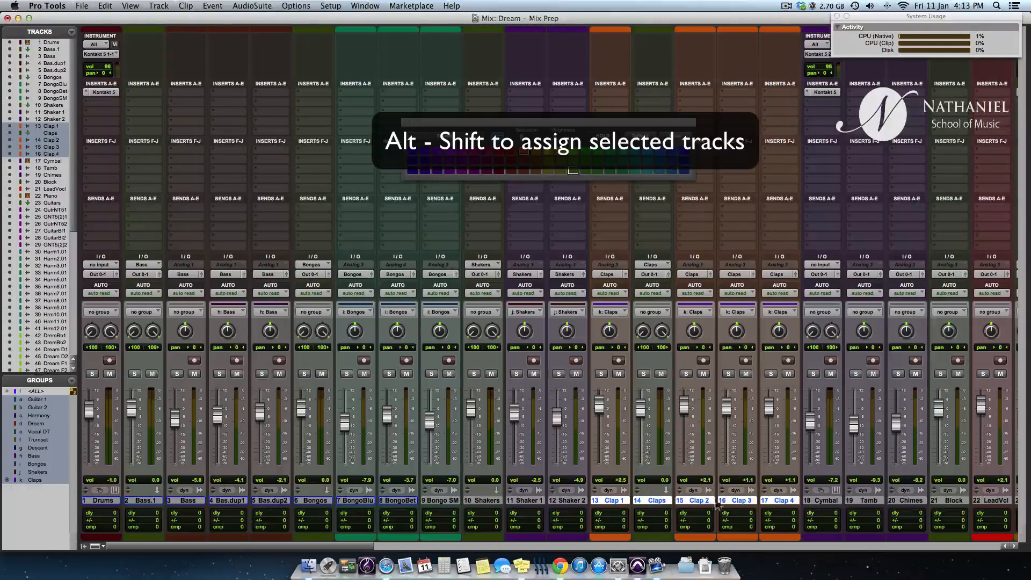
left_click(655, 502)
left_click_drag(655, 501, 601, 504)
left_click(691, 503)
left_click(820, 501)
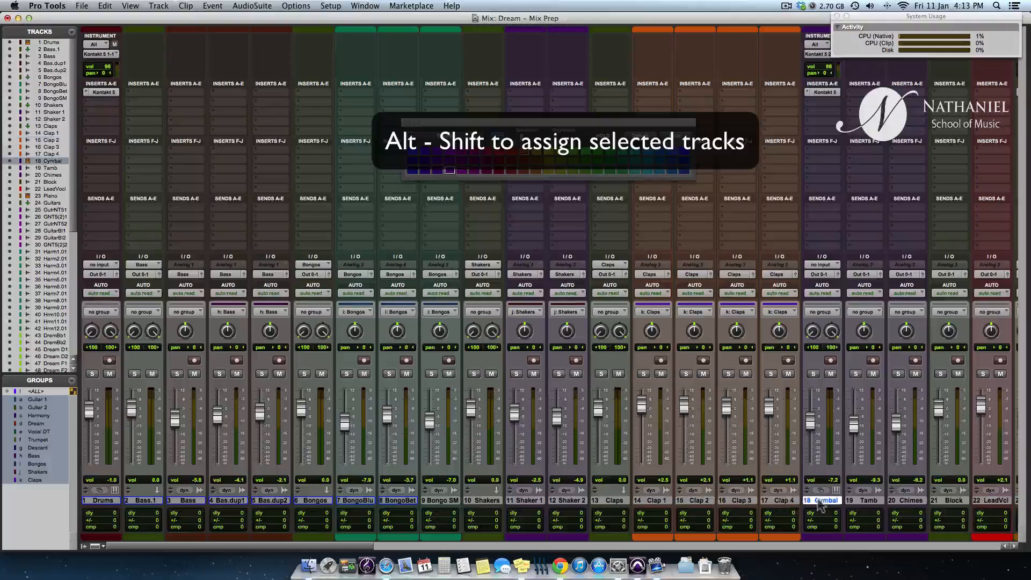
scroll(820, 503, "right", 8)
left_click(656, 502)
scroll(661, 507, "right", 4)
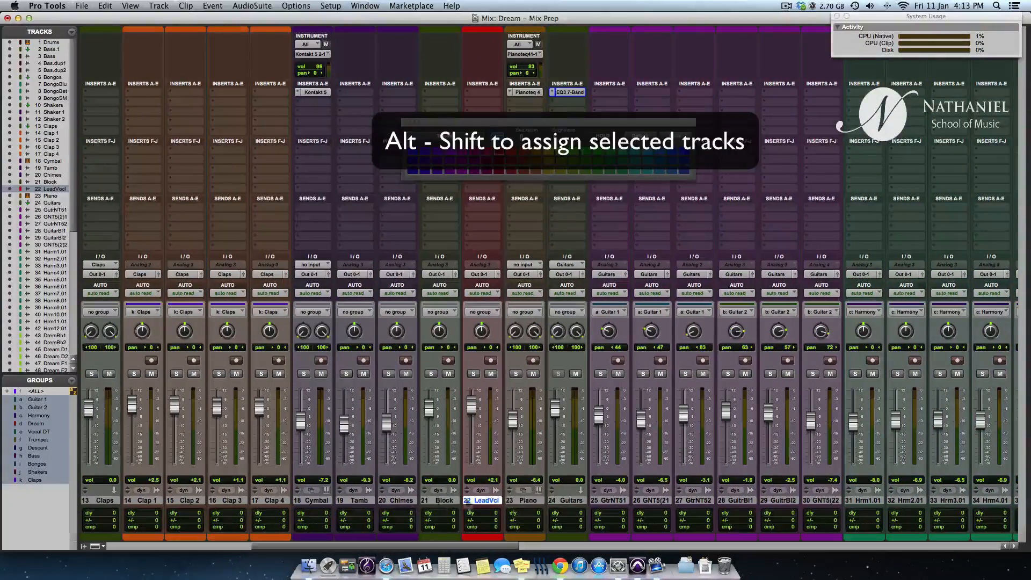
left_click(524, 501)
left_click(575, 503)
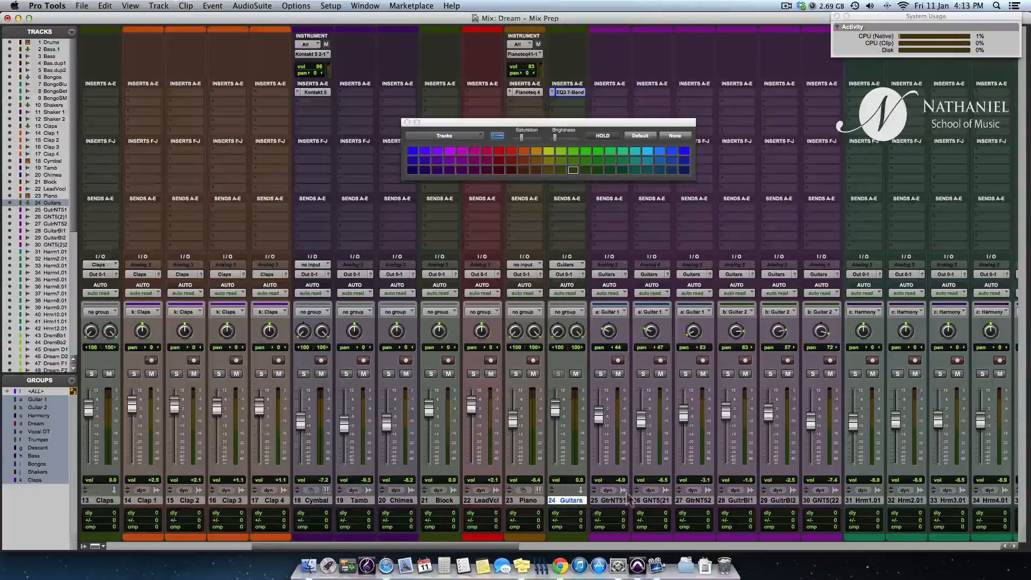
Step: Route all Harmony, Dream and Vocal DT tracks to a new stereo aux track named Backing and move it ahead of the first harmony track
scroll(629, 500, "right", 7)
left_click(574, 502)
scroll(574, 502, "right", 5)
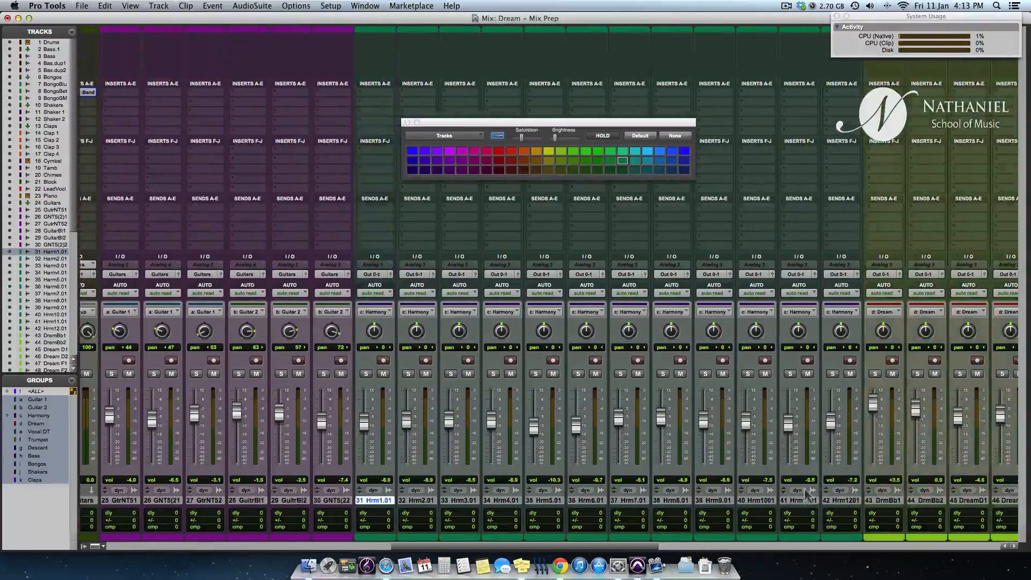
scroll(851, 505, "right", 14)
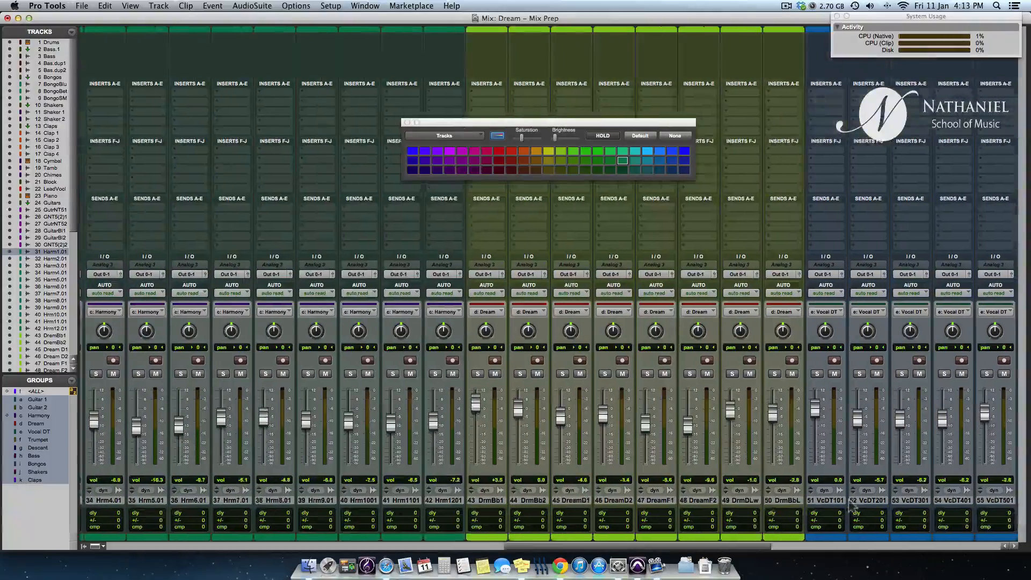
scroll(852, 505, "right", 4)
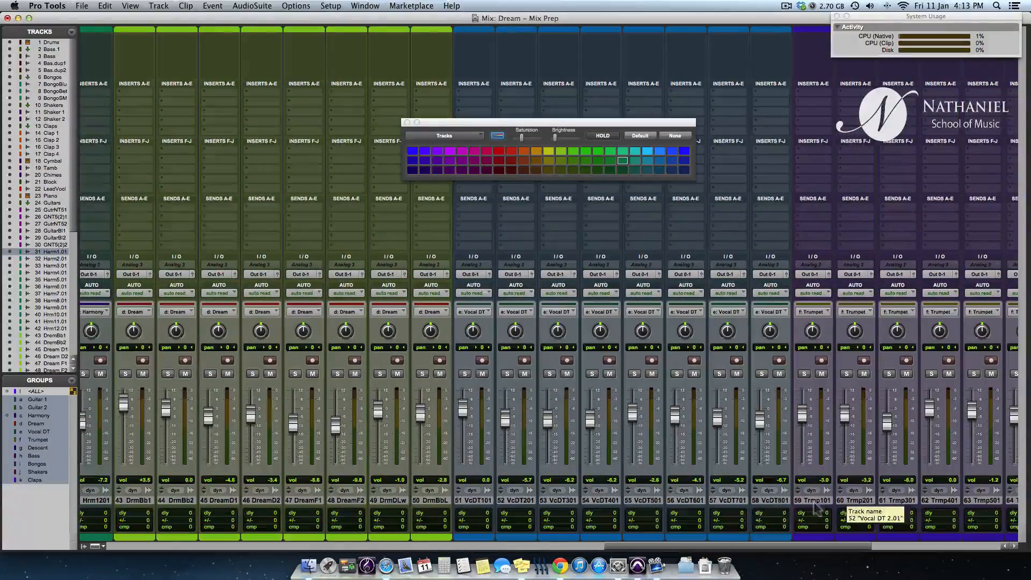
left_click(776, 502, "shift")
scroll(777, 502, "left", 20)
scroll(776, 505, "right", 20)
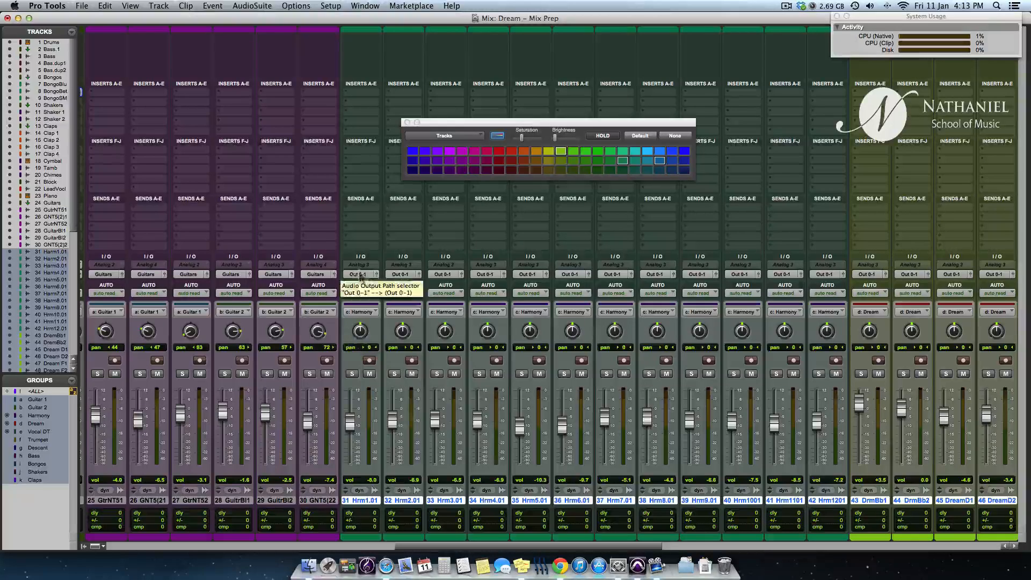
left_click(359, 274)
left_click(380, 307)
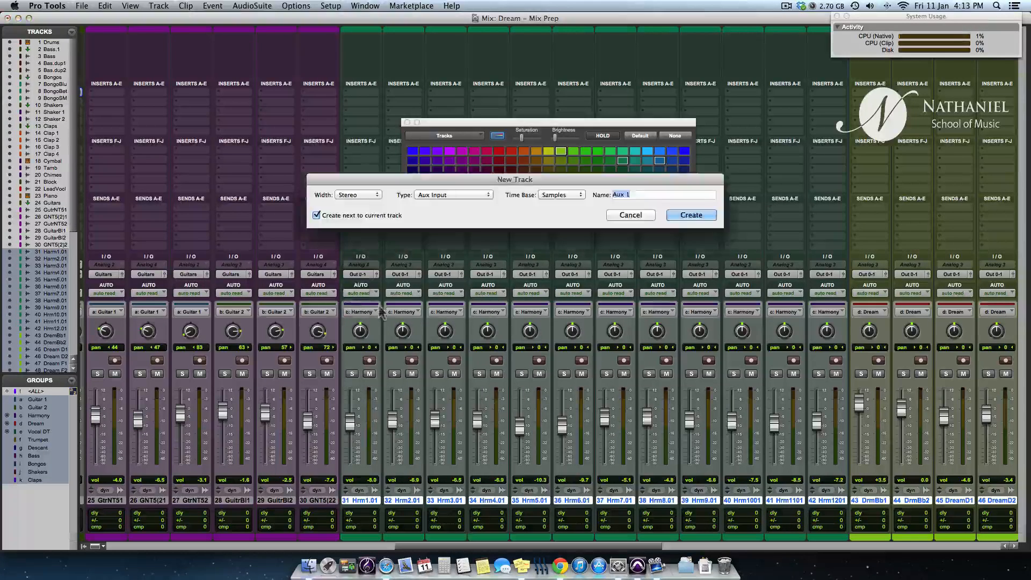
type("Backing")
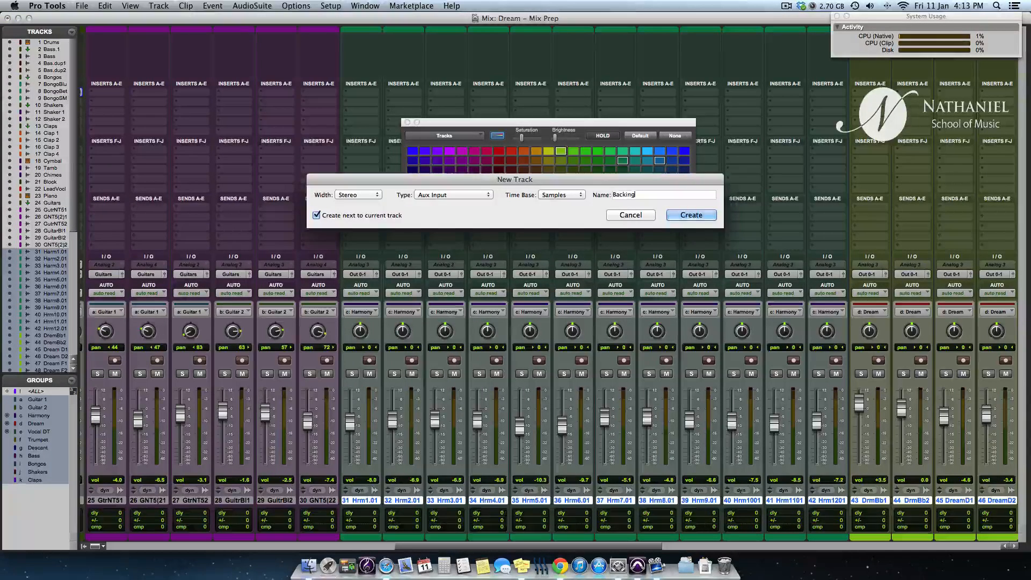
key("Return")
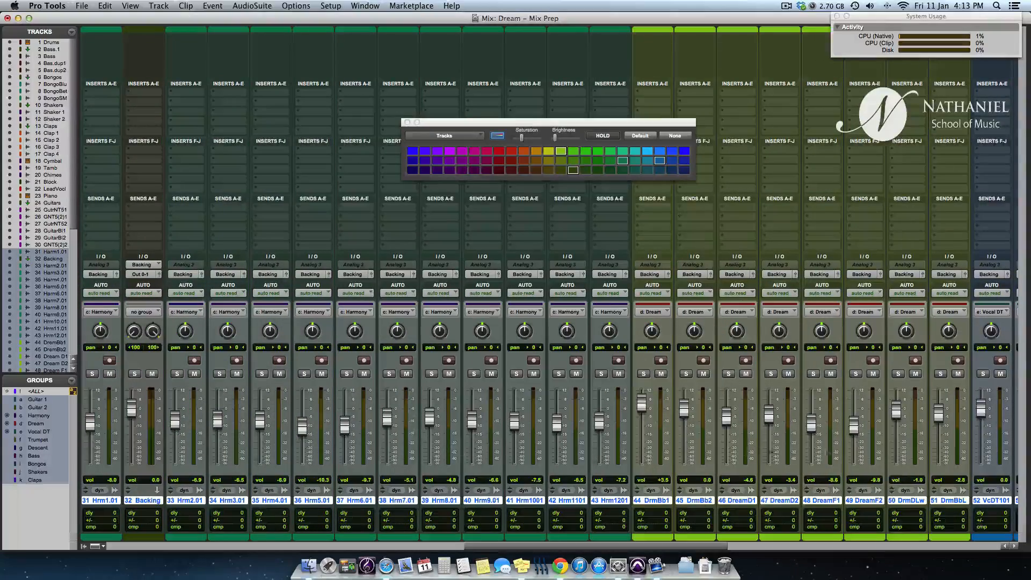
scroll(903, 497, "left", 10)
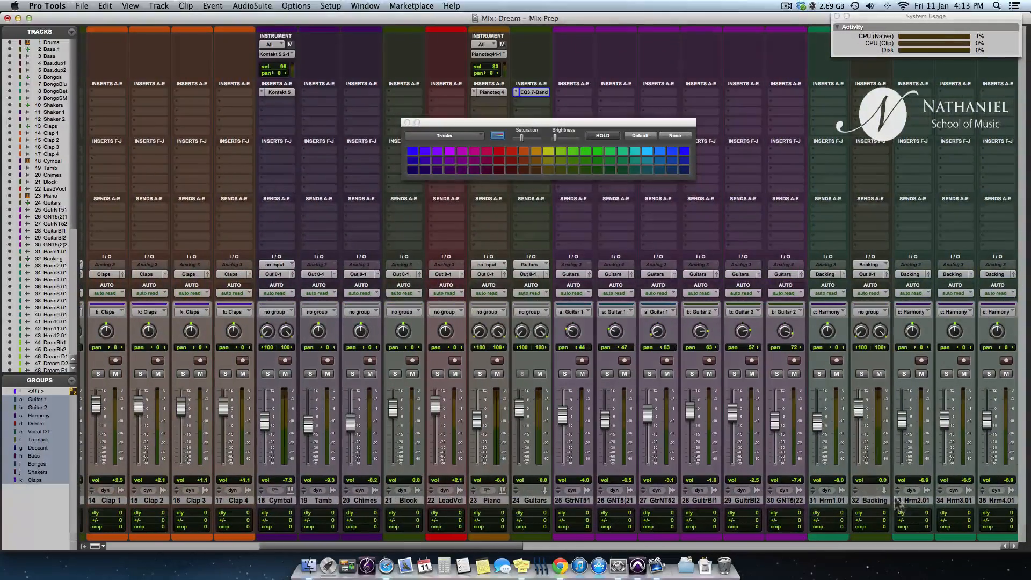
left_click_drag(875, 503, 821, 504)
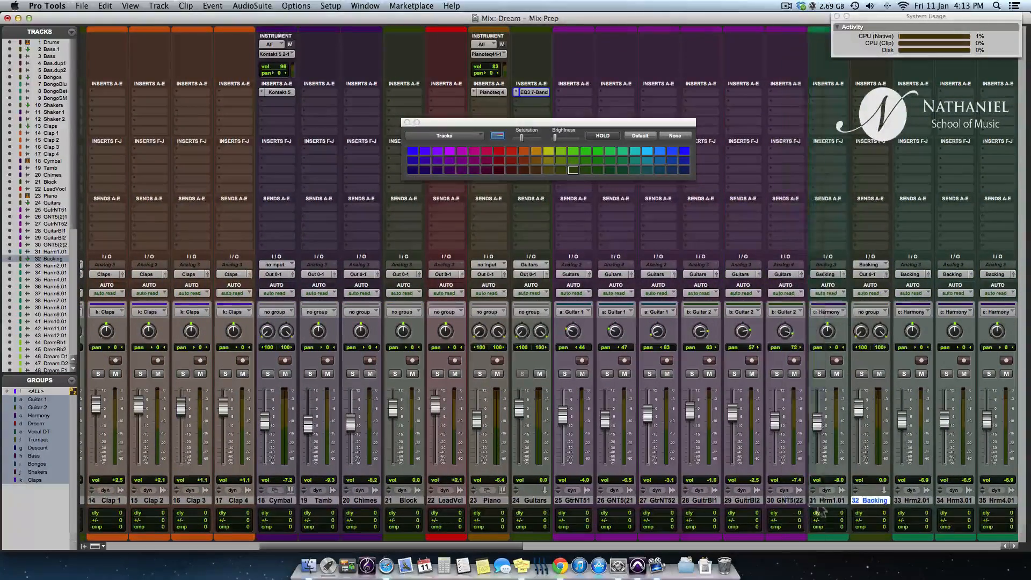
Step: Solo the Harmony, Dream and Vocal DT groups and return to the Backing aux track
scroll(821, 503, "right", 4)
scroll(820, 502, "right", 2)
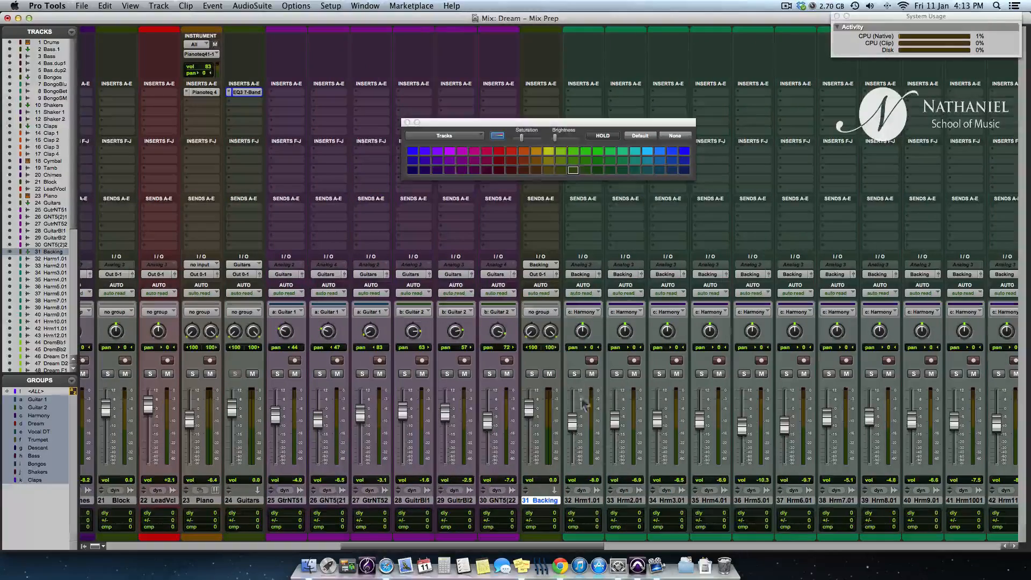
left_click(574, 374)
scroll(714, 460, "right", 5)
left_click(693, 373)
scroll(762, 413, "right", 4)
left_click(657, 374)
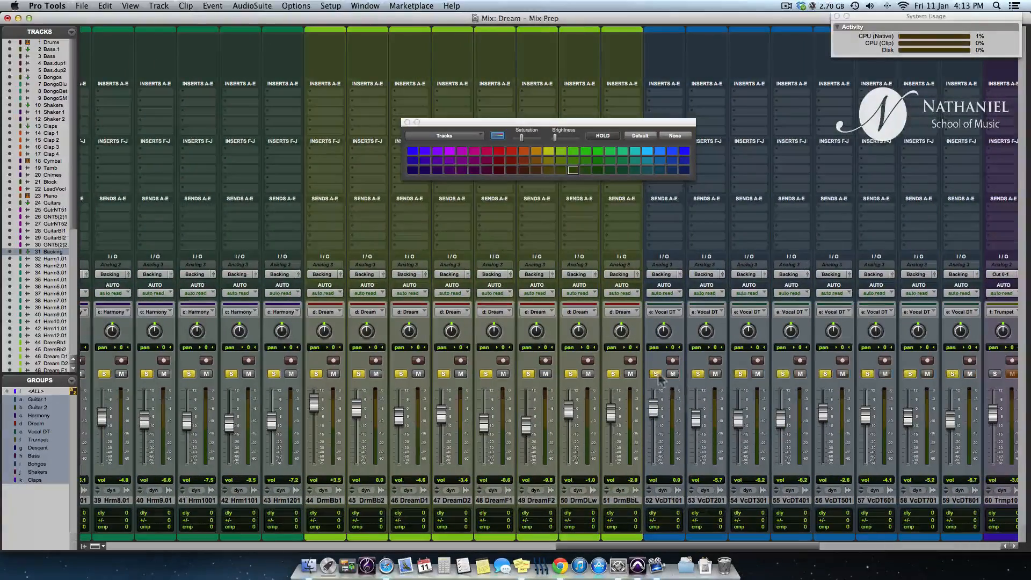
scroll(682, 417, "left", 10)
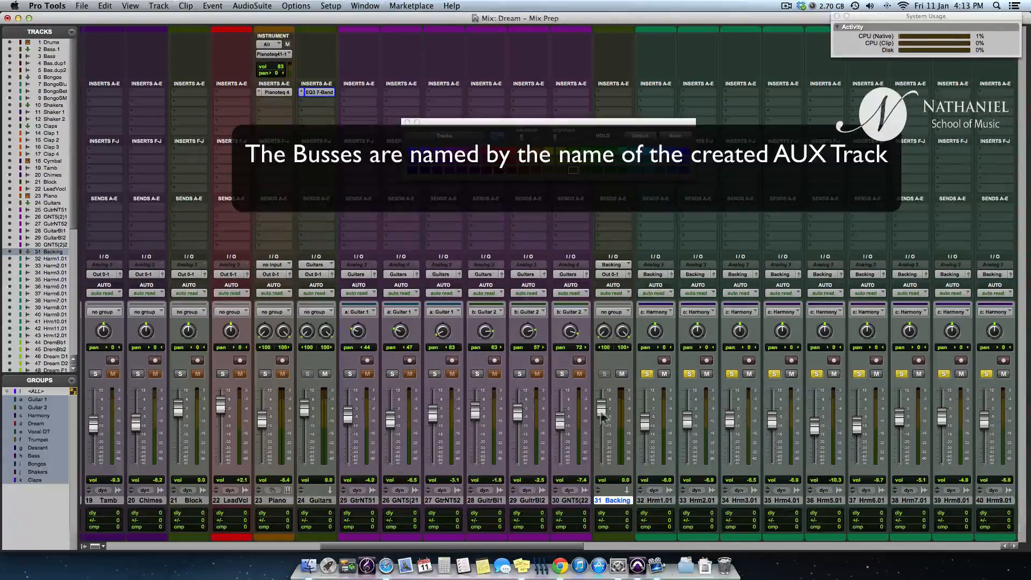
left_click(621, 374)
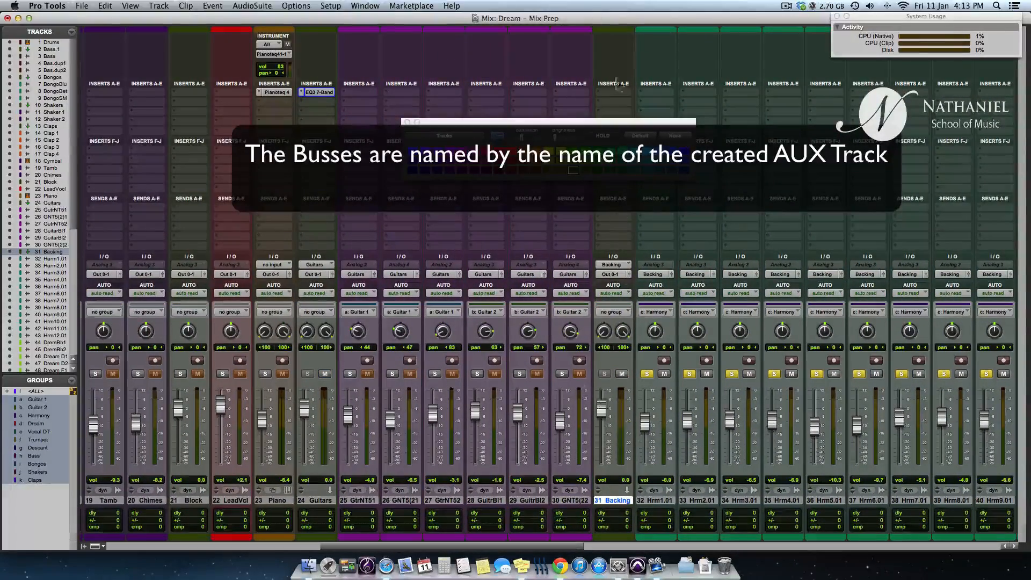
Step: In the Edit window, select the harmony clips starting at bar 117 and play the soloed backing vocals from there
key("super+equal")
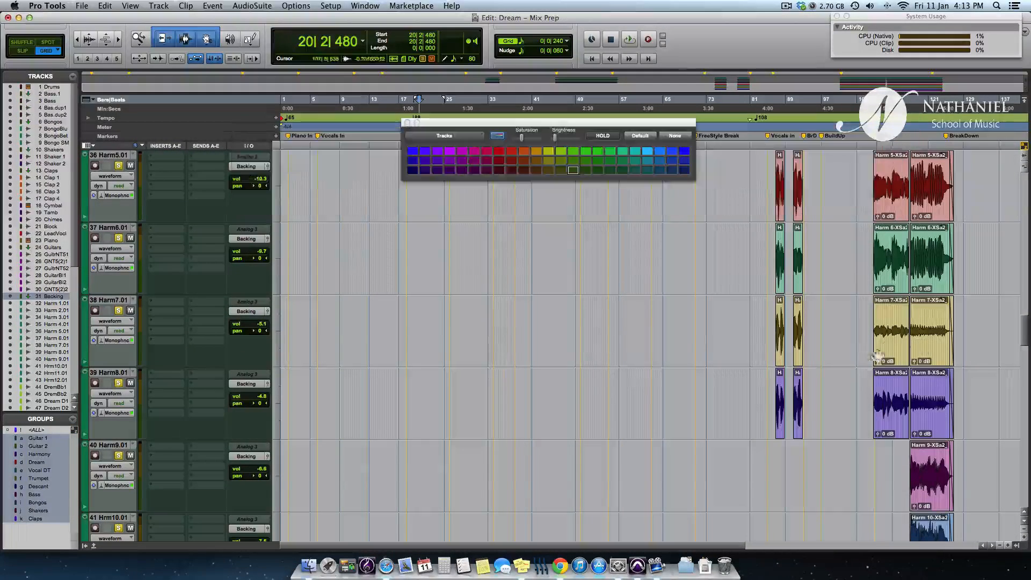
left_click(936, 358)
key("t")
scroll(938, 357, "right", 4)
scroll(613, 355, "down", 5)
key("t")
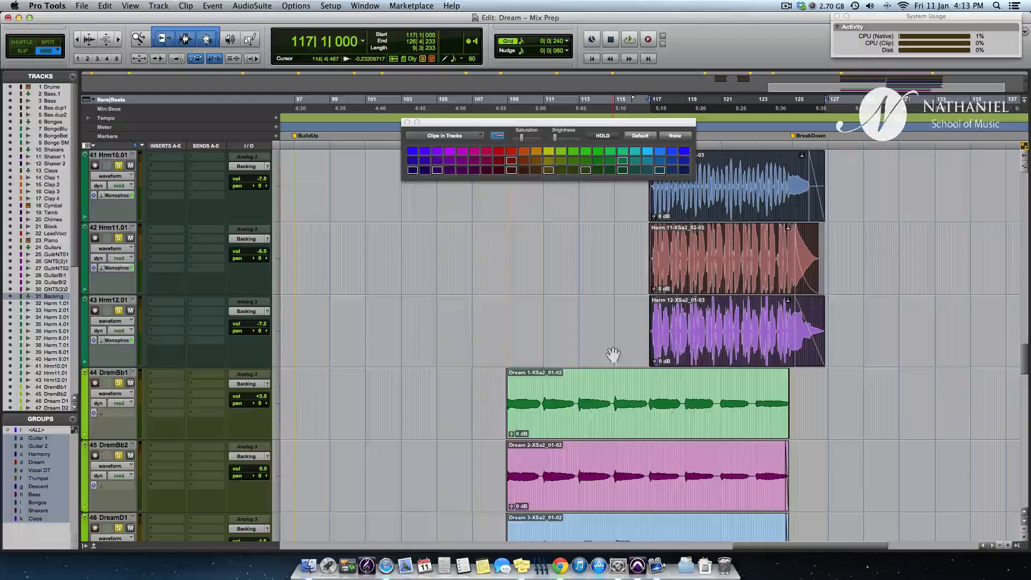
key("space")
scroll(614, 355, "up", 4)
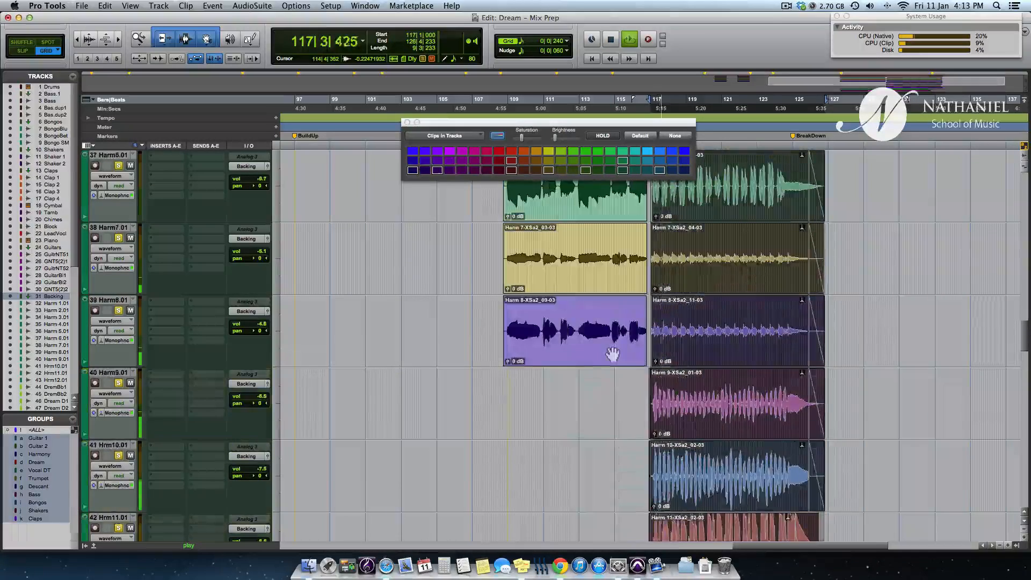
key("r")
scroll(613, 355, "down", 5)
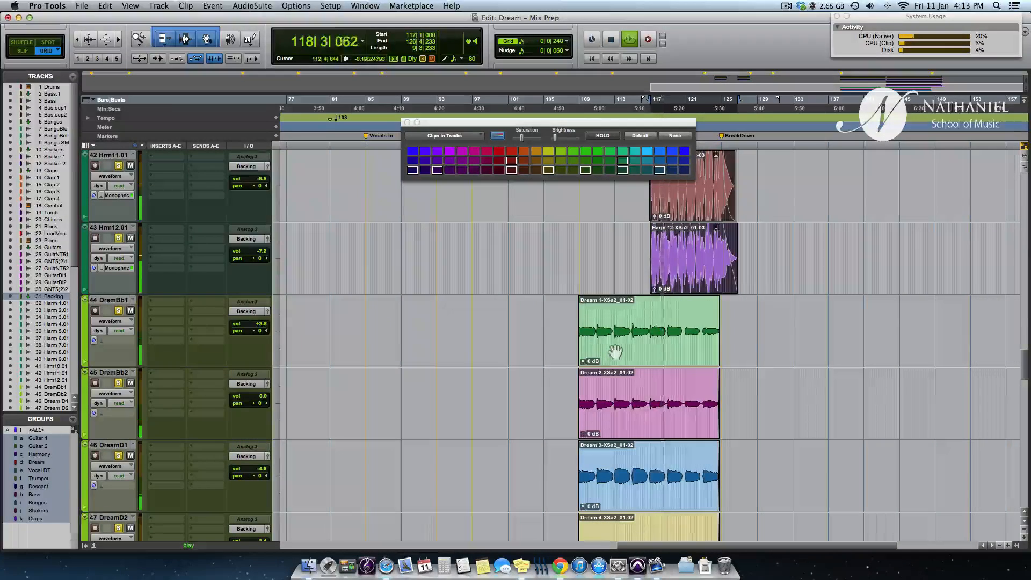
Step: Return to the Mix window and mute then unmute the Backing aux track during playback
key("super+equal")
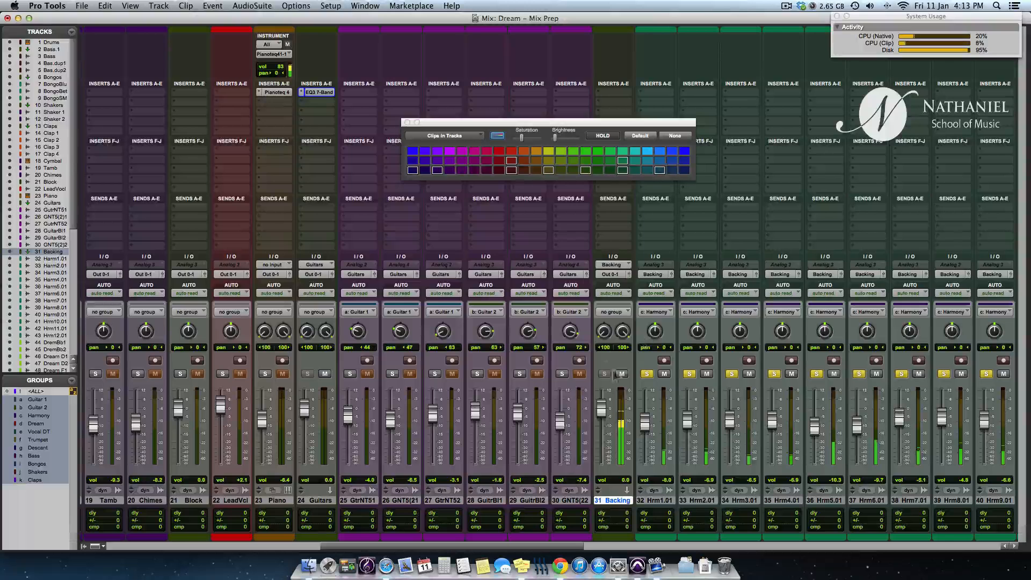
left_click(623, 375)
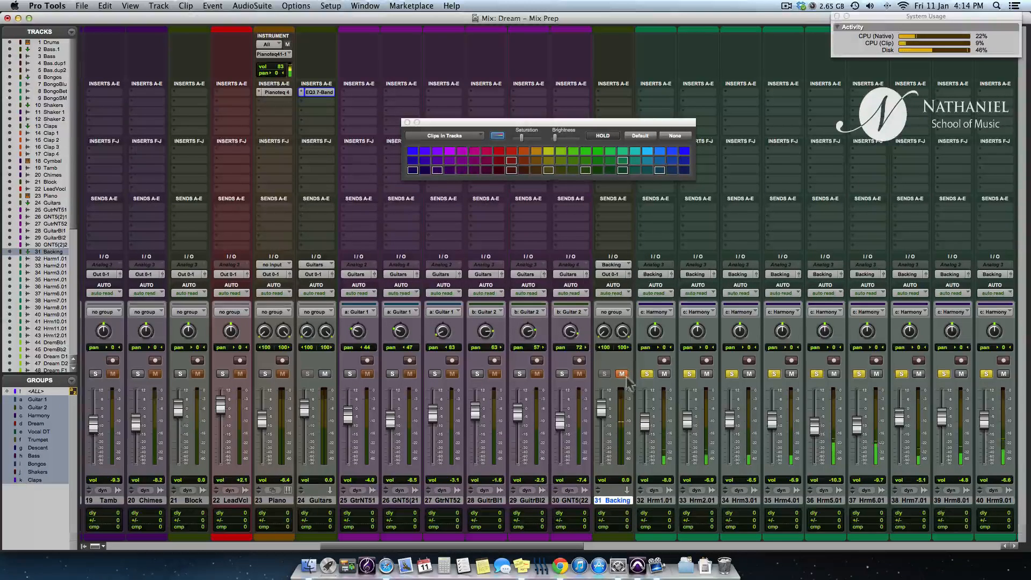
left_click(623, 375)
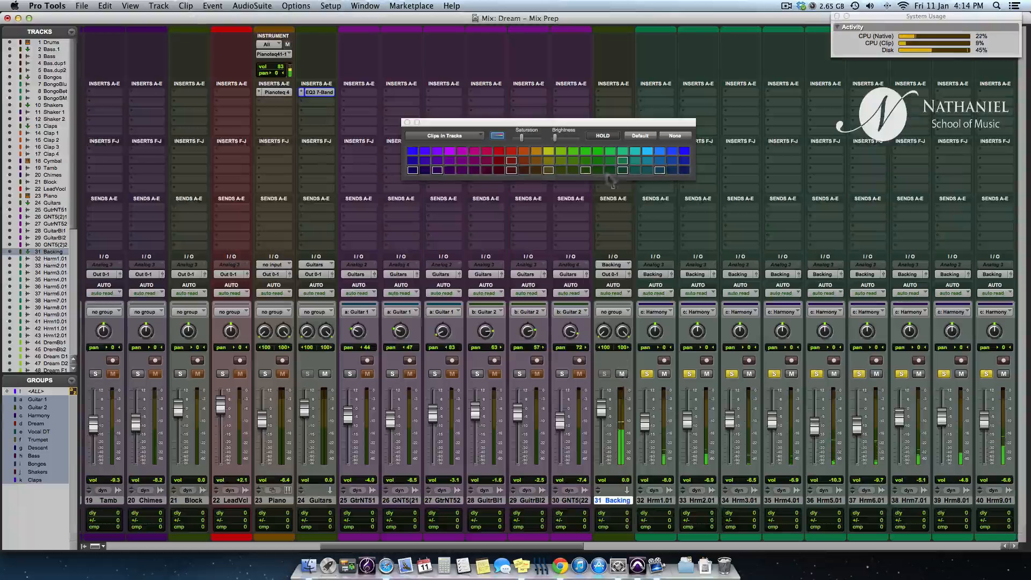
Step: Insert an EQ3 7-Band on the Backing aux track and boost its high-frequency band gain by 5.3 dB
left_click(616, 92)
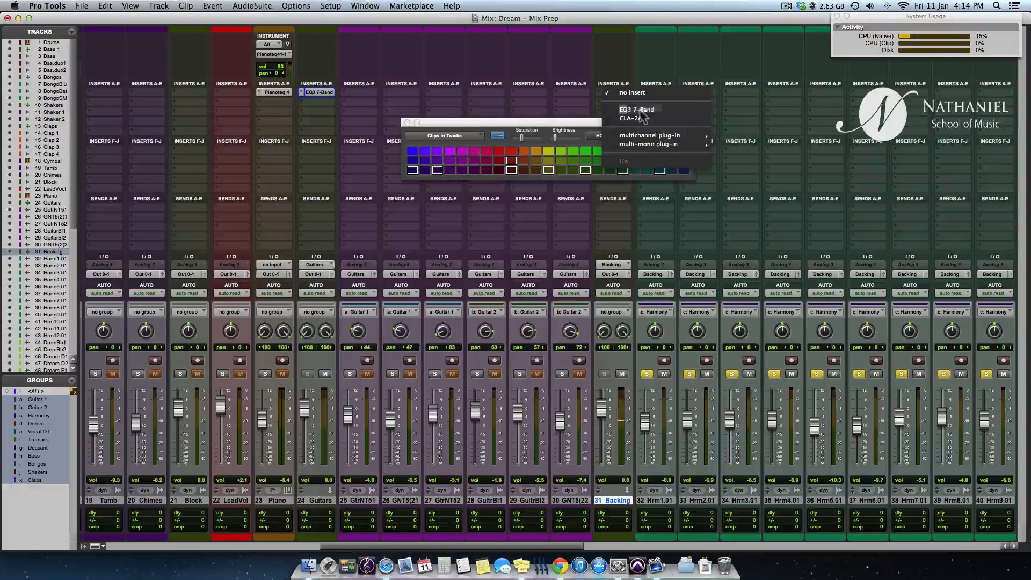
left_click(641, 112)
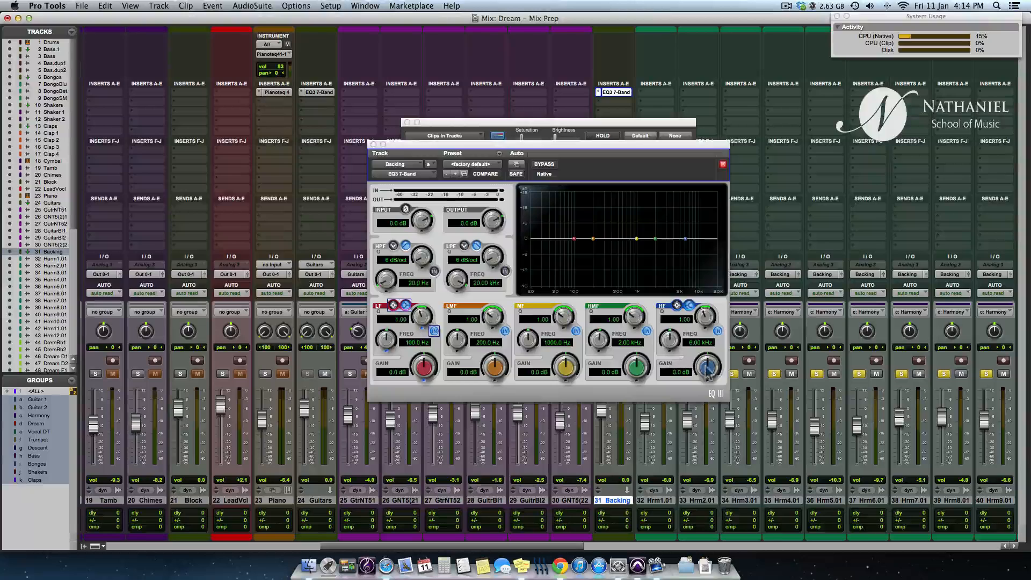
left_click_drag(708, 375, 710, 356)
left_click_drag(665, 144, 452, 188)
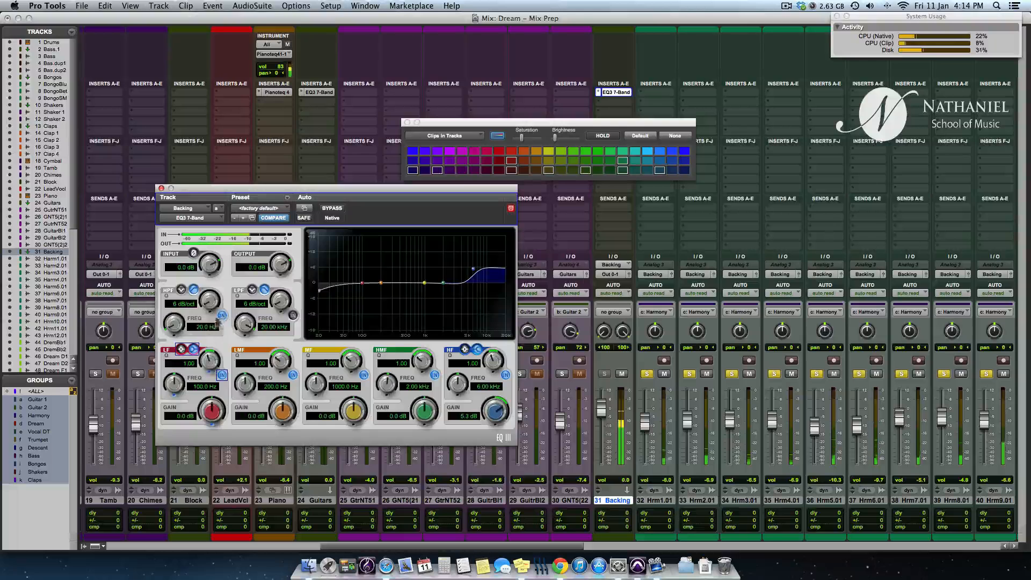
Step: Set the Backing EQ's high-pass filter to 279.2 Hz at 12 dB/oct, stop playback and close the plug-in
mouse_move(175, 323)
left_mouse_down()
mouse_move(184, 291)
mouse_move(215, 282)
mouse_move(175, 322)
mouse_move(173, 346)
mouse_move(186, 331)
left_mouse_up()
key("space")
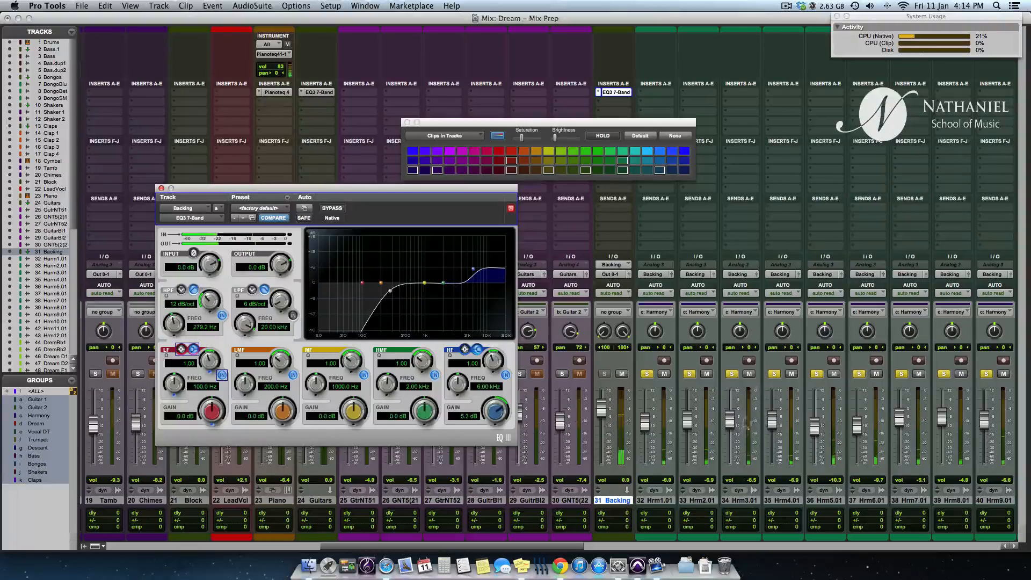
scroll(708, 364, "right", 3)
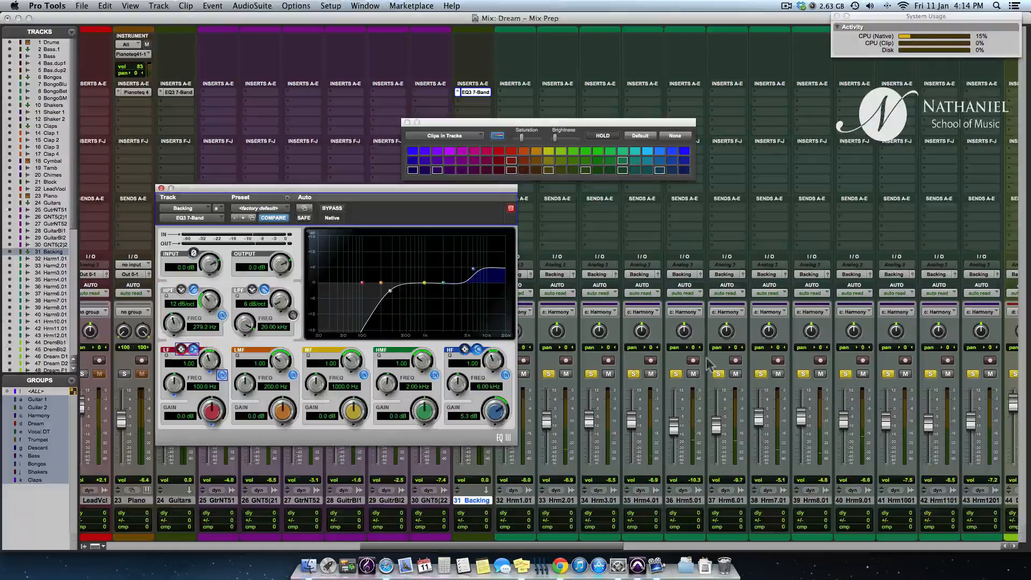
scroll(622, 352, "right", 5)
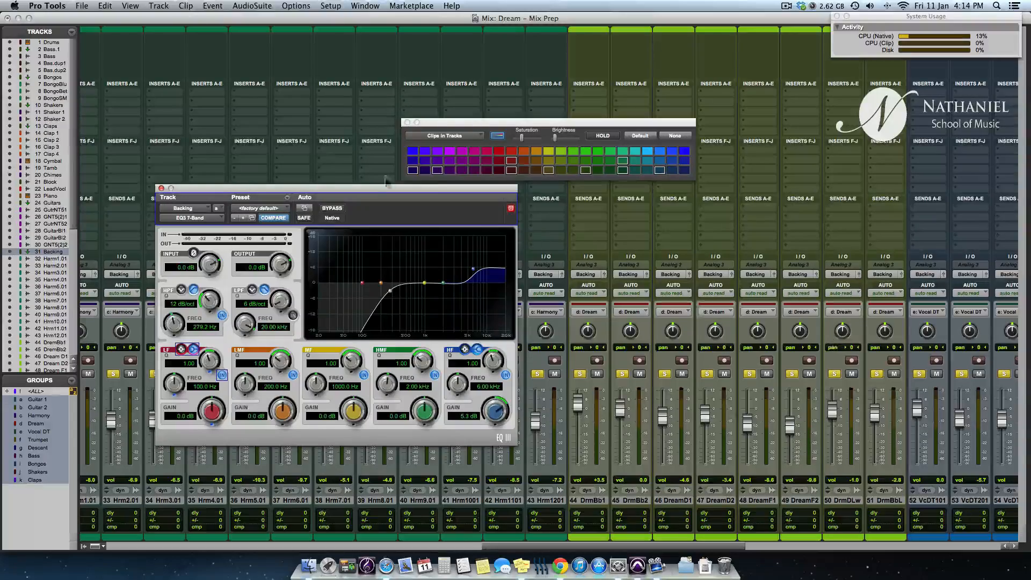
left_click(162, 188)
Step: Unsolo the backing vocal tracks and look over the mixer between the Drums and Backing tracks
scroll(391, 349, "left", 6)
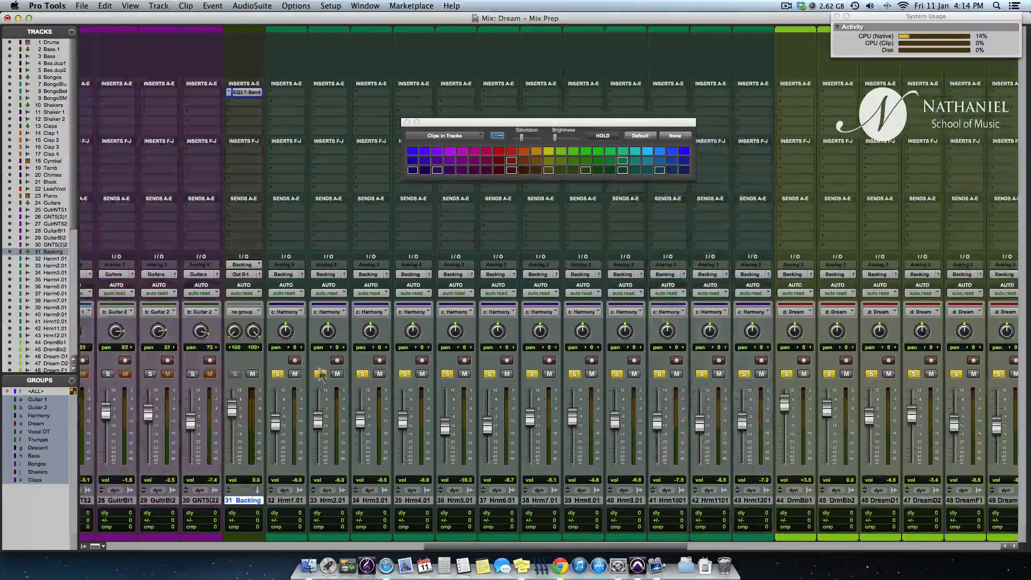
scroll(285, 382, "left", 9)
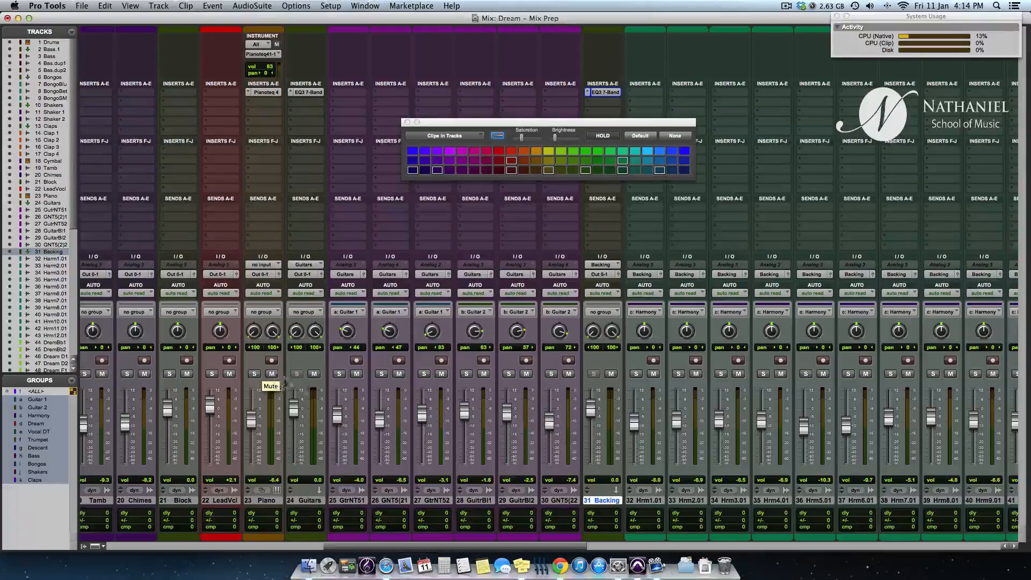
scroll(461, 478, "left", 10)
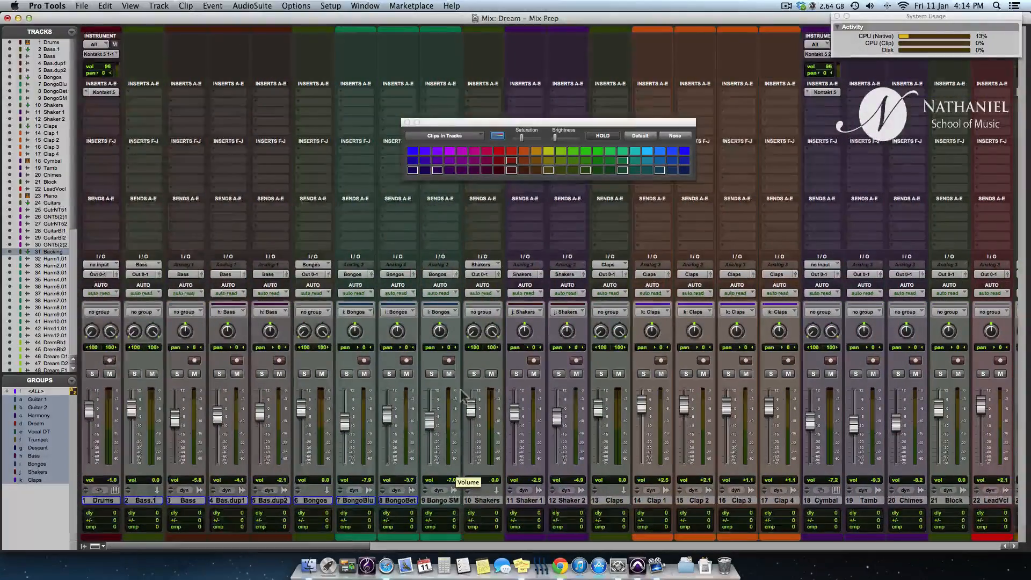
scroll(461, 397, "right", 15)
scroll(459, 389, "left", 15)
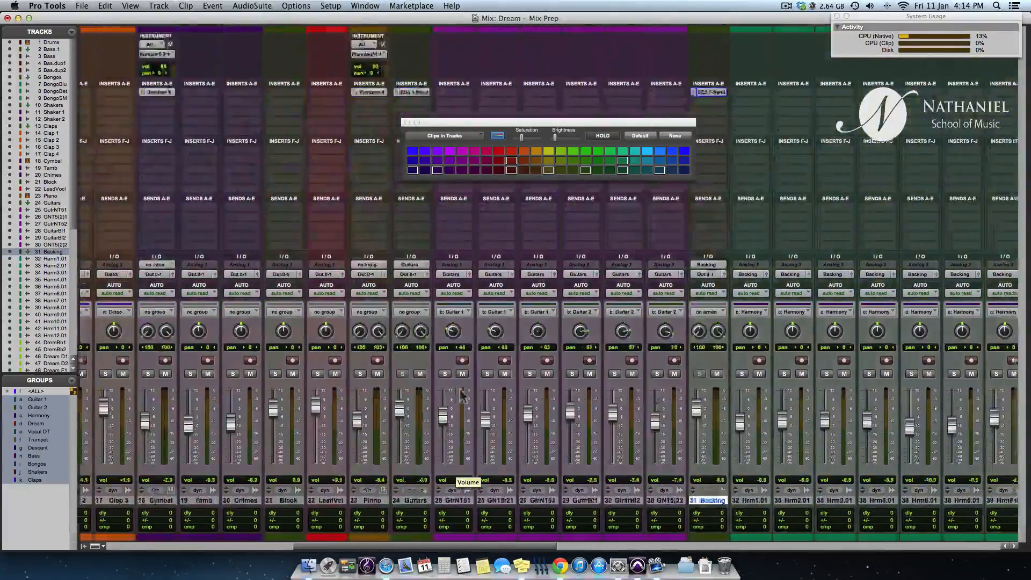